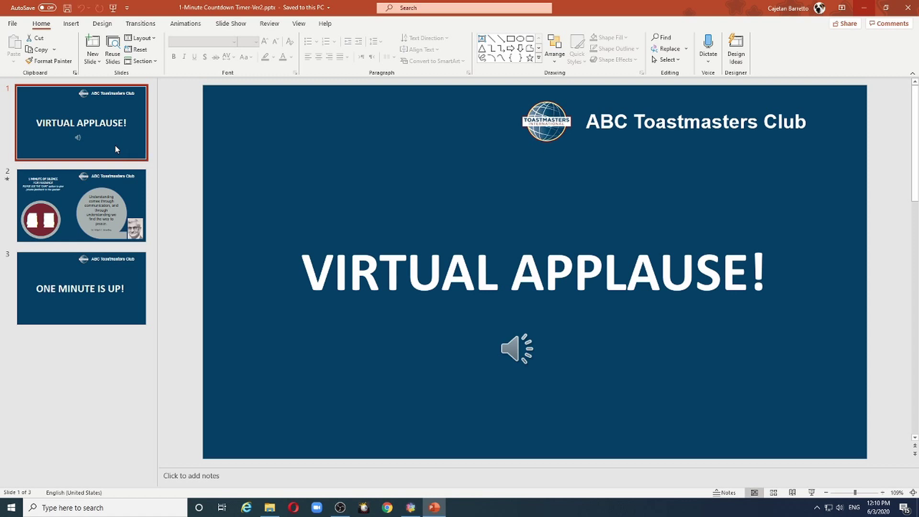
Review the feedback and ONE MINUTE IS UP! slides, then present the deck through slide 3.
{"action": "left_click", "coordinate": [110, 175]}
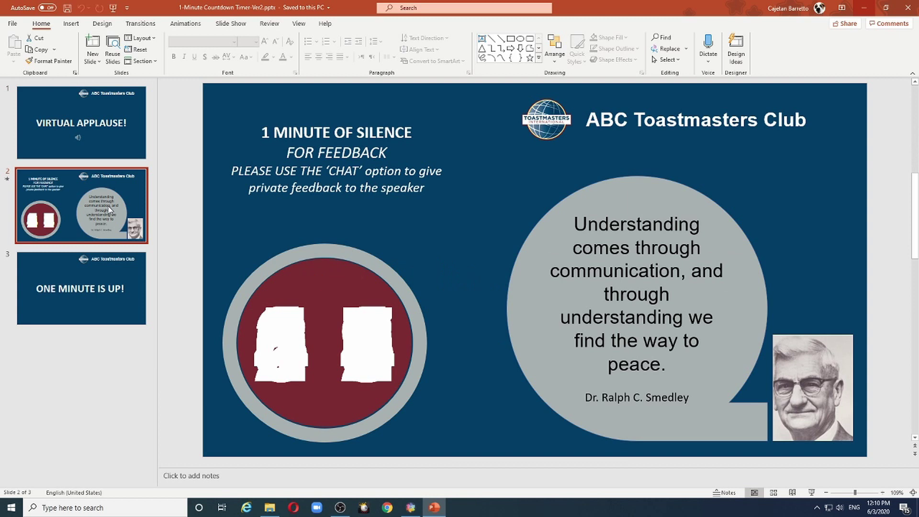
{"action": "left_click", "coordinate": [101, 293]}
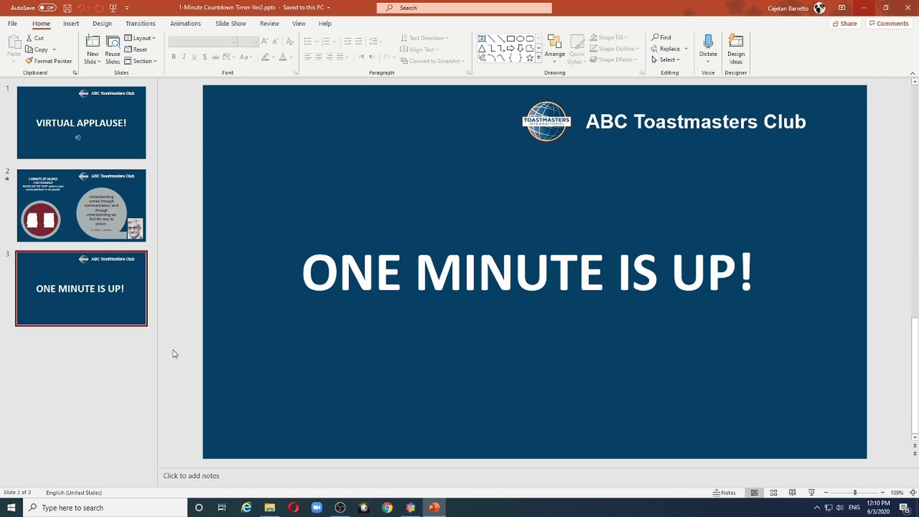
{"action": "left_click", "coordinate": [110, 136]}
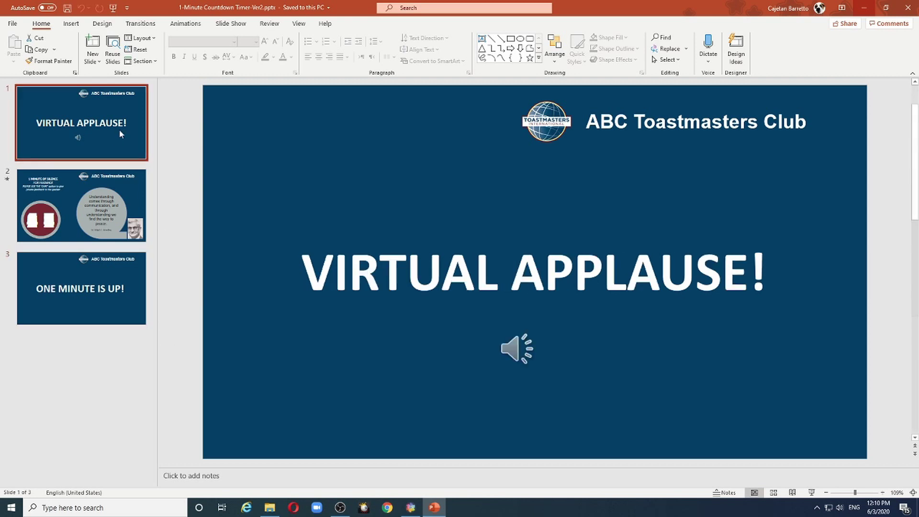
{"action": "left_click", "coordinate": [813, 493]}
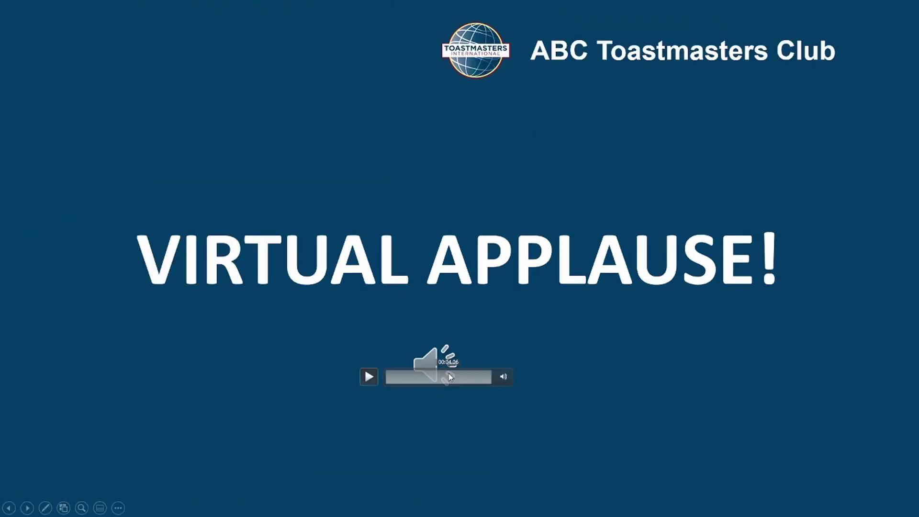
{"action": "mouse_move", "coordinate": [366, 378]}
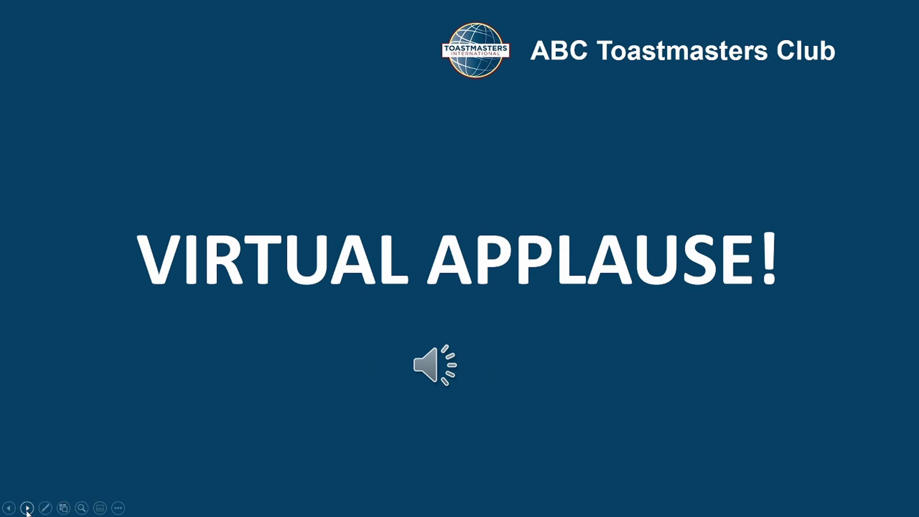
{"action": "left_click", "coordinate": [27, 508]}
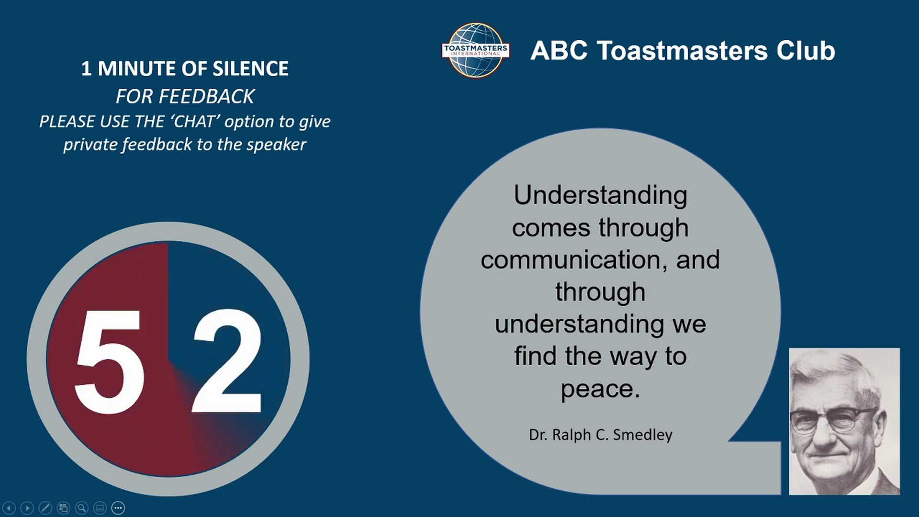
{"action": "left_click", "coordinate": [347, 432]}
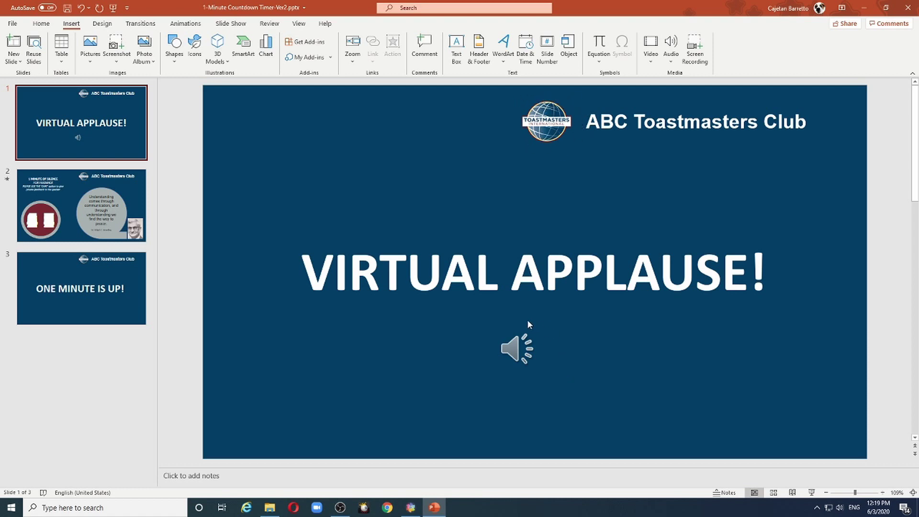
Insert a new Blank layout slide after slide 3.
{"action": "left_click", "coordinate": [93, 337]}
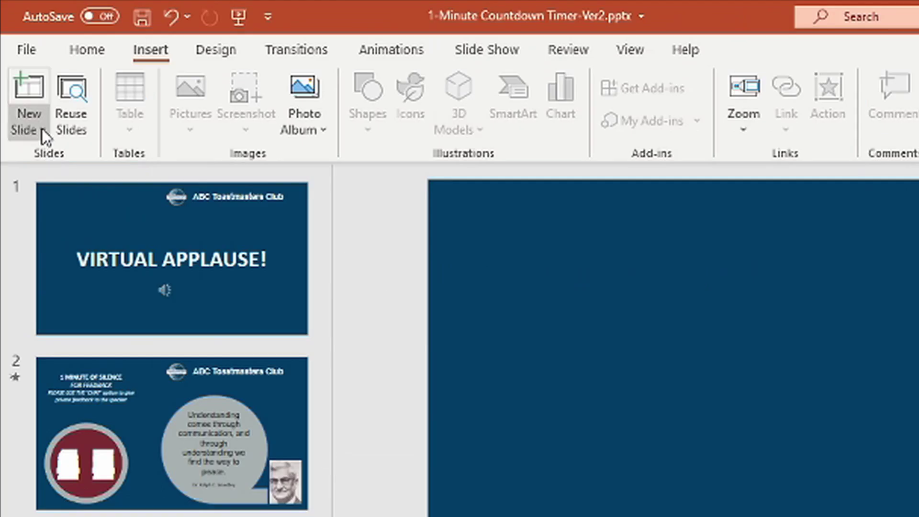
{"action": "left_click", "coordinate": [20, 61]}
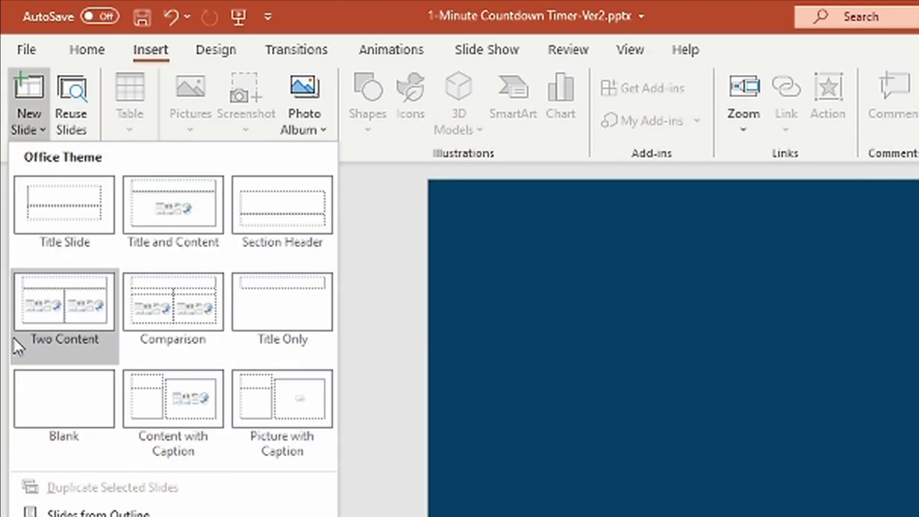
{"action": "left_click", "coordinate": [25, 395]}
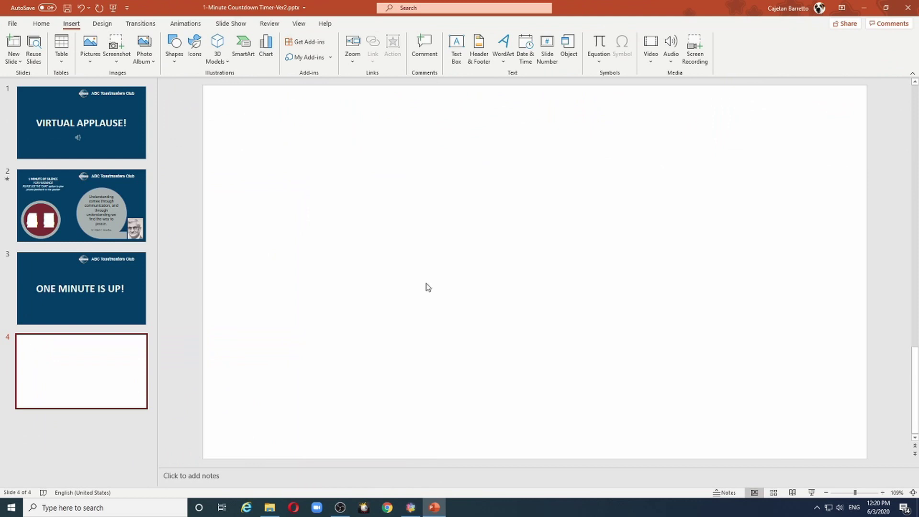
Set the new slide's background to solid fill, custom hex colour 004165.
{"action": "key", "text": "alt+h"}
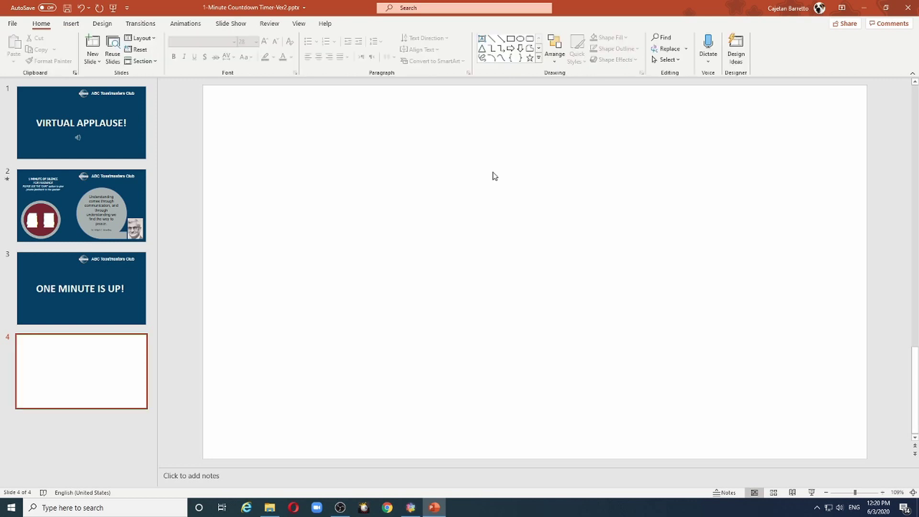
{"action": "right_click", "coordinate": [494, 176]}
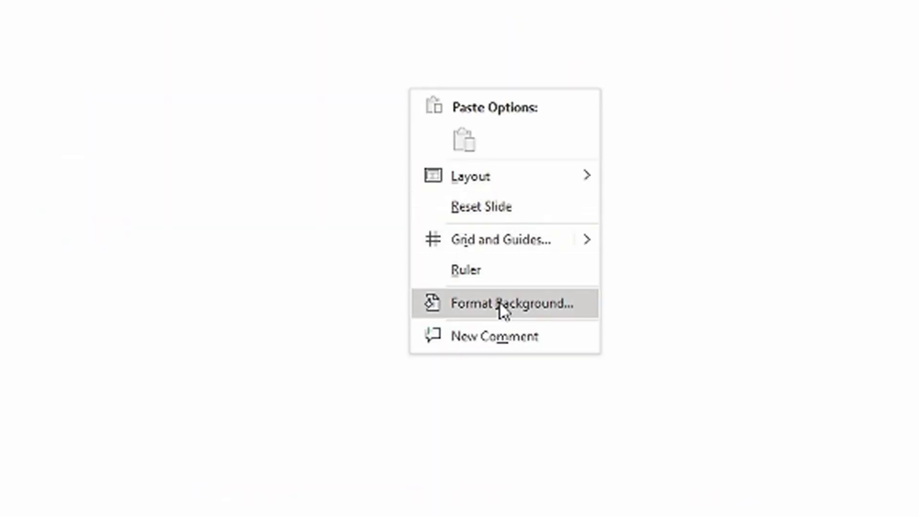
{"action": "left_click", "coordinate": [499, 303]}
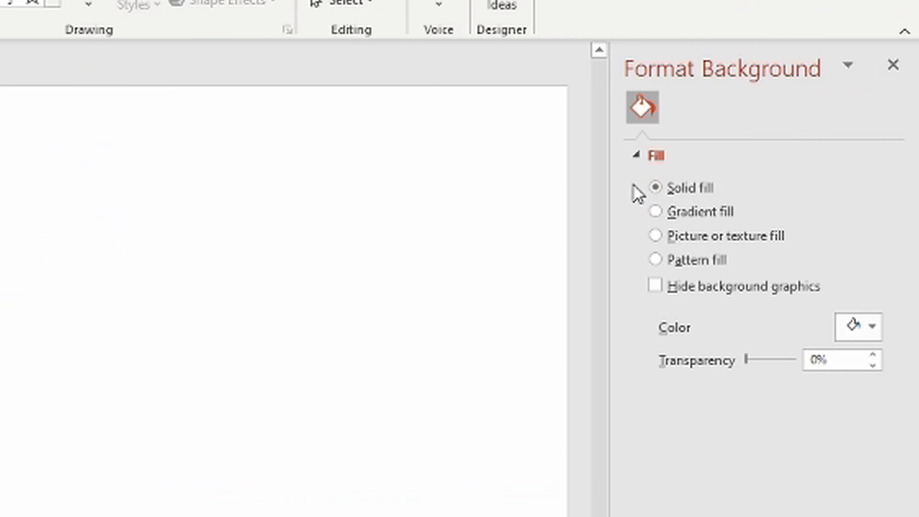
{"action": "left_click", "coordinate": [871, 328]}
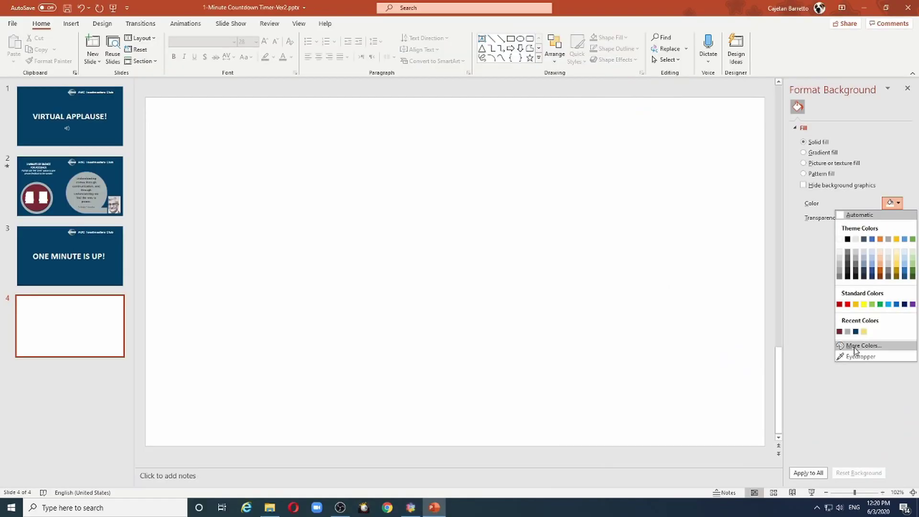
{"action": "left_click", "coordinate": [847, 345]}
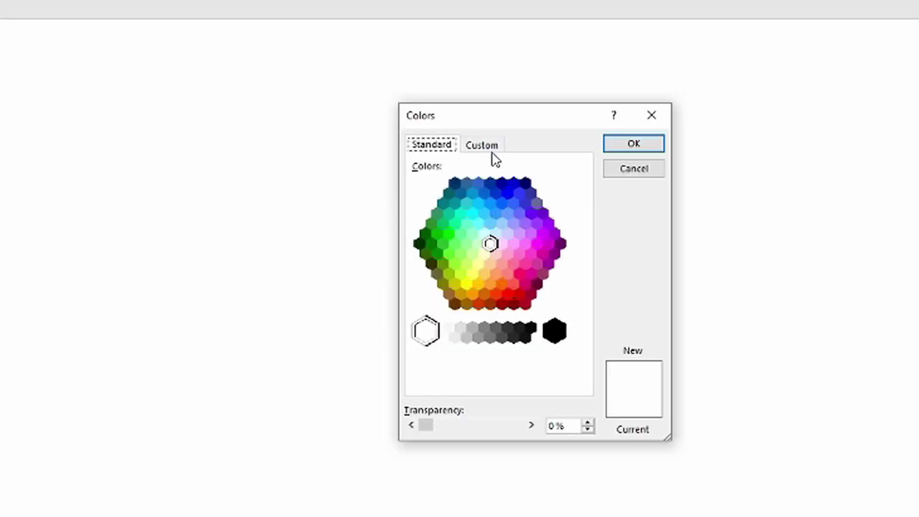
{"action": "left_click", "coordinate": [491, 149]}
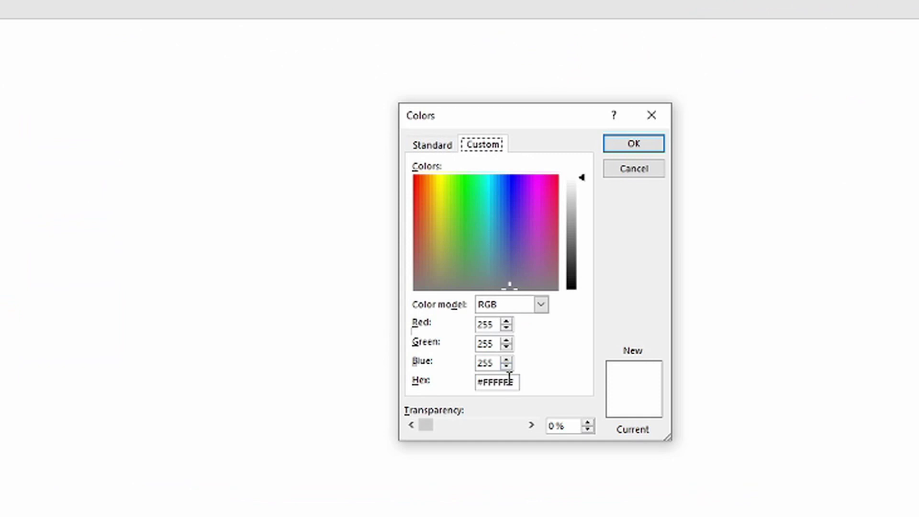
{"action": "left_click", "coordinate": [483, 381]}
{"action": "double_click", "coordinate": [492, 379]}
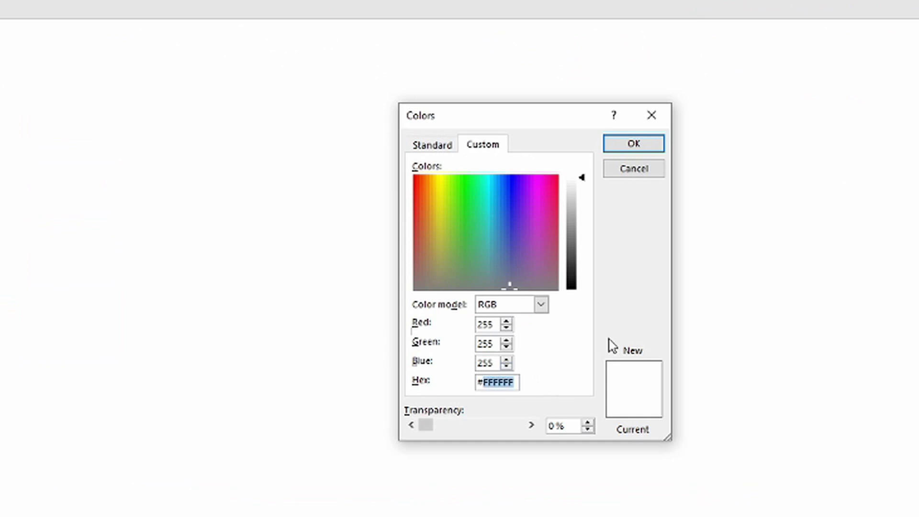
{"action": "type", "text": "004165"}
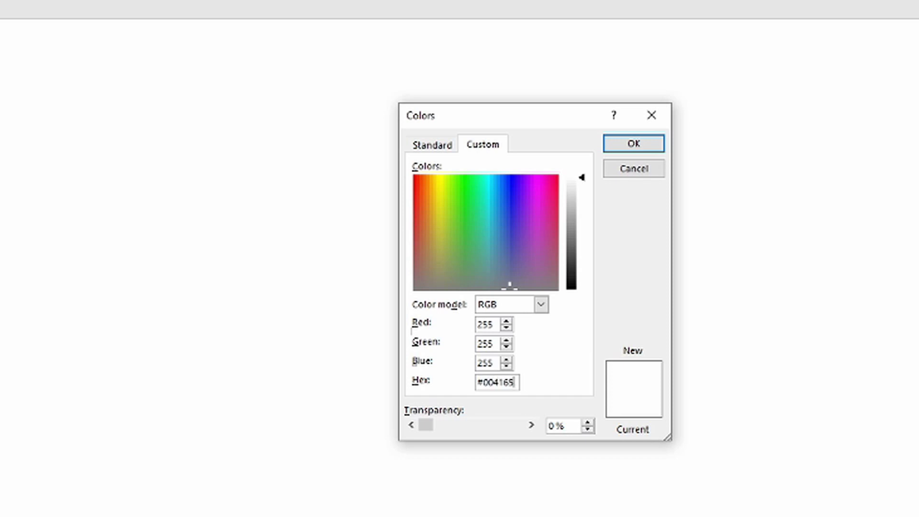
{"action": "key", "text": "Tab"}
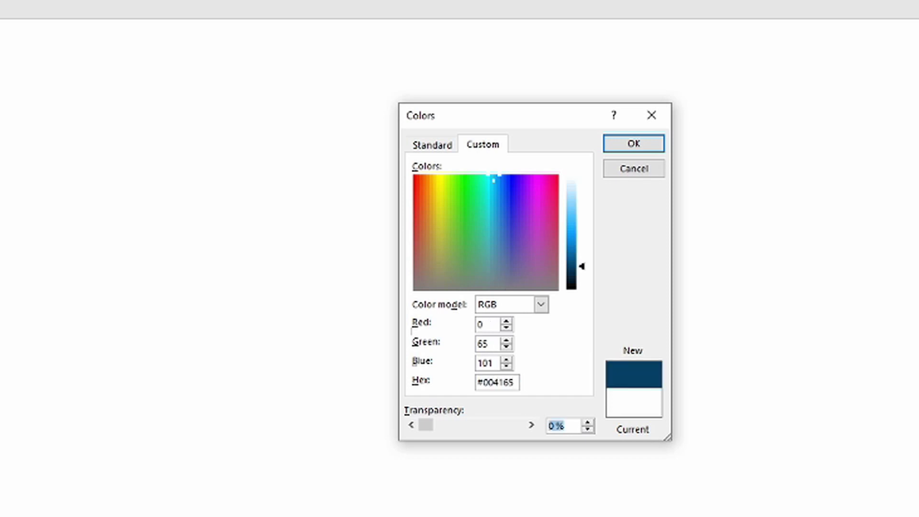
{"action": "left_click", "coordinate": [650, 143]}
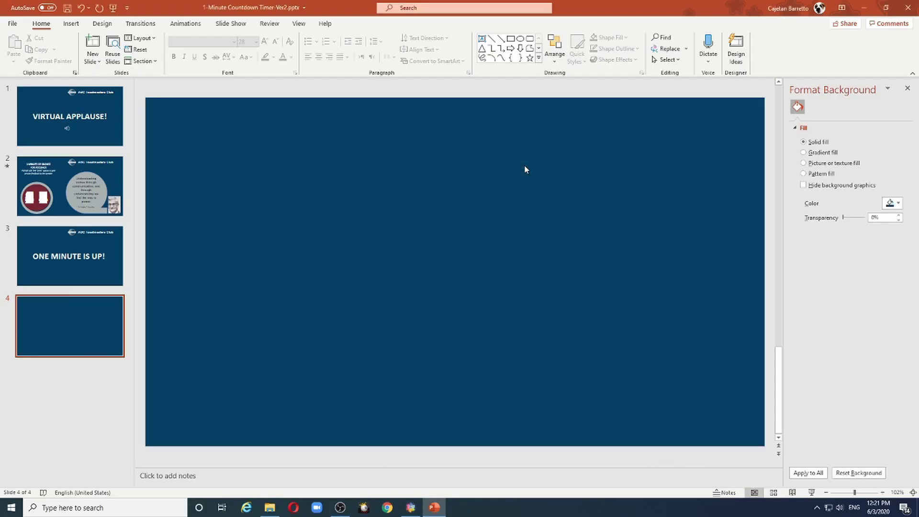
Add a text box reading 'VIRTUAL APPLAUSE' and make its text white.
{"action": "left_click", "coordinate": [71, 24]}
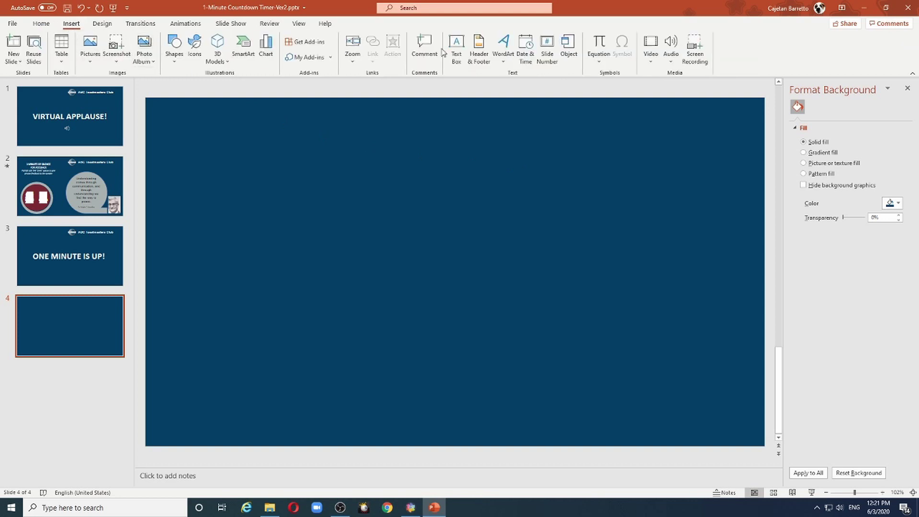
{"action": "left_click", "coordinate": [456, 48]}
{"action": "left_click_drag", "start_coordinate": [357, 225], "coordinate": [601, 292]}
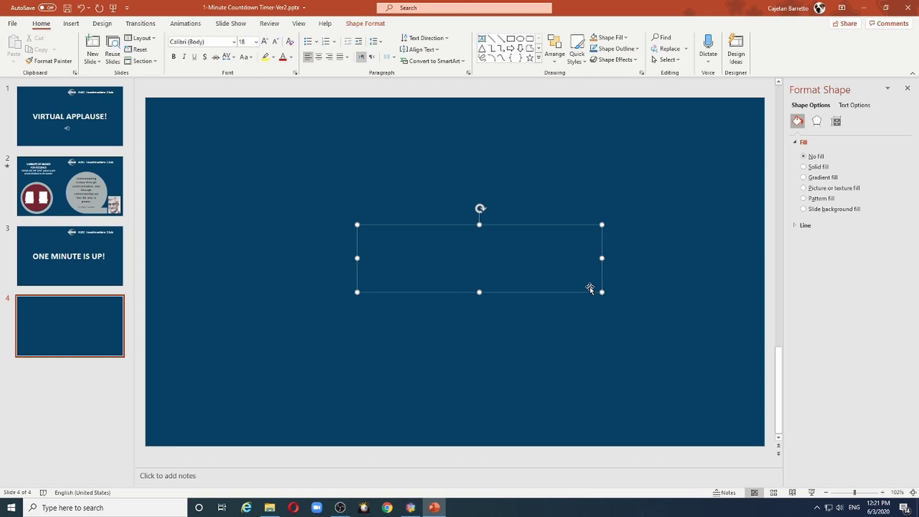
{"action": "type", "text": "VIRTUAL APPLAUSE"}
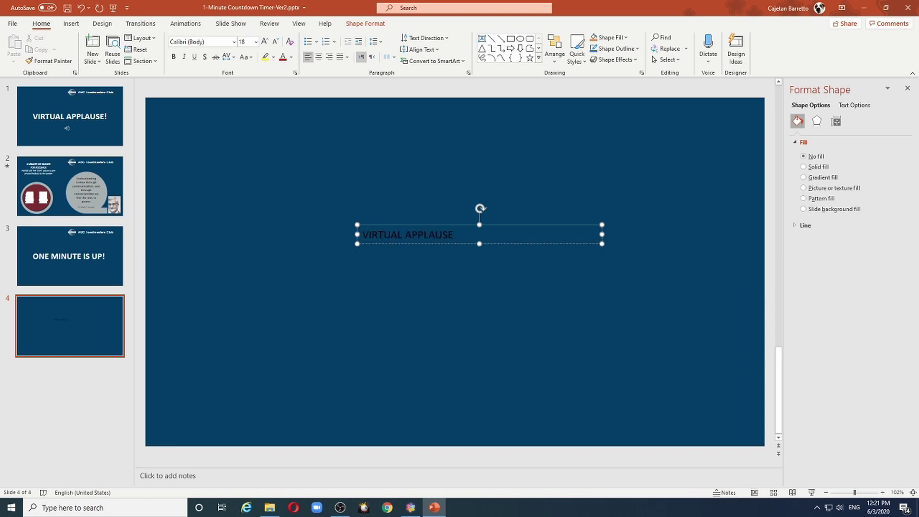
{"action": "key", "text": "ctrl+a"}
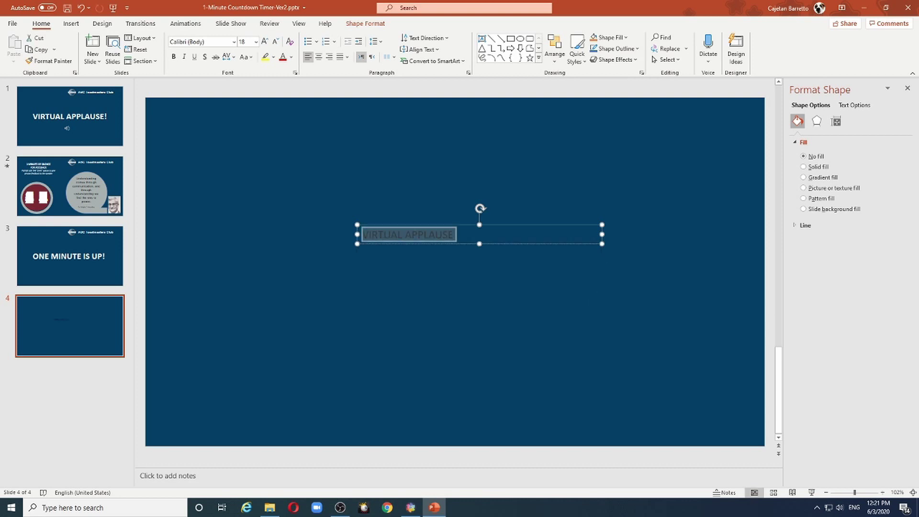
{"action": "left_click", "coordinate": [291, 57]}
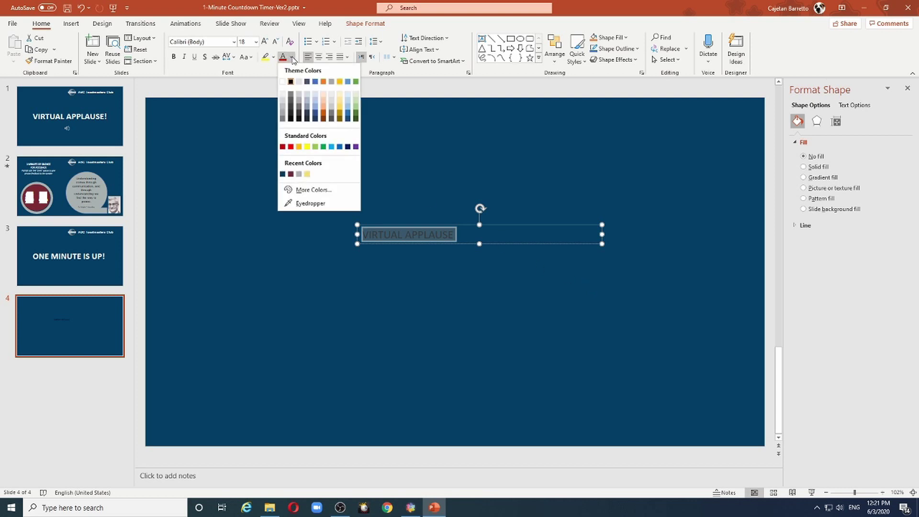
{"action": "left_click", "coordinate": [282, 82]}
Enlarge the heading to 54 pt, widen the box to one line and centre it.
{"action": "left_click", "coordinate": [264, 41]}
{"action": "left_click", "coordinate": [264, 42]}
{"action": "left_click", "coordinate": [264, 42]}
{"action": "left_click", "coordinate": [264, 42]}
{"action": "left_click", "coordinate": [264, 41]}
{"action": "left_click", "coordinate": [264, 41]}
{"action": "left_click", "coordinate": [264, 42]}
{"action": "left_click", "coordinate": [256, 42]}
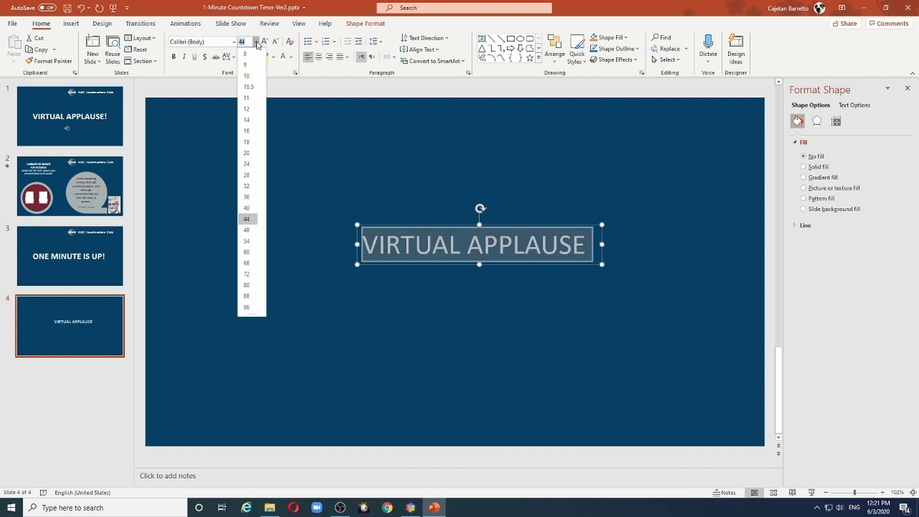
{"action": "left_click", "coordinate": [256, 42]}
{"action": "left_click", "coordinate": [264, 42]}
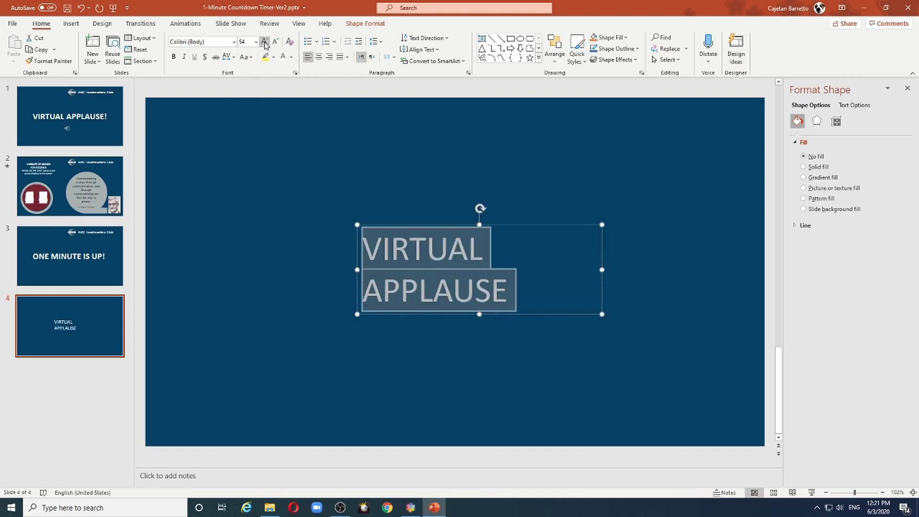
{"action": "left_click_drag", "start_coordinate": [601, 270], "coordinate": [654, 266]}
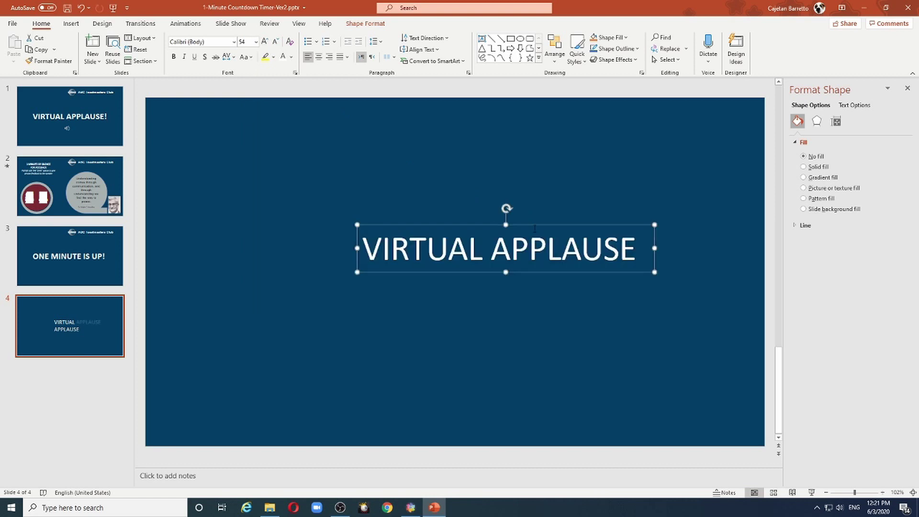
{"action": "left_click_drag", "start_coordinate": [489, 224], "coordinate": [445, 243]}
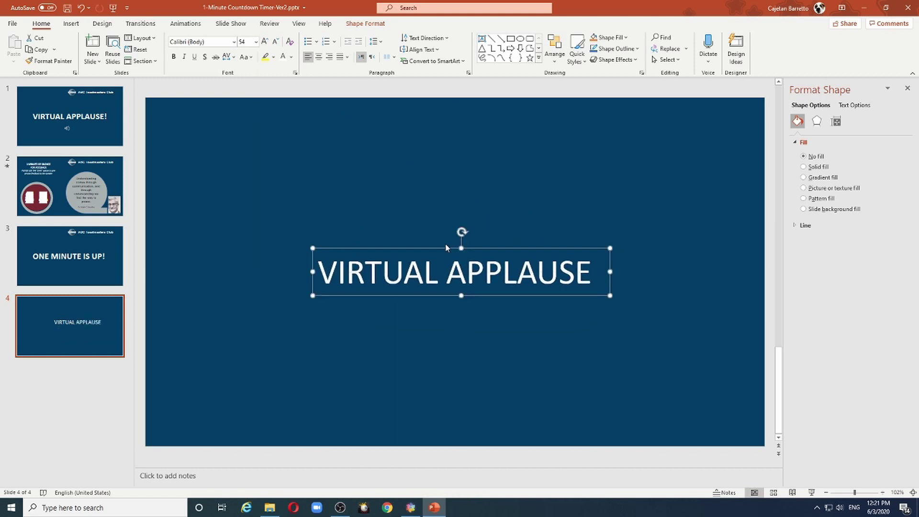
{"action": "left_click", "coordinate": [471, 196]}
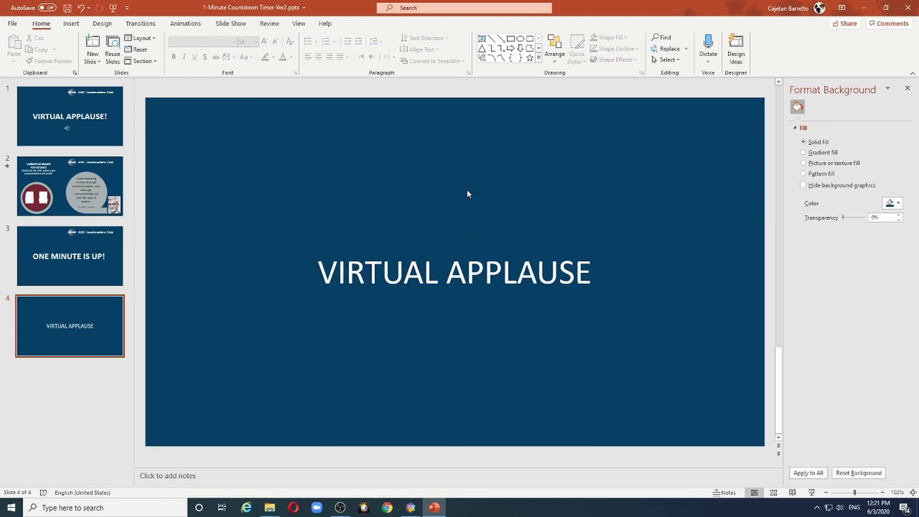
Add a white 32 pt 'ABC TOASTMASTERS CLUB' text box near the top right of slide 4.
{"action": "left_click", "coordinate": [71, 23]}
{"action": "left_click", "coordinate": [462, 51]}
{"action": "left_click_drag", "start_coordinate": [511, 126], "coordinate": [741, 168]}
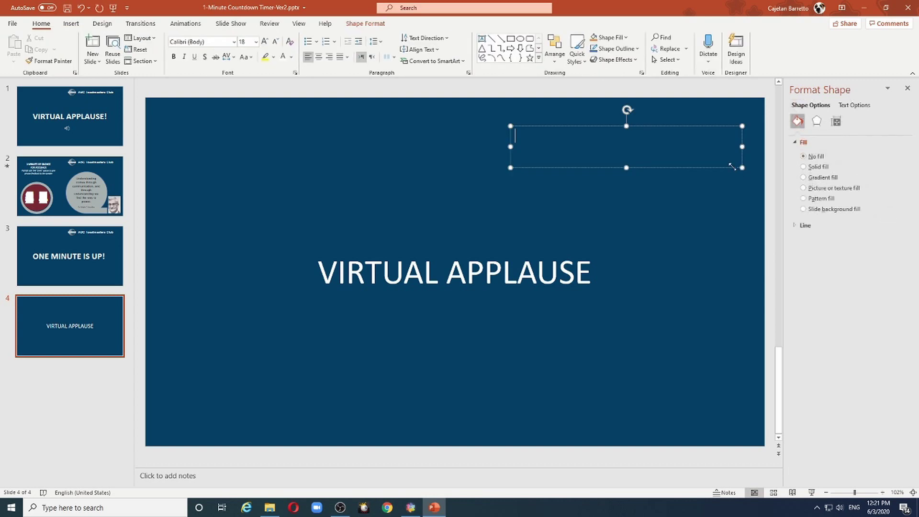
{"action": "type", "text": "ABC TOASTMASTERS CLUB"}
{"action": "key", "text": "ctrl+a"}
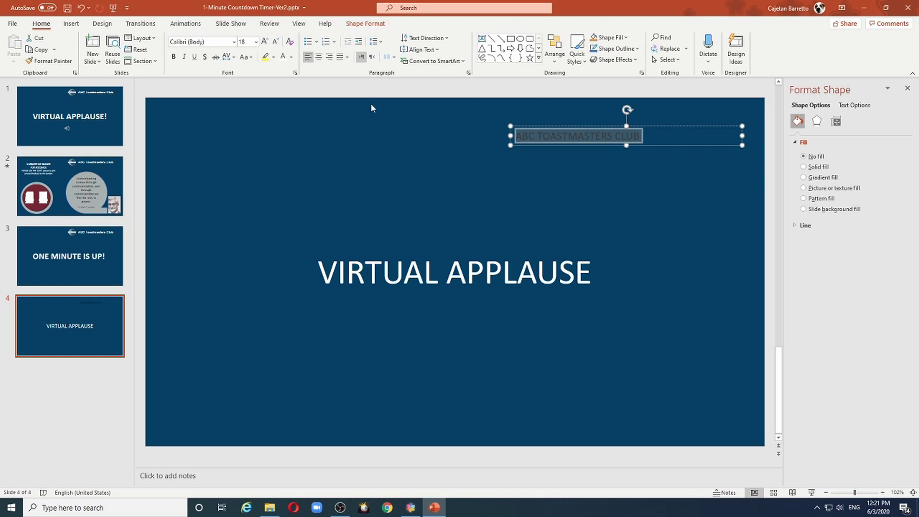
{"action": "left_click", "coordinate": [286, 56]}
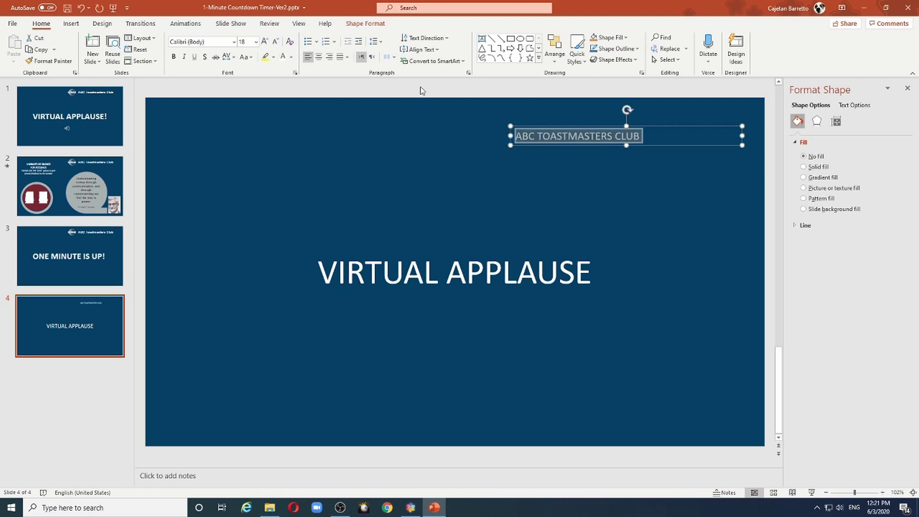
{"action": "left_click", "coordinate": [265, 42]}
{"action": "left_click", "coordinate": [265, 42]}
{"action": "left_click", "coordinate": [264, 41]}
{"action": "left_click", "coordinate": [265, 42]}
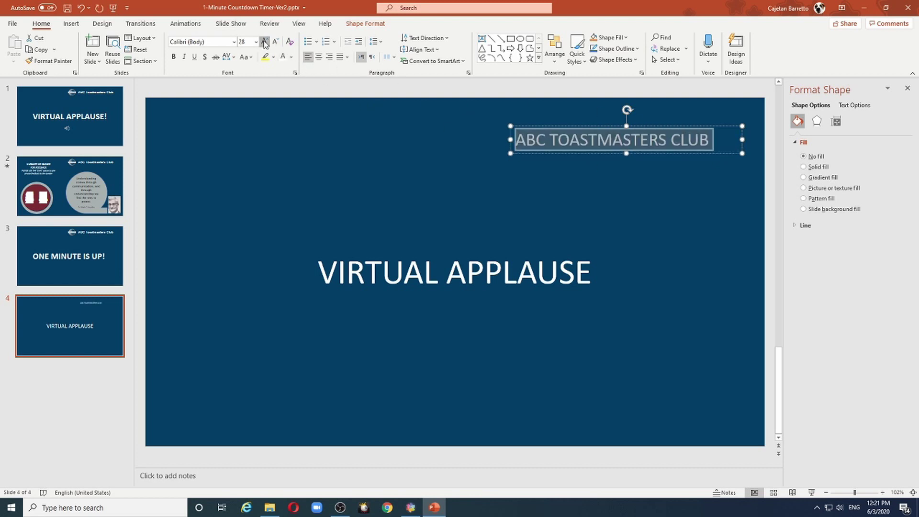
{"action": "left_click", "coordinate": [529, 200]}
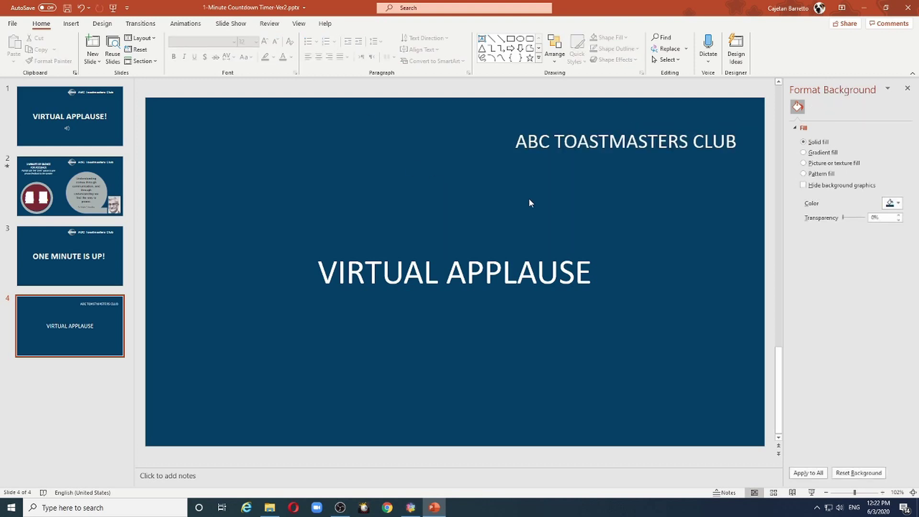
{"action": "key", "text": "alt+Tab"}
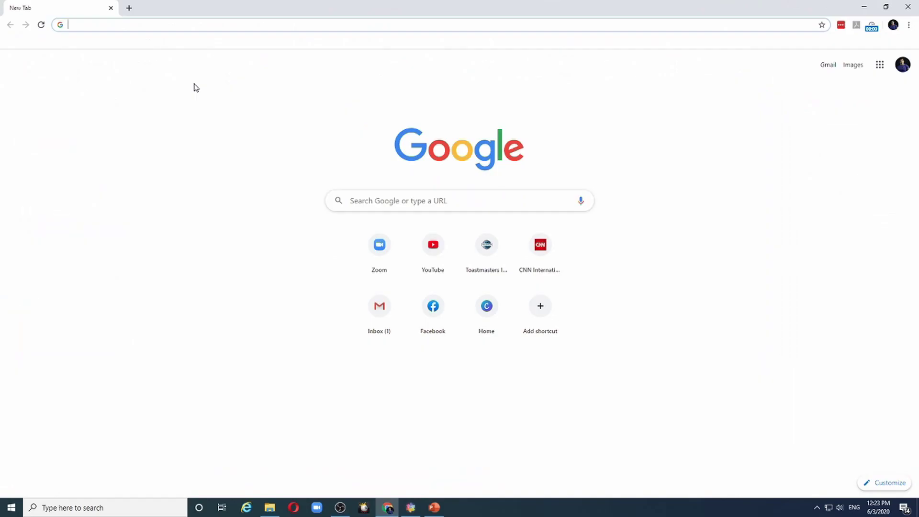
Go to toastmasters.org's Brand Portal and open the Logo and Design Elements page.
{"action": "type", "text": "toa"}
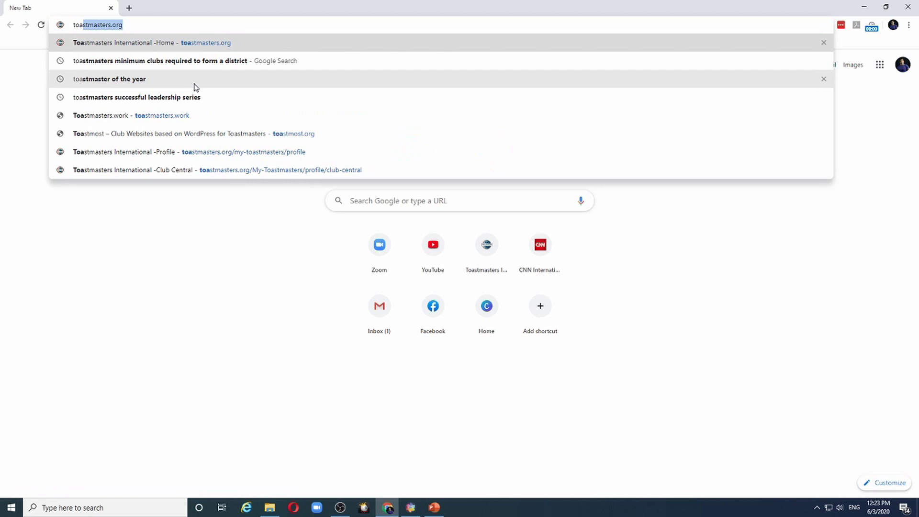
{"action": "key", "text": "Return"}
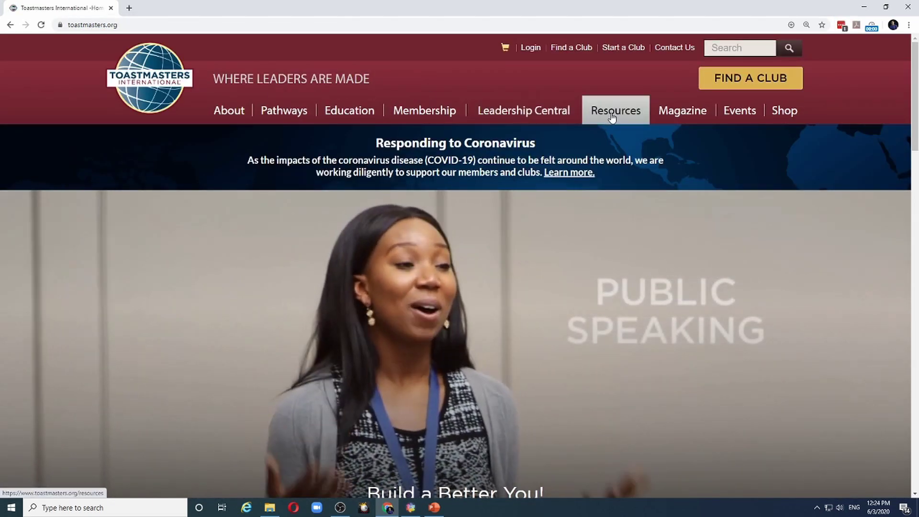
{"action": "mouse_move", "coordinate": [611, 117]}
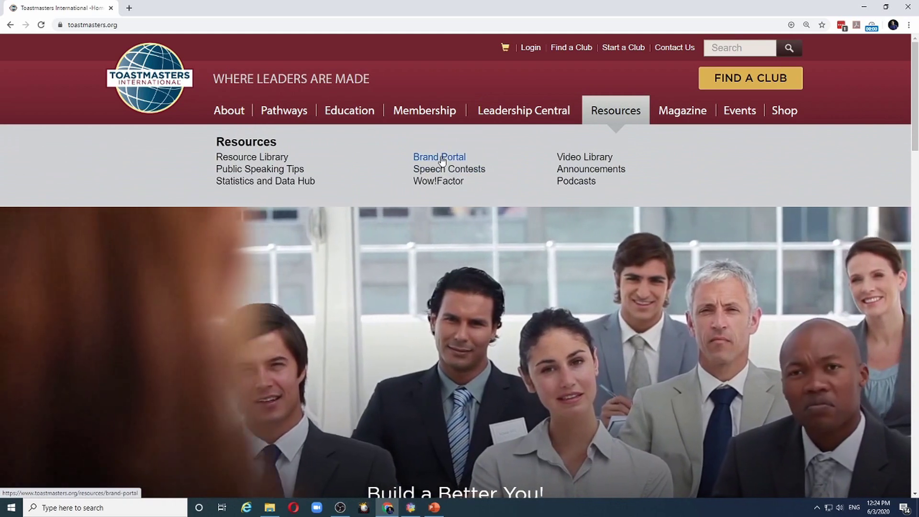
{"action": "left_click", "coordinate": [441, 158]}
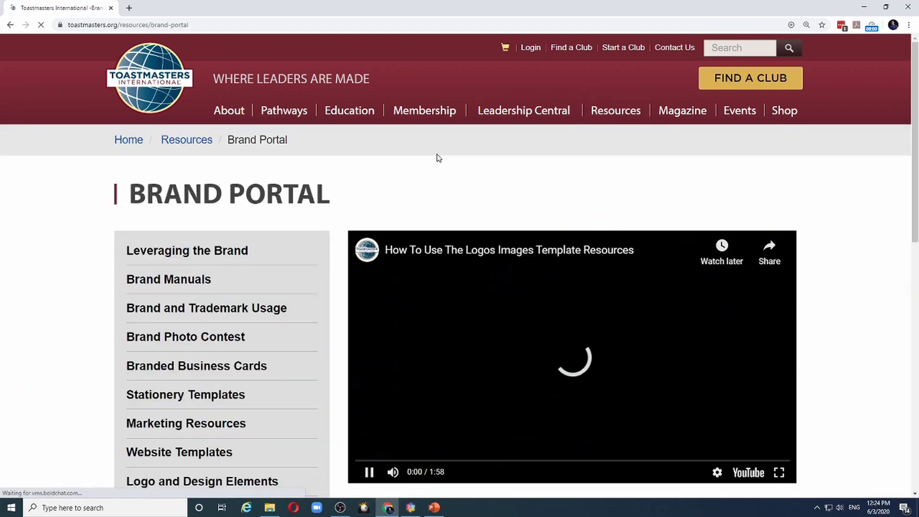
{"action": "left_click", "coordinate": [368, 472]}
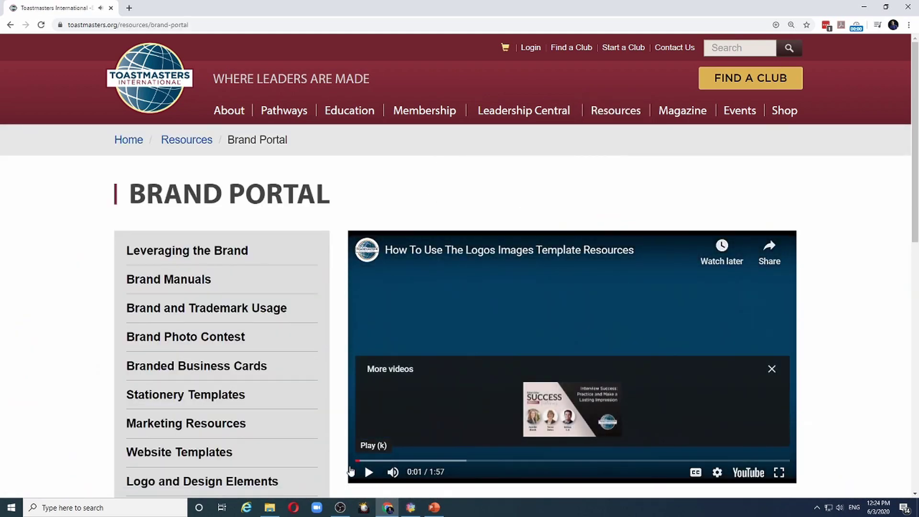
{"action": "scroll", "coordinate": [152, 316], "scroll_direction": "down", "scroll_amount": 3}
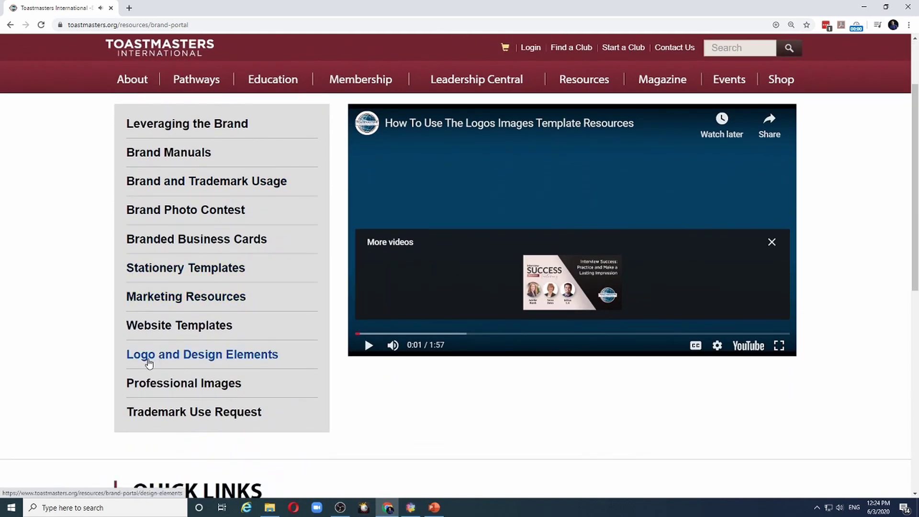
{"action": "left_click", "coordinate": [153, 357]}
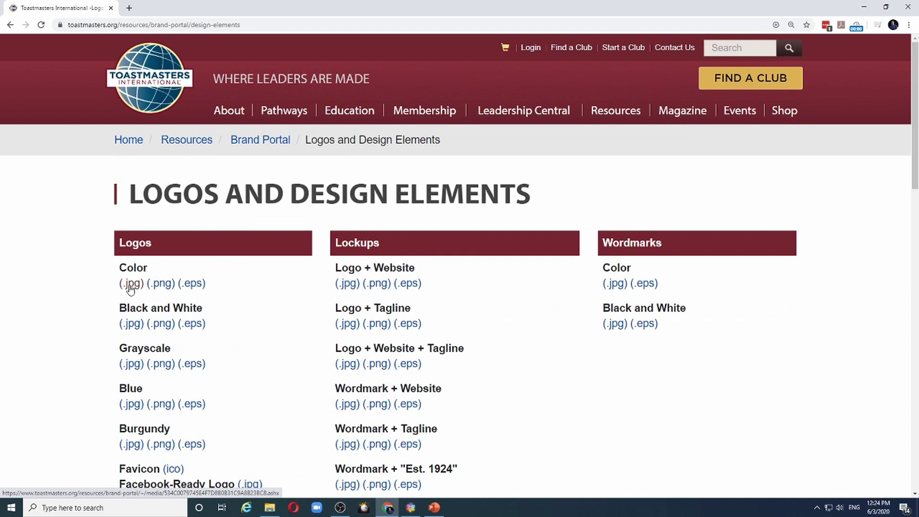
Open the Color (.png) Toastmasters International logo and copy the image.
{"action": "left_click", "coordinate": [161, 284]}
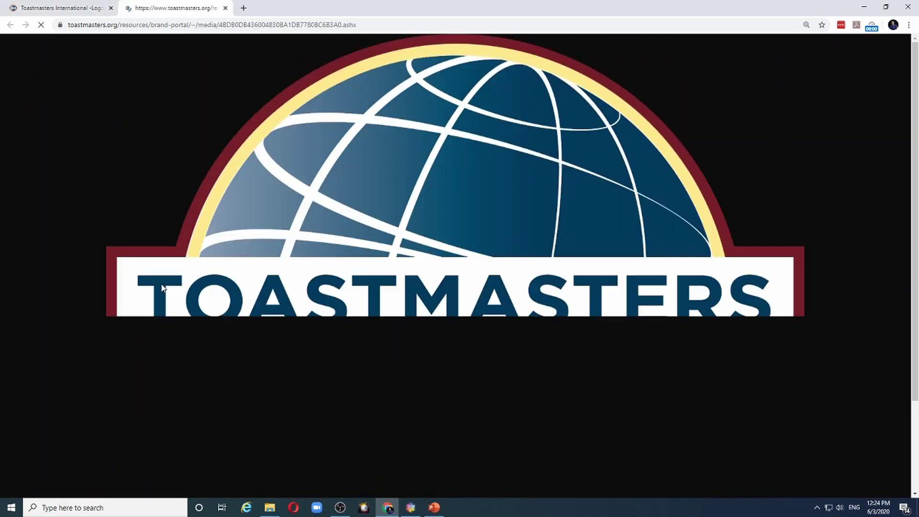
{"action": "right_click", "coordinate": [403, 189]}
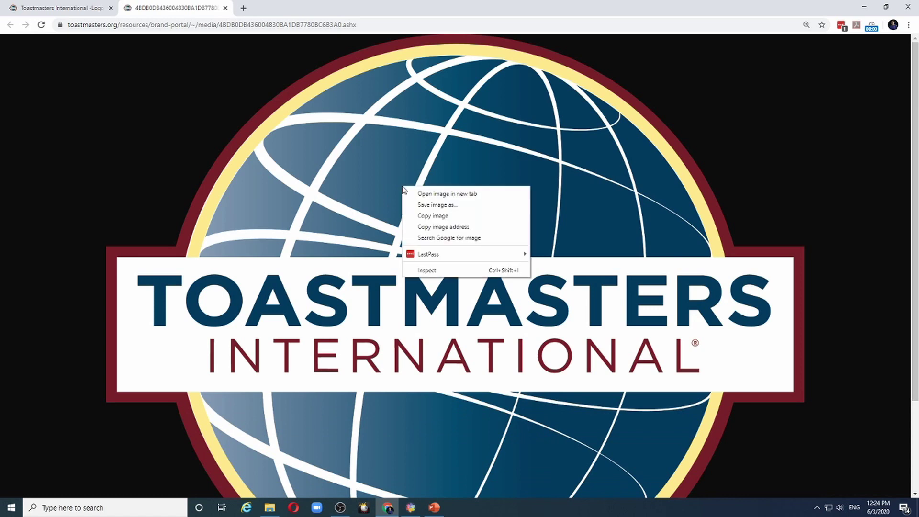
{"action": "left_click", "coordinate": [424, 216]}
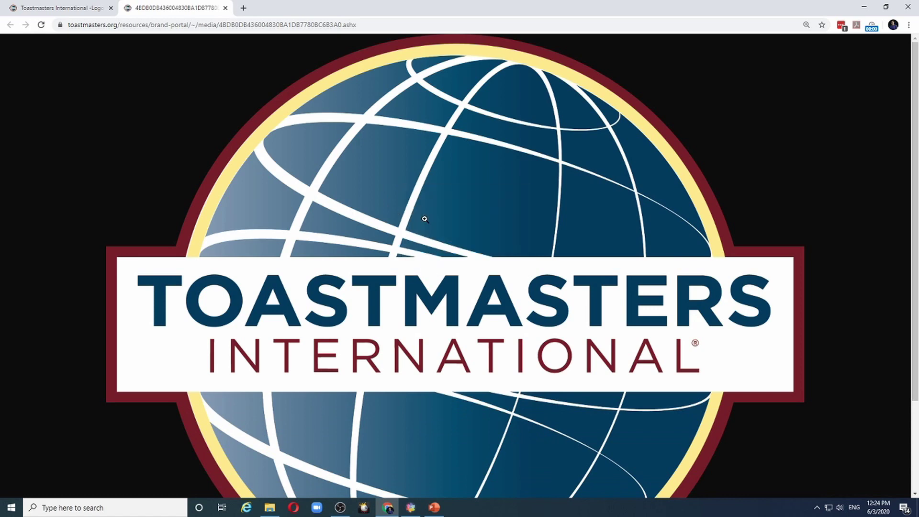
{"action": "left_click", "coordinate": [428, 508]}
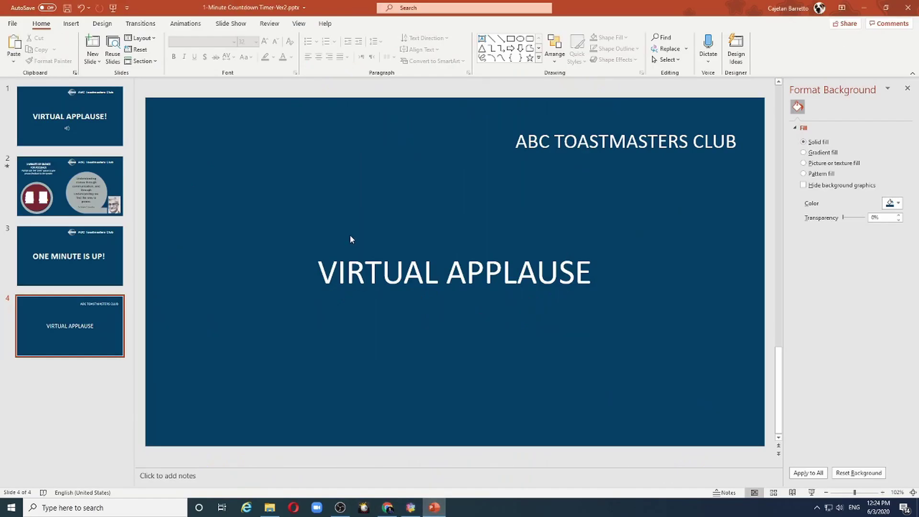
Paste the Toastmasters logo, shrink it, and place it beside ABC TOASTMASTERS CLUB.
{"action": "key", "text": "ctrl+v"}
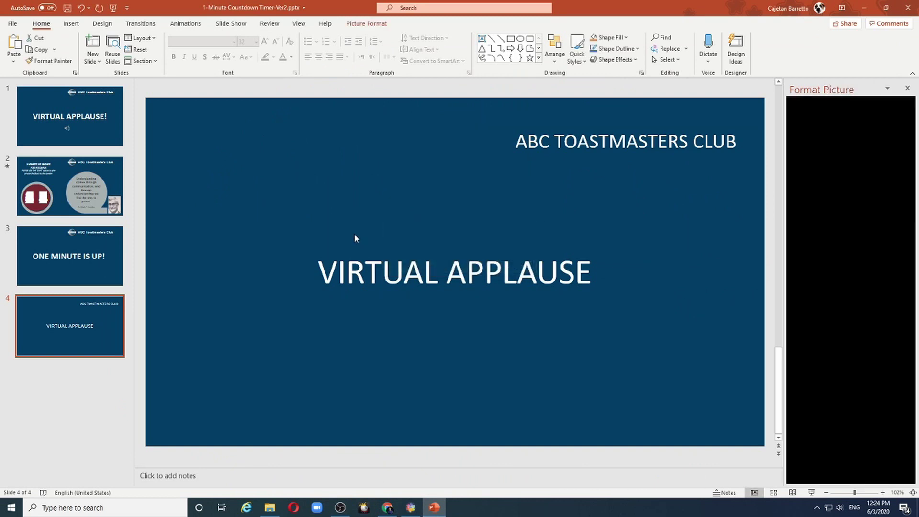
{"action": "left_click_drag", "start_coordinate": [665, 105], "coordinate": [328, 365]}
{"action": "left_click", "coordinate": [286, 403]}
{"action": "left_click_drag", "start_coordinate": [286, 404], "coordinate": [338, 173]}
{"action": "left_click", "coordinate": [234, 207]}
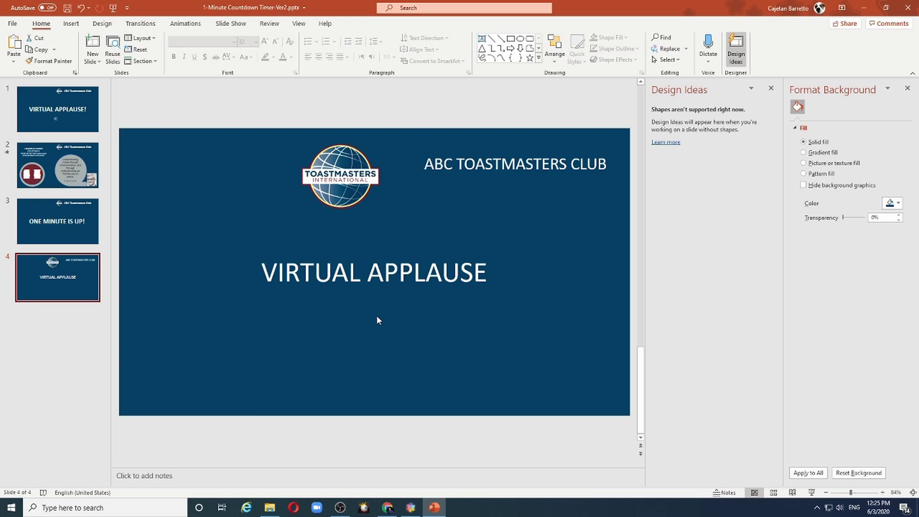
{"action": "left_click", "coordinate": [71, 24]}
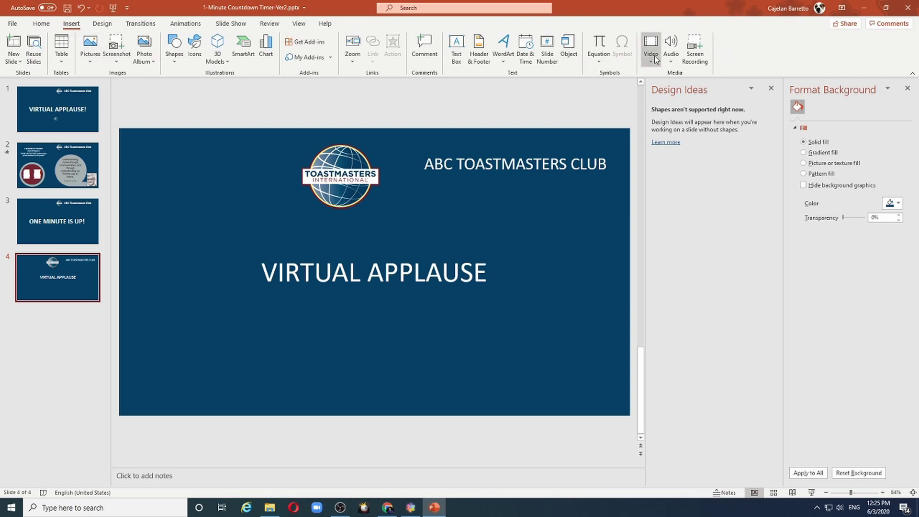
Insert Media1.mp3 from the Desktop as audio on slide 4.
{"action": "left_click", "coordinate": [668, 61]}
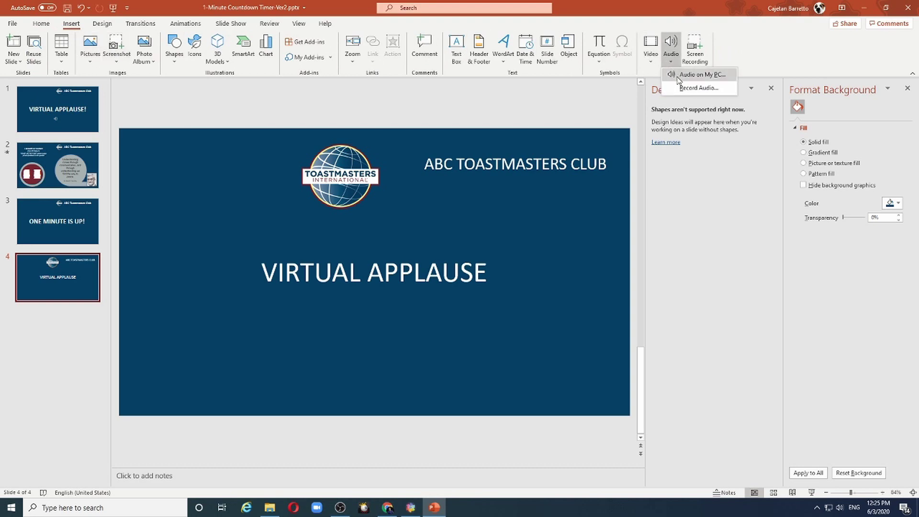
{"action": "left_click", "coordinate": [679, 79]}
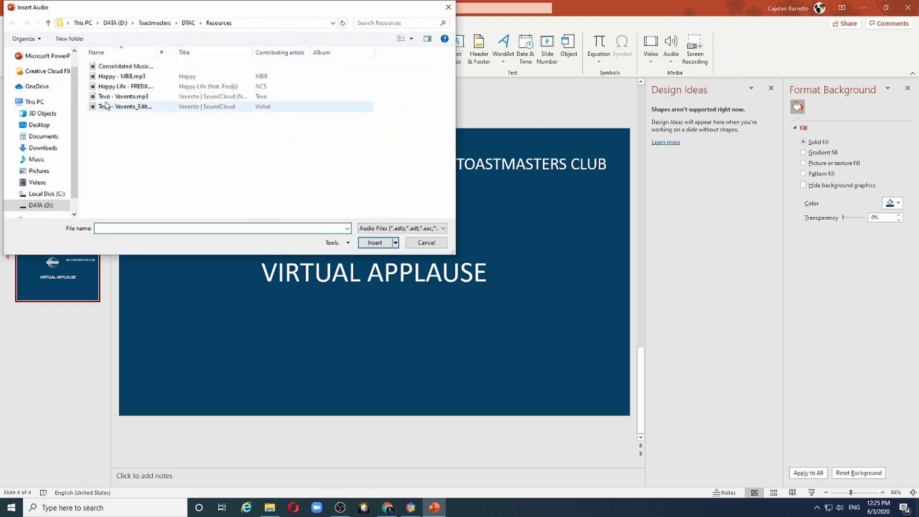
{"action": "left_click", "coordinate": [27, 126]}
{"action": "left_click", "coordinate": [112, 76]}
{"action": "left_click", "coordinate": [375, 243]}
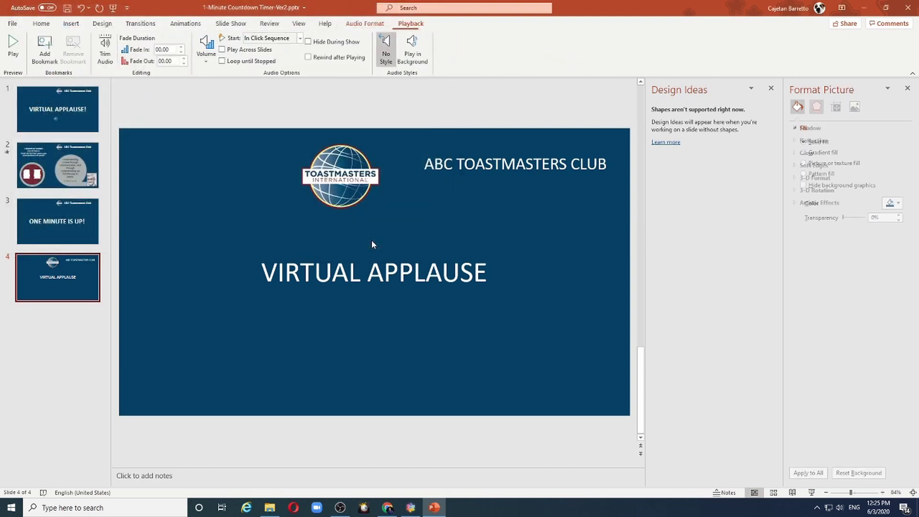
Move the audio icon below VIRTUAL APPLAUSE and set it to start When Clicked On.
{"action": "left_click_drag", "start_coordinate": [380, 277], "coordinate": [370, 319]}
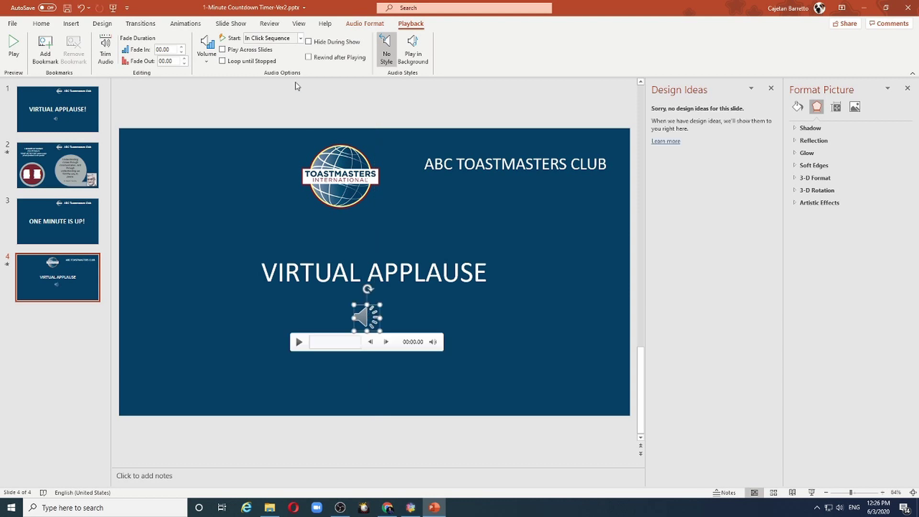
{"action": "left_click", "coordinate": [299, 42]}
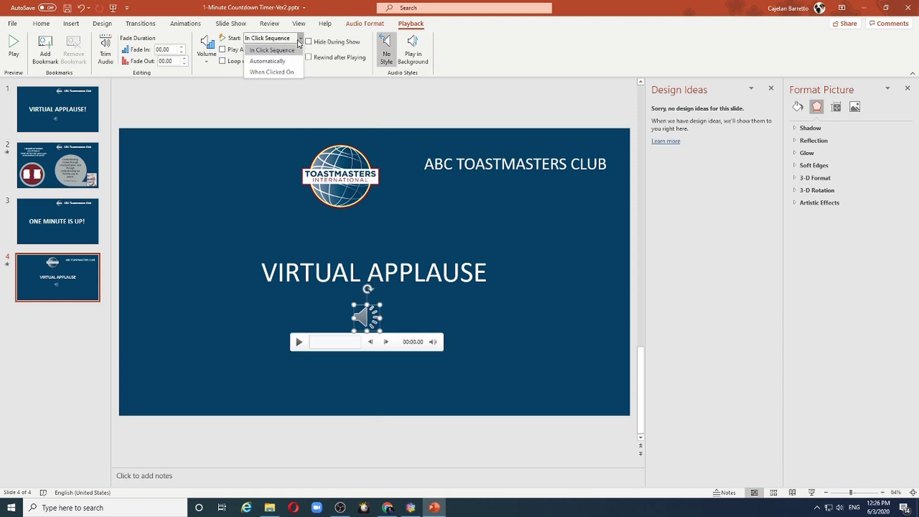
{"action": "left_click", "coordinate": [272, 72]}
{"action": "left_click", "coordinate": [266, 209]}
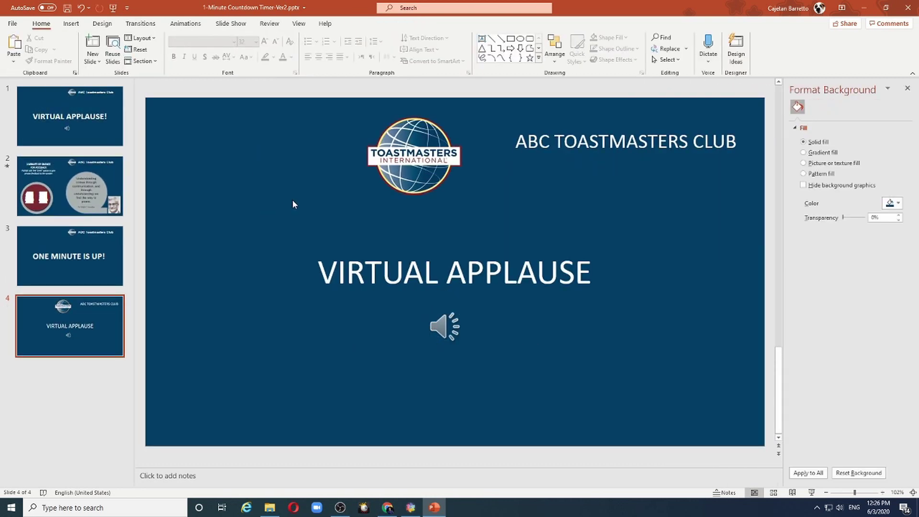
{"action": "left_click", "coordinate": [54, 374]}
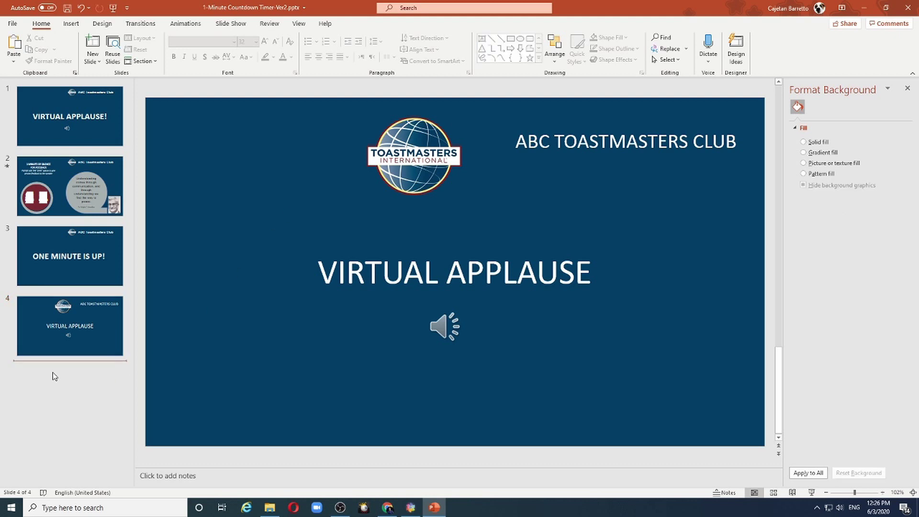
Add a new Blank slide after slide 4.
{"action": "left_click", "coordinate": [71, 23]}
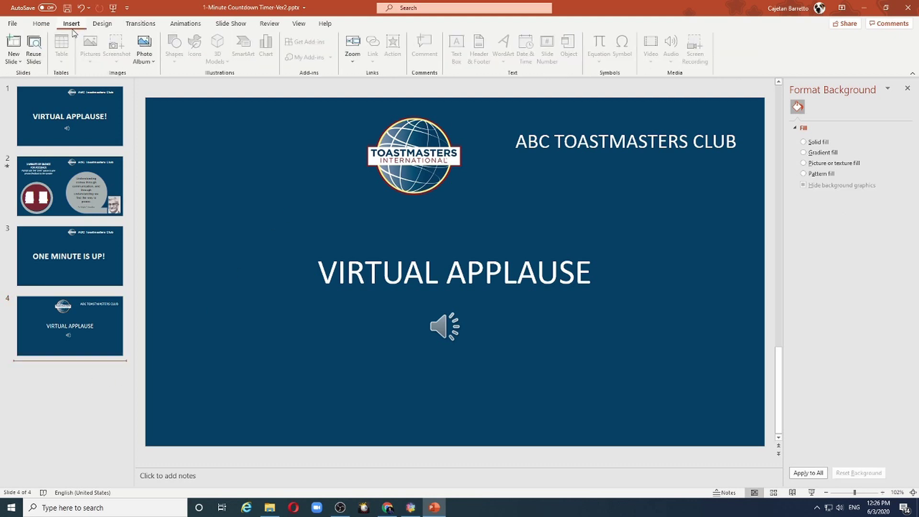
{"action": "left_click", "coordinate": [18, 62]}
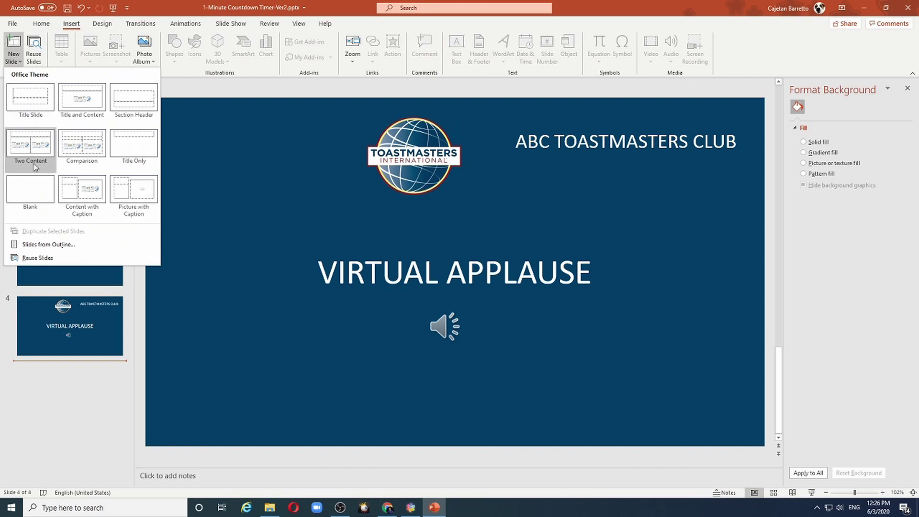
{"action": "left_click", "coordinate": [31, 190]}
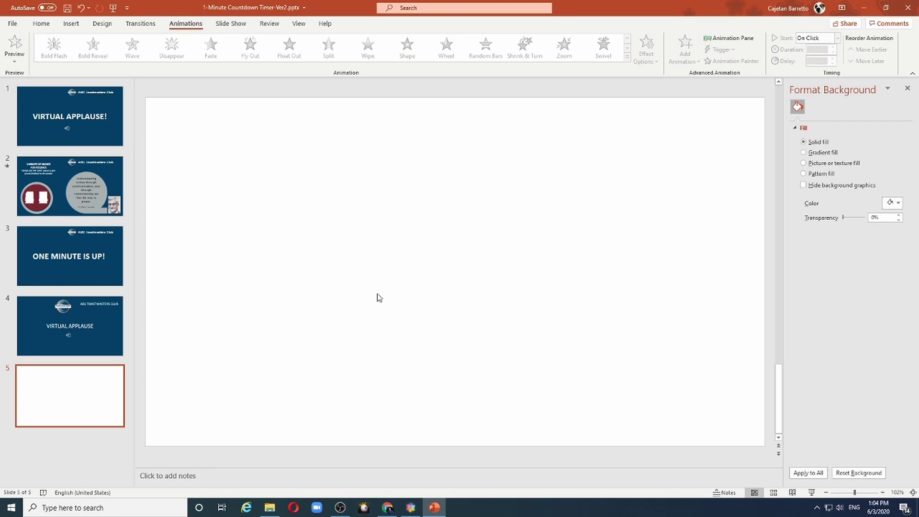
Use Format Painter to copy slide 4's dark blue background onto slide 5.
{"action": "left_click", "coordinate": [39, 312]}
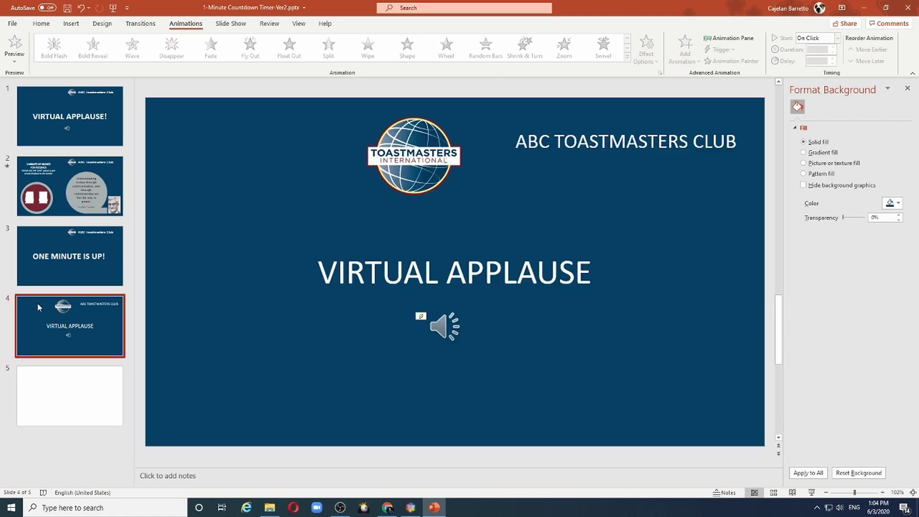
{"action": "left_click", "coordinate": [41, 24]}
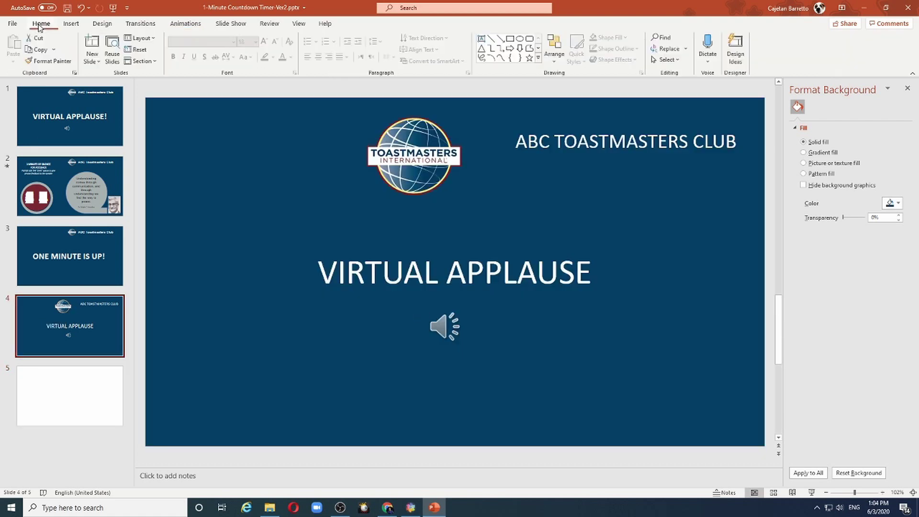
{"action": "left_click", "coordinate": [41, 61]}
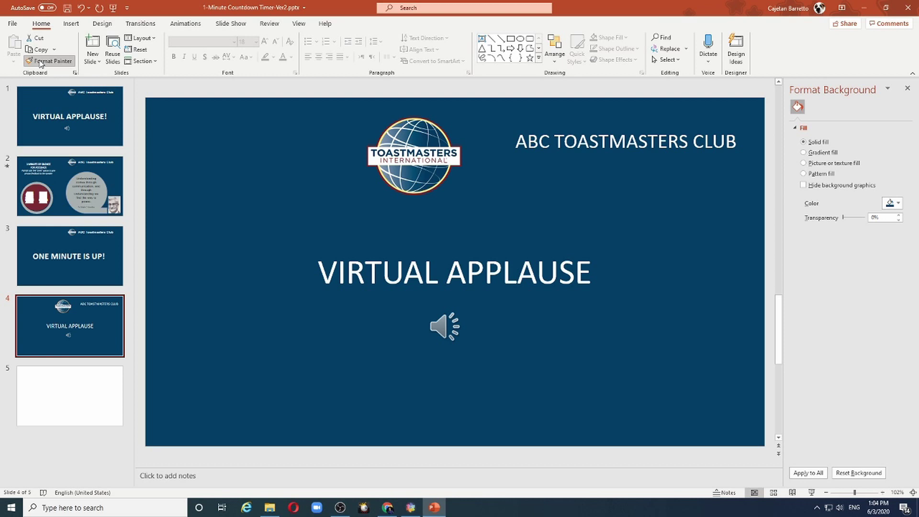
{"action": "left_click", "coordinate": [35, 402]}
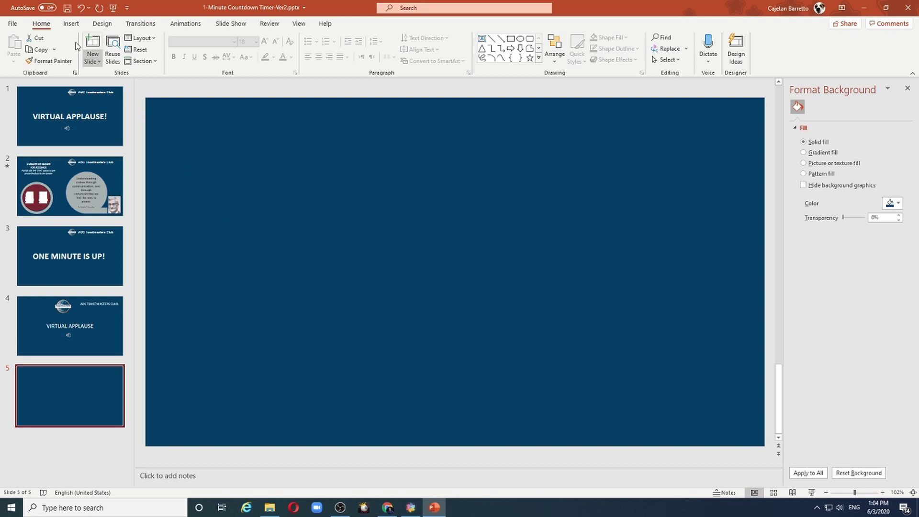
{"action": "left_click", "coordinate": [71, 26]}
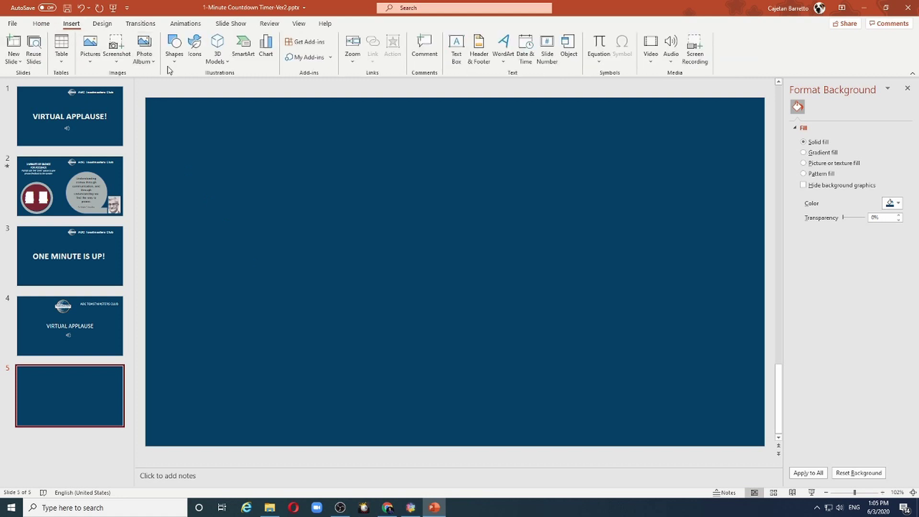
Draw a 2.69-inch oval circle and move it toward the lower-left of slide 5.
{"action": "left_click", "coordinate": [175, 53]}
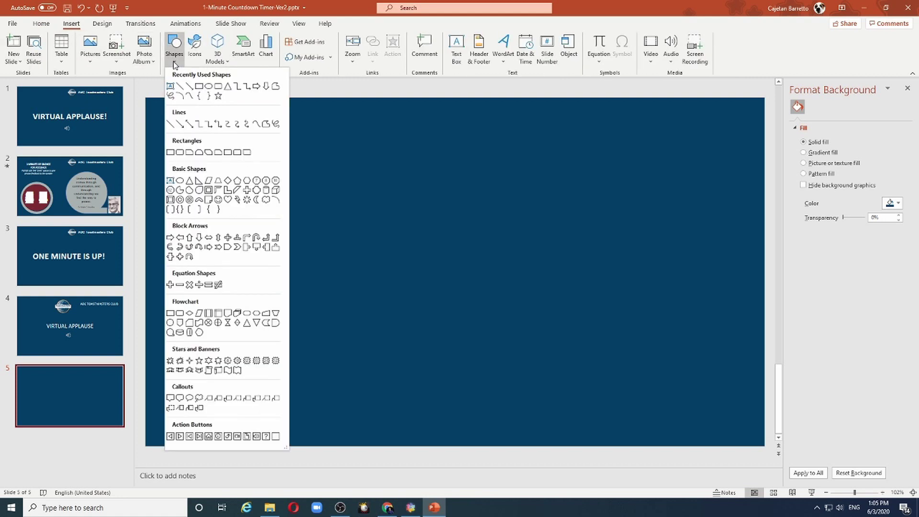
{"action": "left_click", "coordinate": [208, 86]}
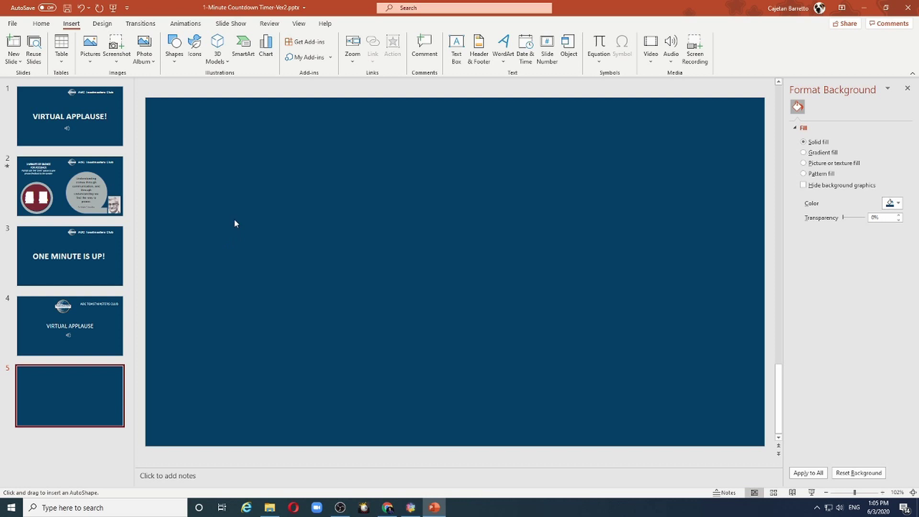
{"action": "left_click_drag", "start_coordinate": [234, 220], "coordinate": [359, 343]}
{"action": "left_click_drag", "start_coordinate": [297, 260], "coordinate": [255, 321]}
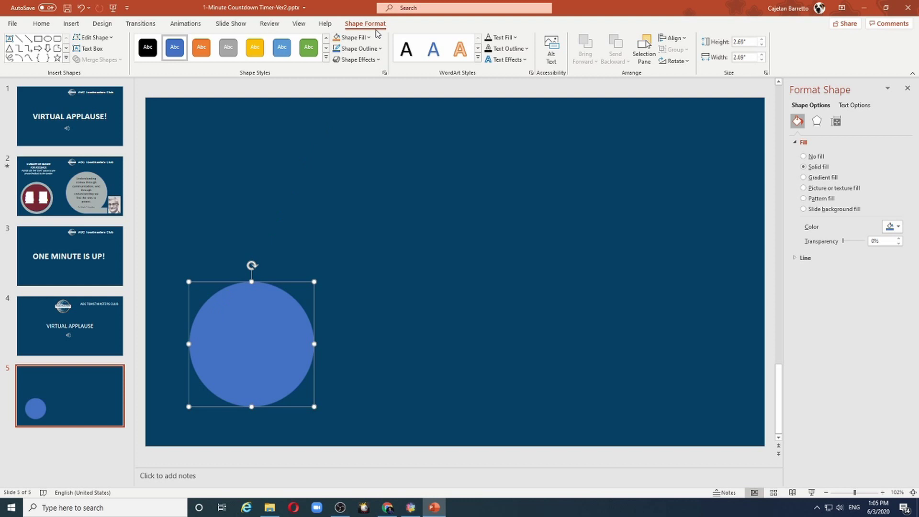
Fill the circle with custom hex colour 772432 maroon.
{"action": "left_click", "coordinate": [348, 43]}
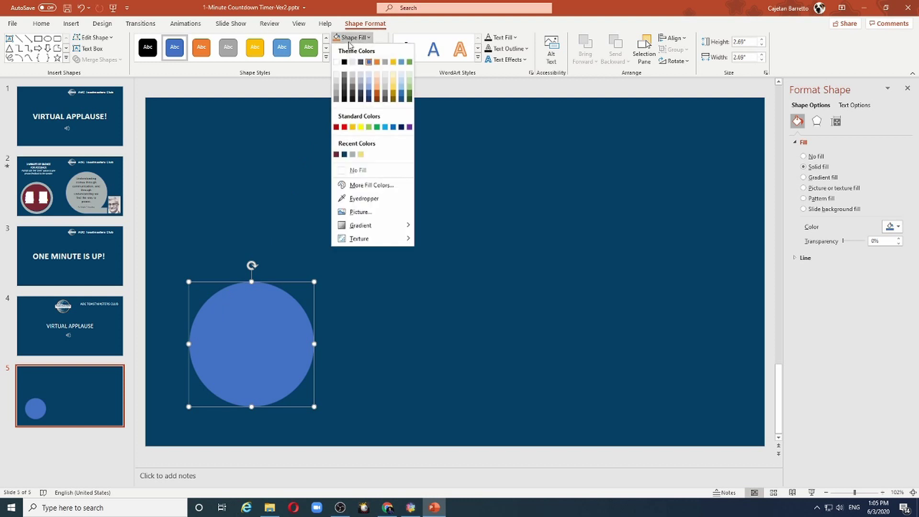
{"action": "left_click", "coordinate": [362, 186]}
{"action": "left_click_drag", "start_coordinate": [209, 295], "coordinate": [259, 297]}
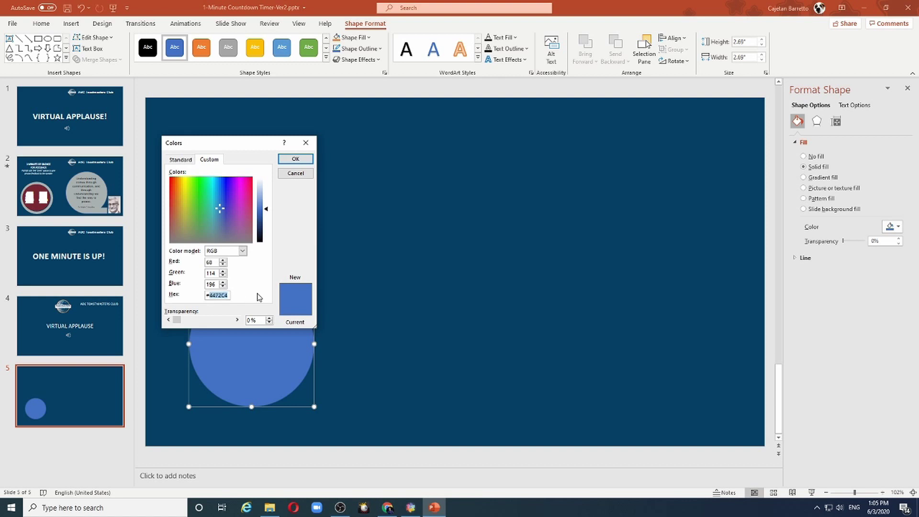
{"action": "type", "text": "772432"}
{"action": "key", "text": "Tab"}
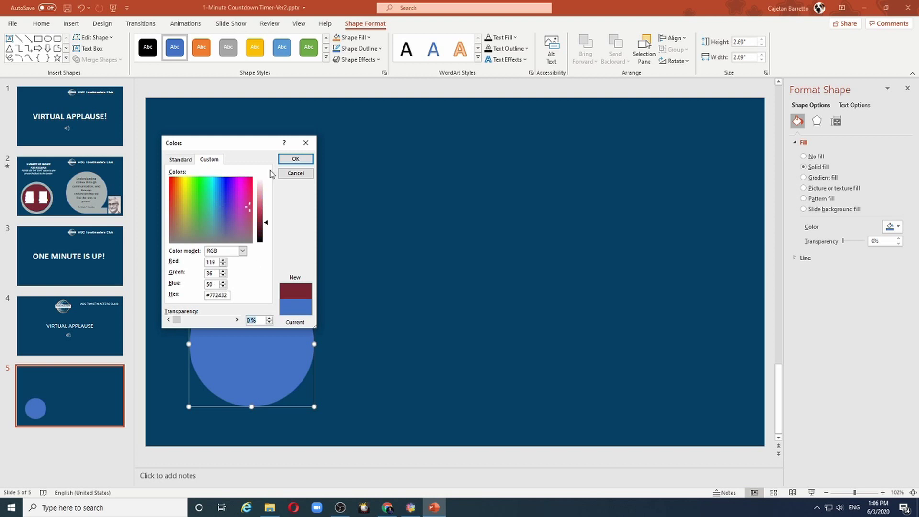
{"action": "left_click", "coordinate": [292, 161]}
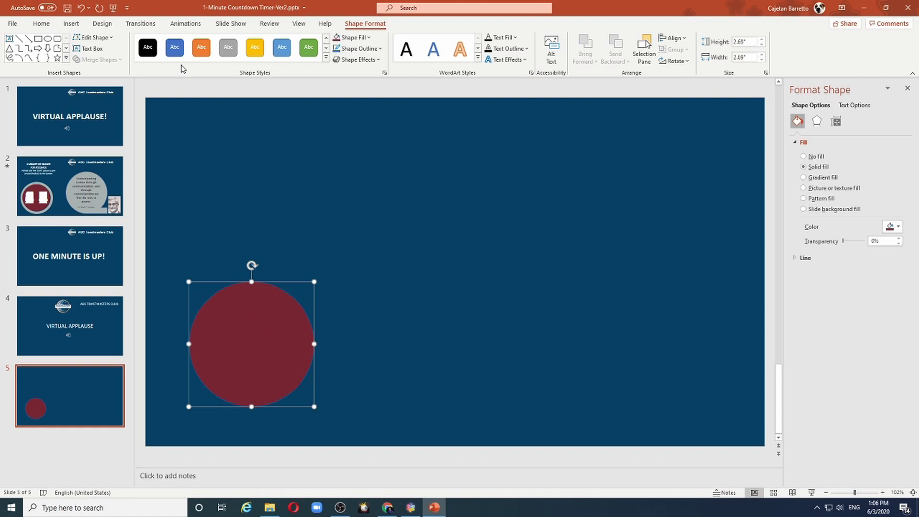
{"action": "left_click", "coordinate": [185, 24]}
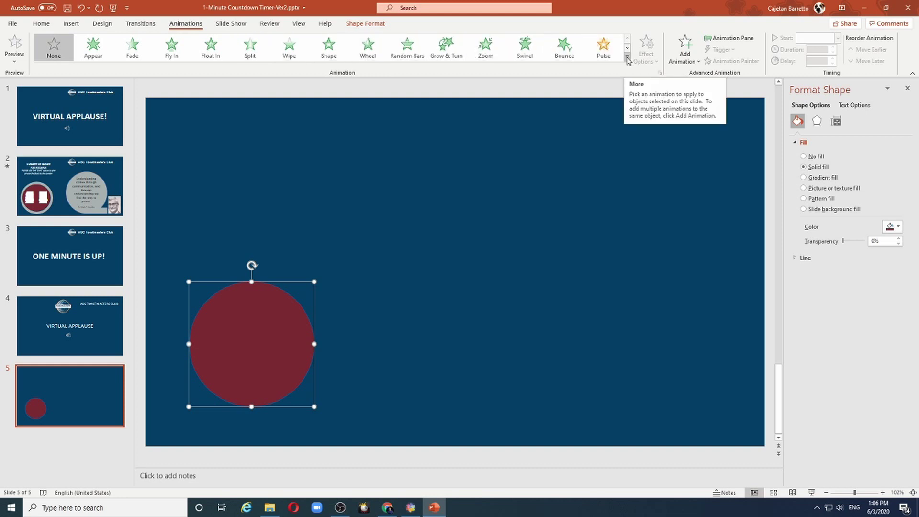
Give the circle a 1-second Wheel exit starting With Previous, and preview it in Slide Show.
{"action": "left_click", "coordinate": [627, 57]}
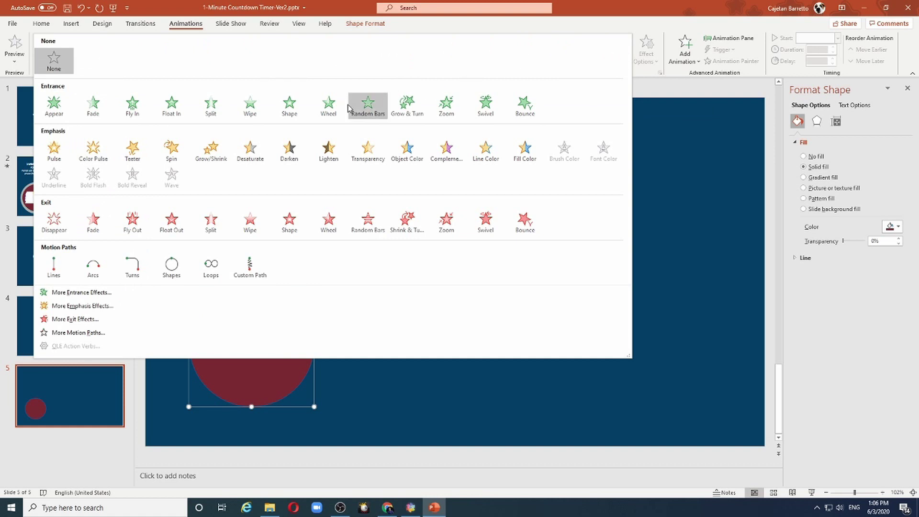
{"action": "left_click", "coordinate": [329, 223]}
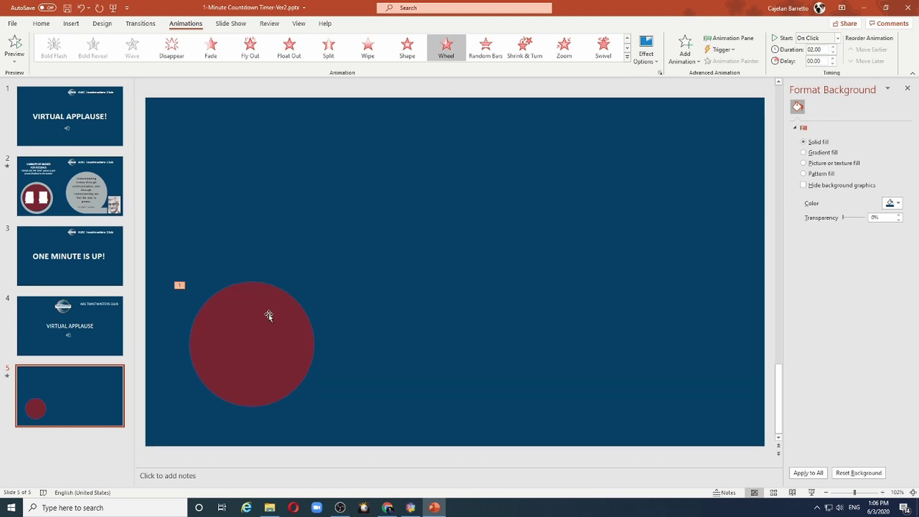
{"action": "left_click", "coordinate": [268, 314]}
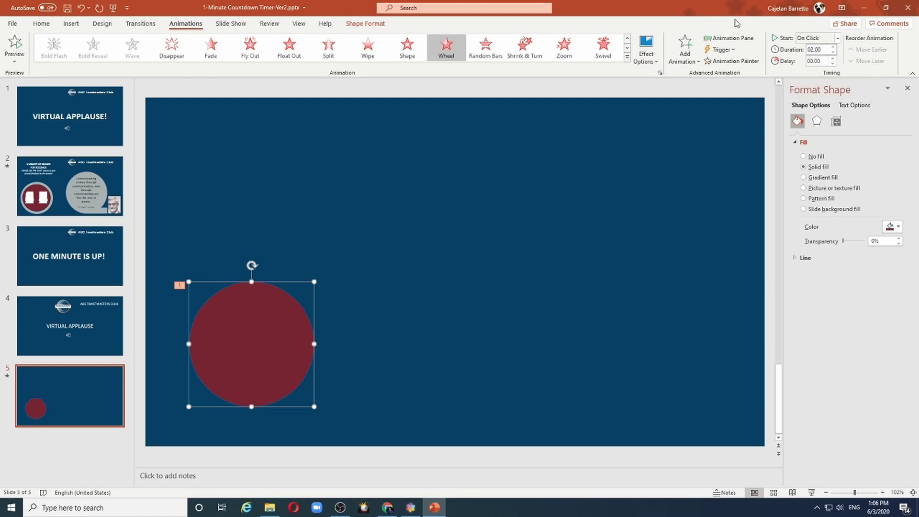
{"action": "key", "text": "Delete"}
{"action": "type", "text": "1"}
{"action": "left_click", "coordinate": [837, 39]}
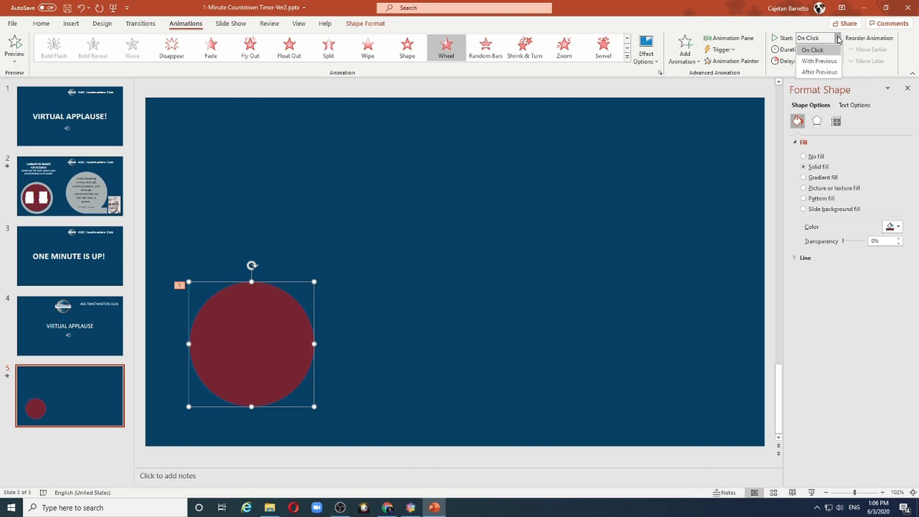
{"action": "left_click", "coordinate": [819, 58]}
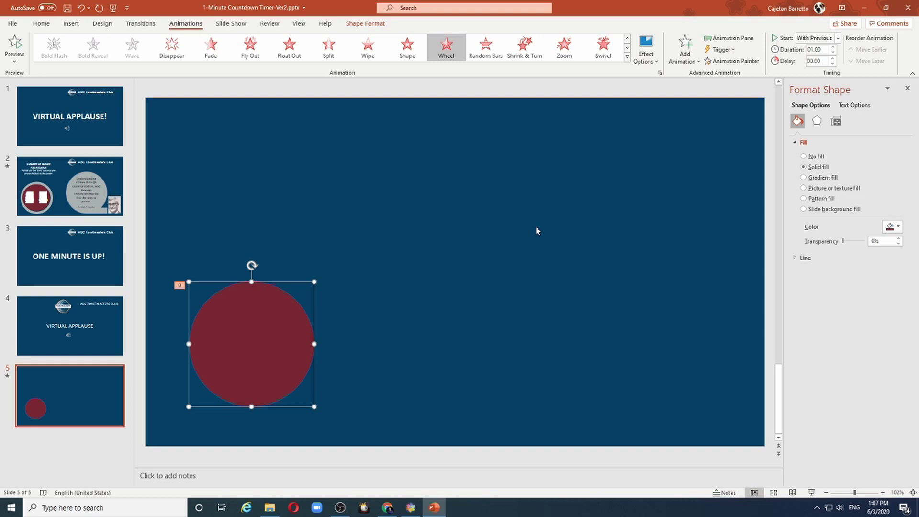
{"action": "left_click", "coordinate": [811, 495]}
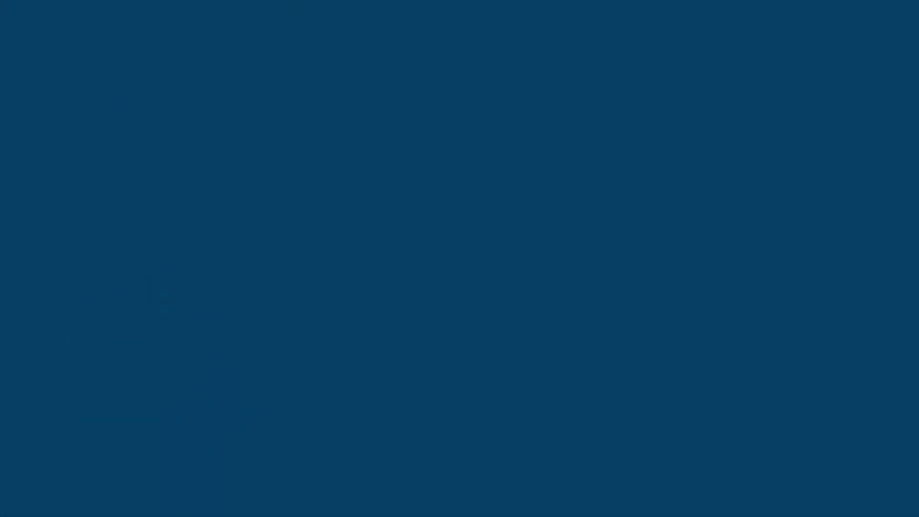
{"action": "key", "text": "Escape"}
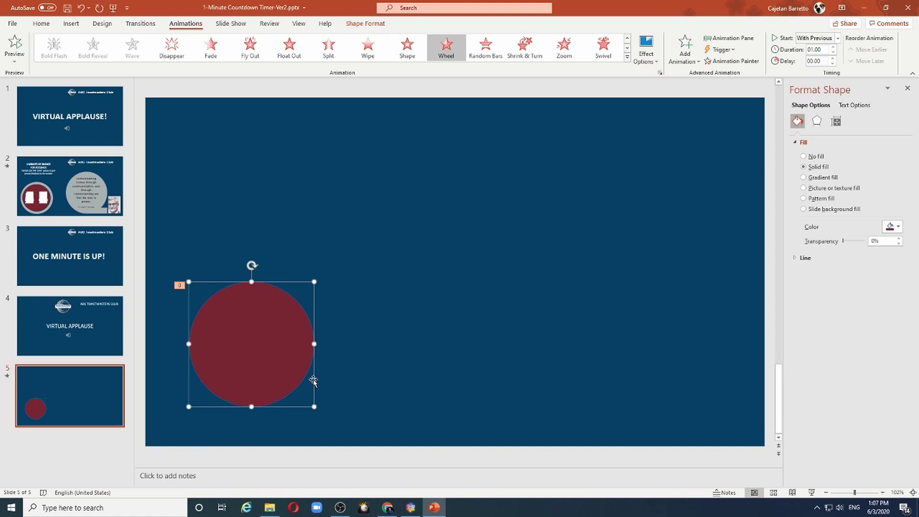
Set Oval 5's Wheel animation to repeat Until End of Slide and preview it in Slide Show.
{"action": "left_click", "coordinate": [733, 40]}
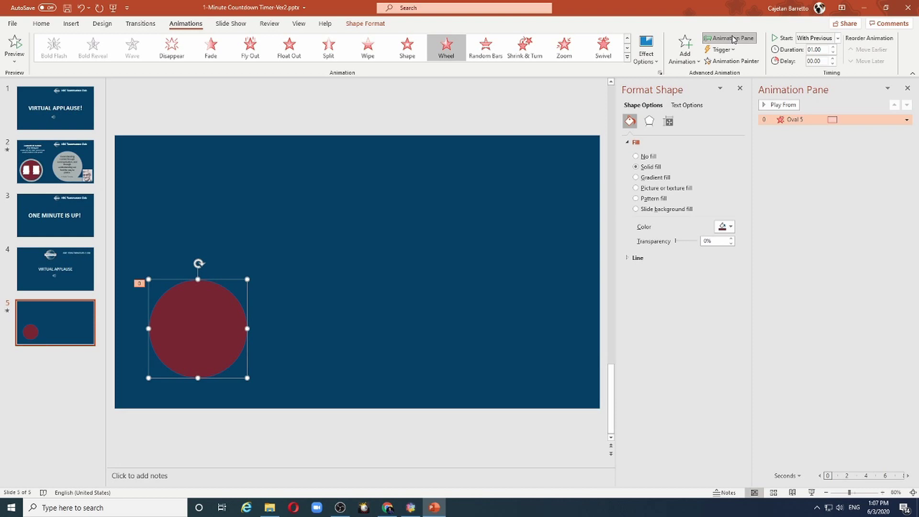
{"action": "left_click", "coordinate": [907, 120]}
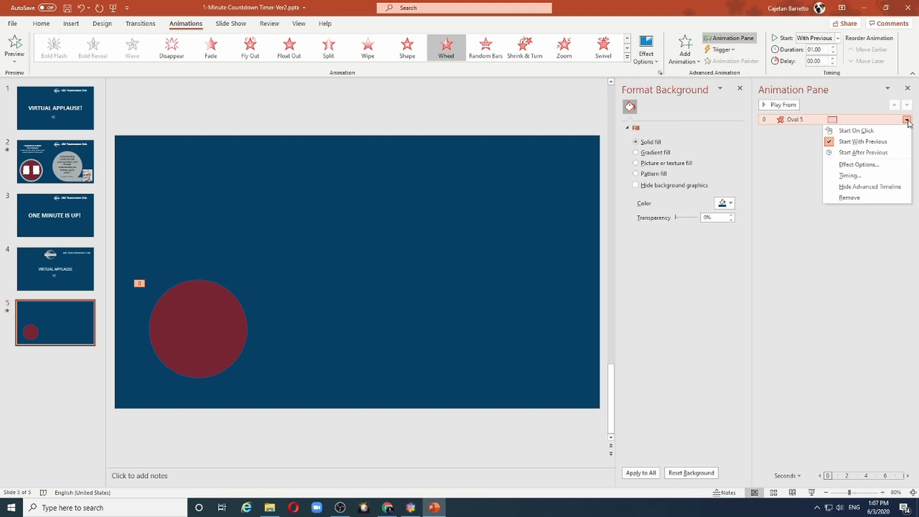
{"action": "left_click", "coordinate": [861, 165]}
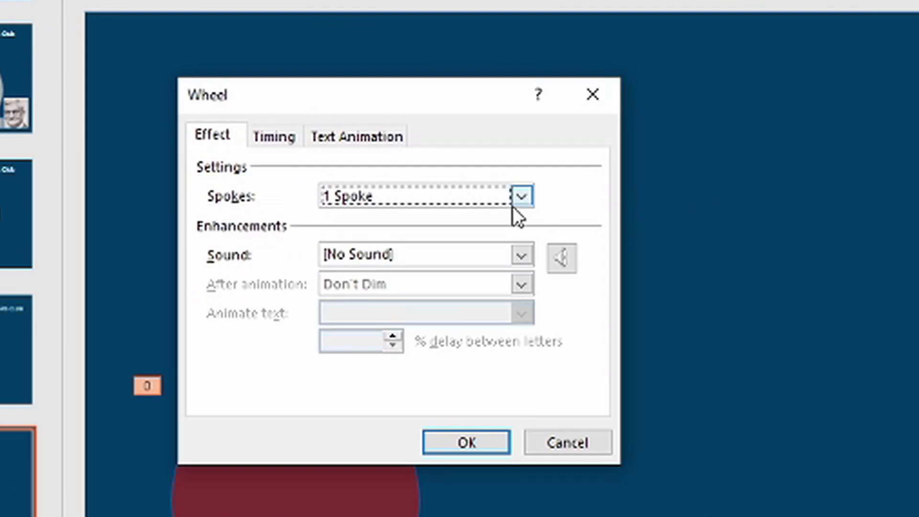
{"action": "left_click", "coordinate": [273, 137]}
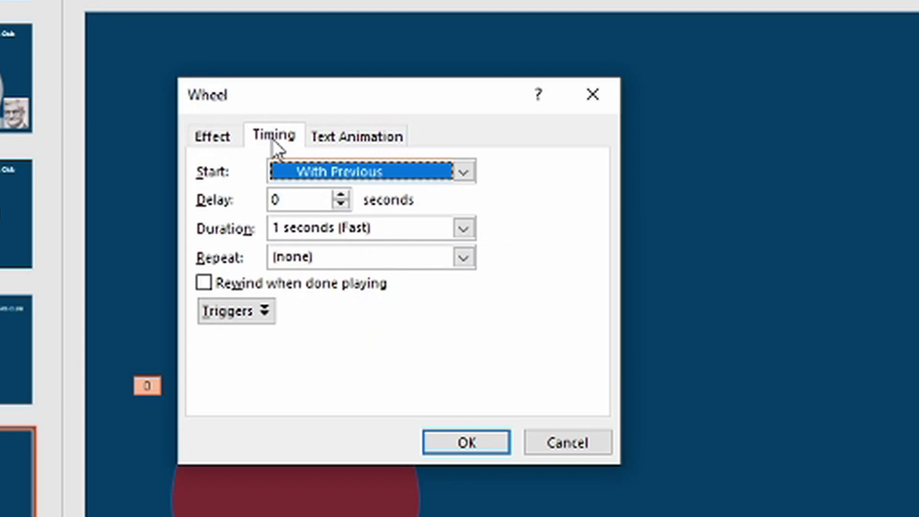
{"action": "left_click", "coordinate": [464, 258]}
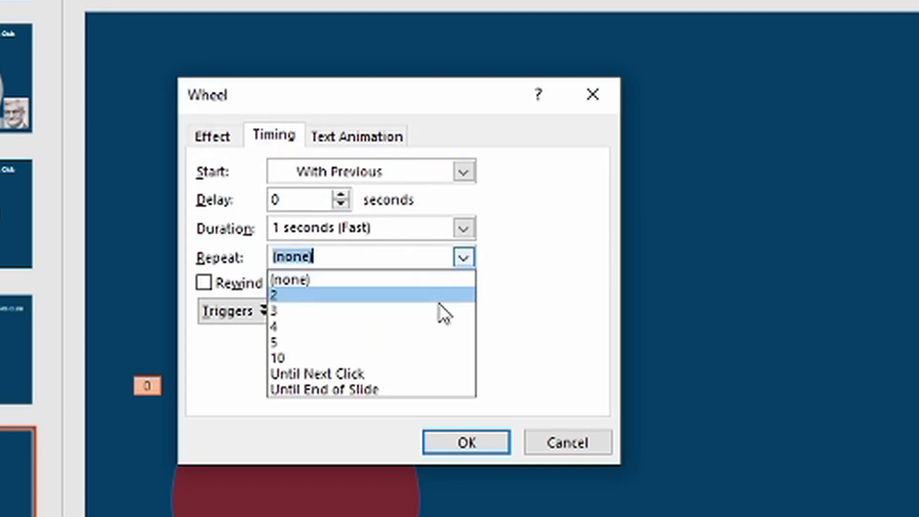
{"action": "left_click", "coordinate": [388, 391]}
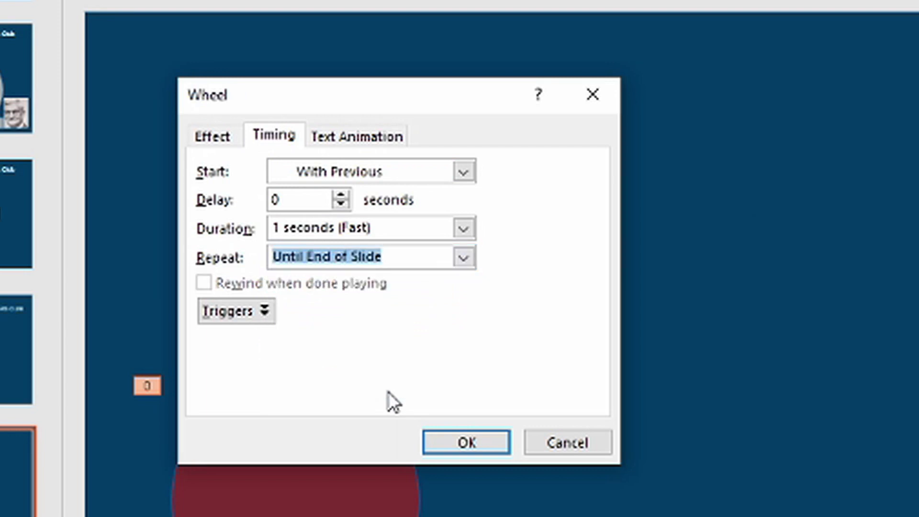
{"action": "left_click", "coordinate": [458, 448]}
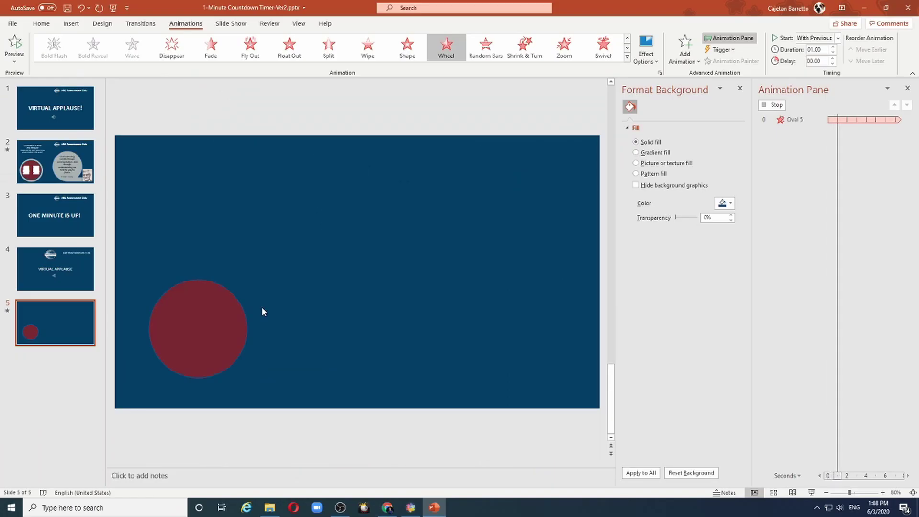
{"action": "left_click", "coordinate": [810, 492]}
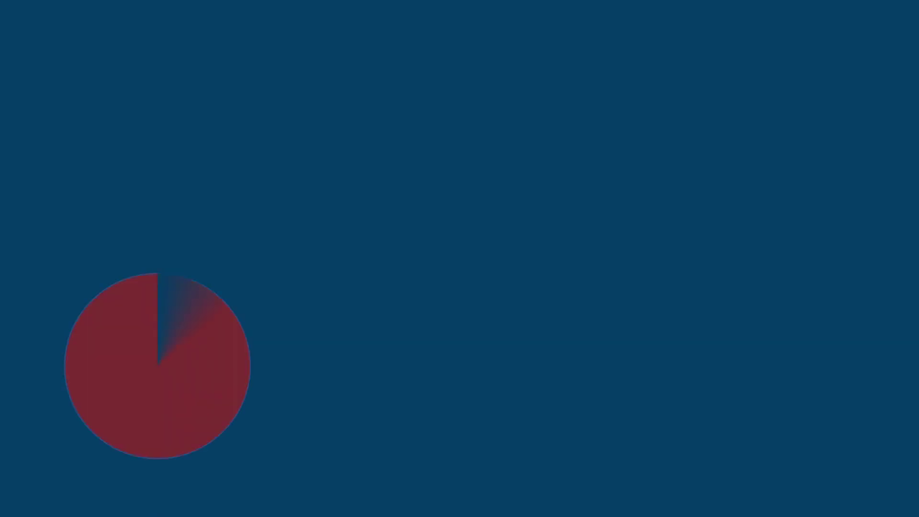
{"action": "key", "text": "Escape"}
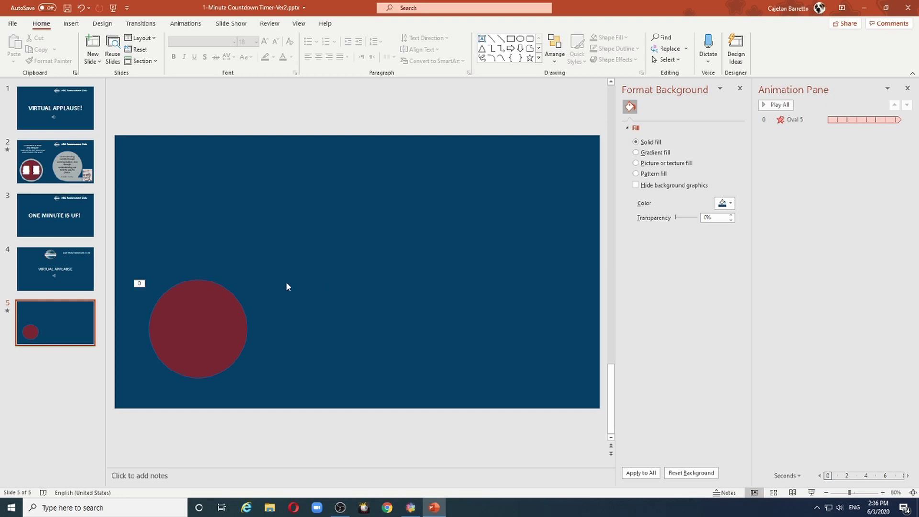
Draw a second, larger circle and drag it over the red circle at the lower left.
{"action": "left_click", "coordinate": [72, 24]}
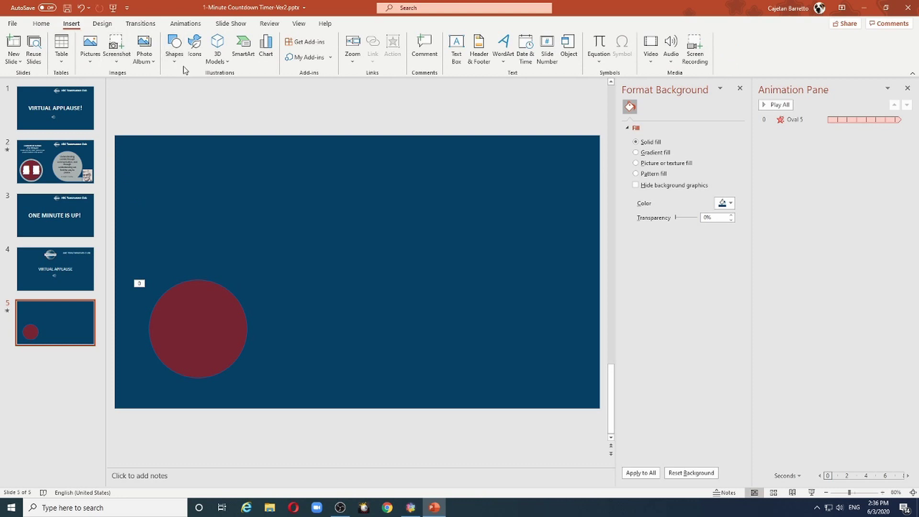
{"action": "left_click", "coordinate": [174, 52]}
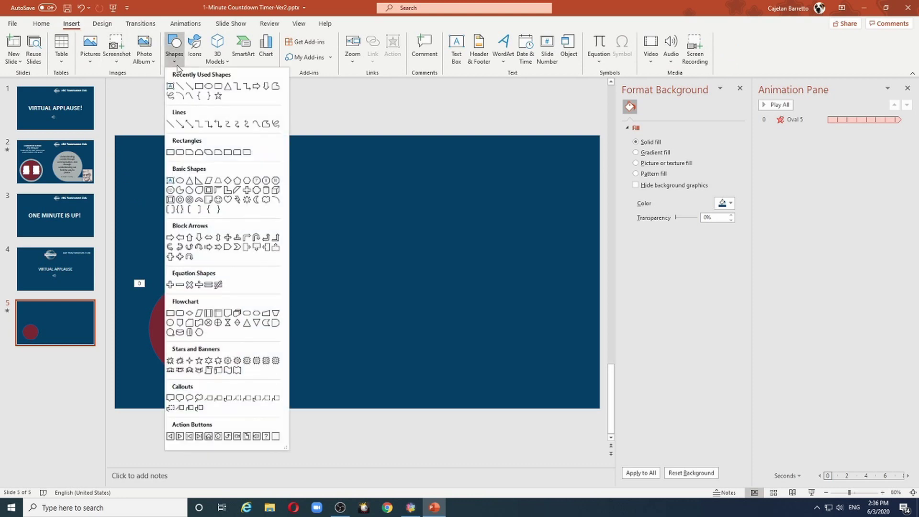
{"action": "left_click", "coordinate": [209, 87]}
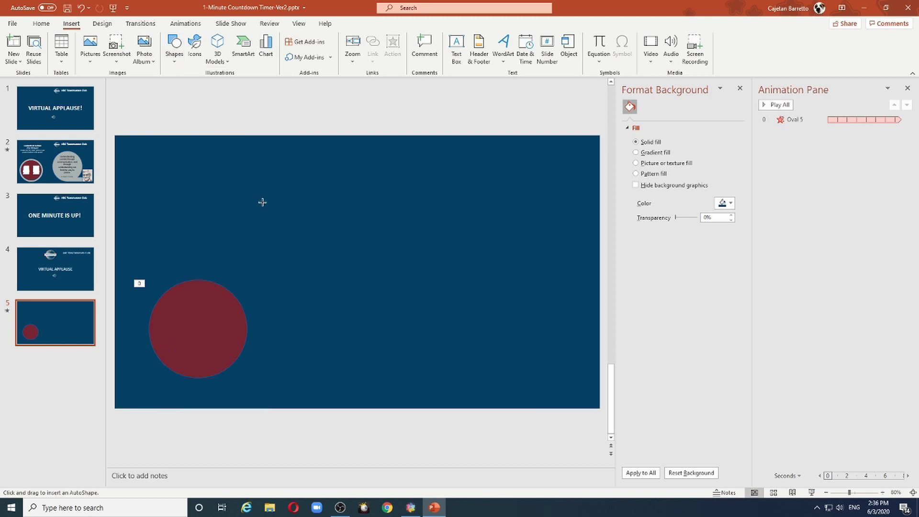
{"action": "left_click_drag", "start_coordinate": [259, 204], "coordinate": [378, 331]}
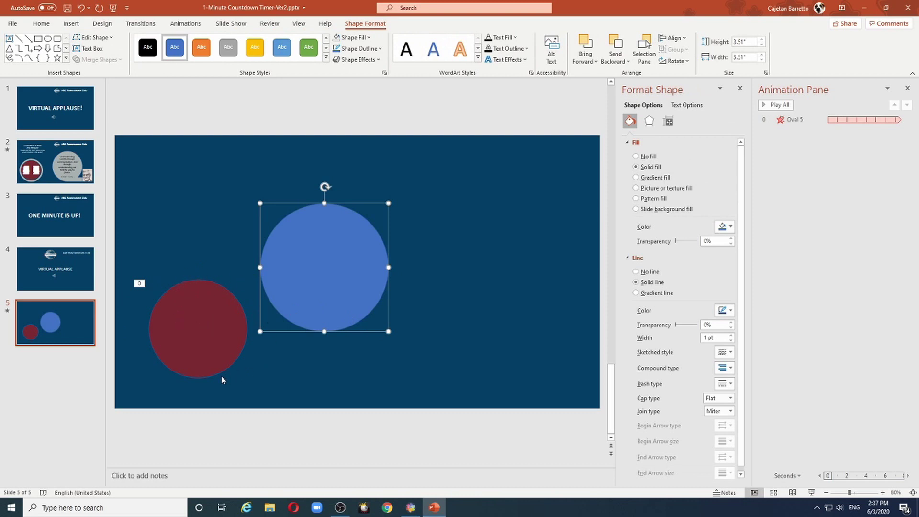
{"action": "left_click_drag", "start_coordinate": [325, 270], "coordinate": [207, 332]}
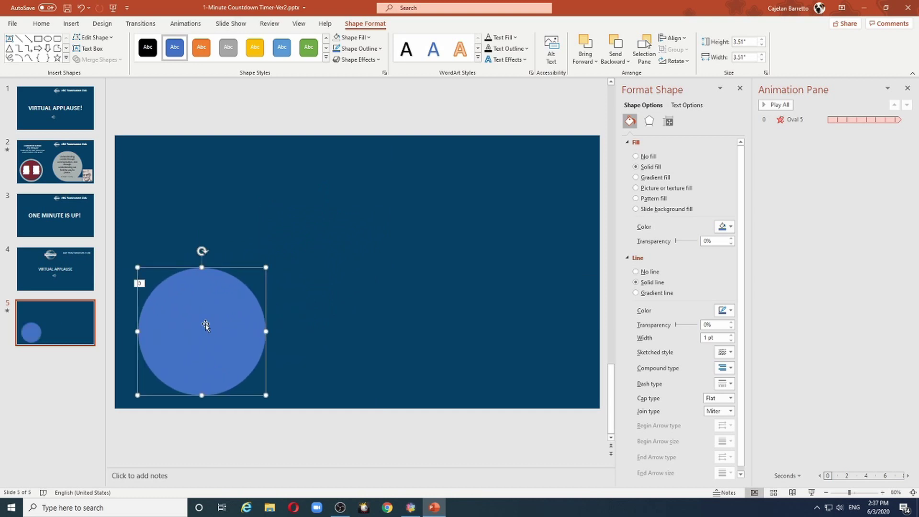
{"action": "right_click", "coordinate": [217, 287]}
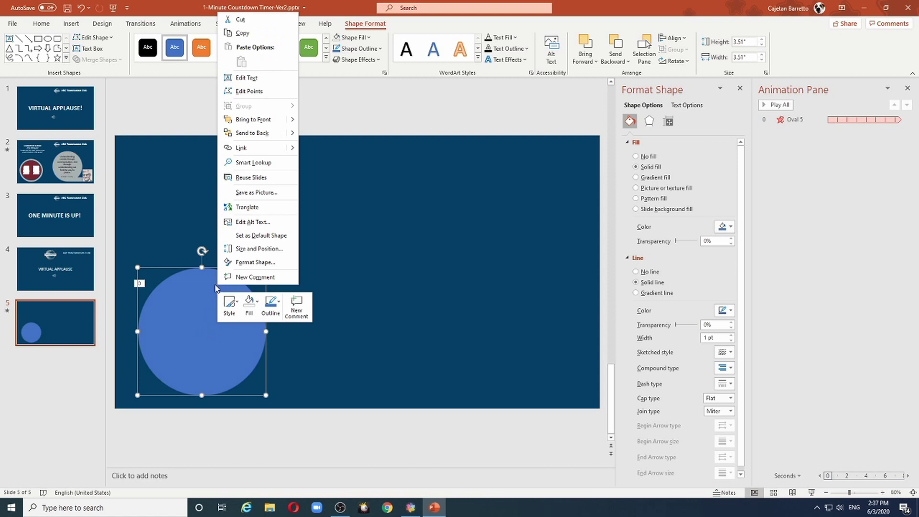
Send the blue circle to the back, shrink it slightly and set its fill to No Fill.
{"action": "left_click", "coordinate": [259, 133]}
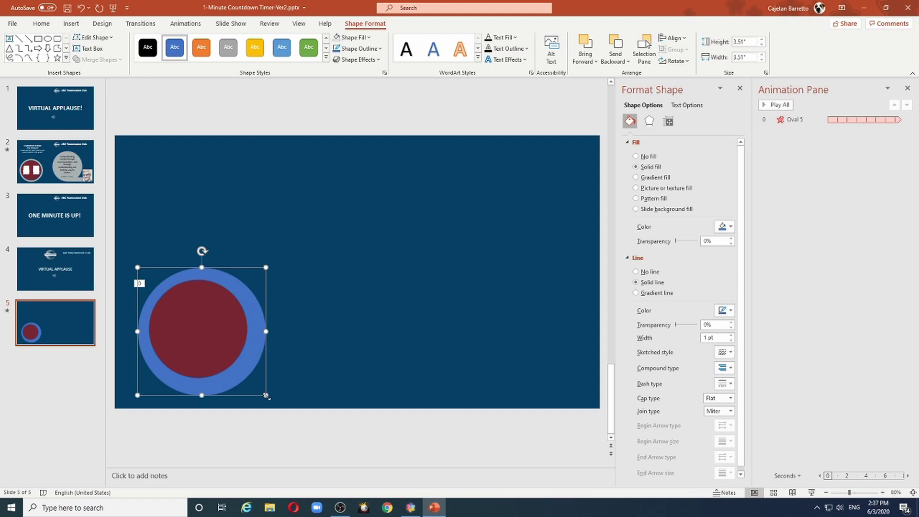
{"action": "left_click_drag", "start_coordinate": [266, 395], "coordinate": [257, 389]}
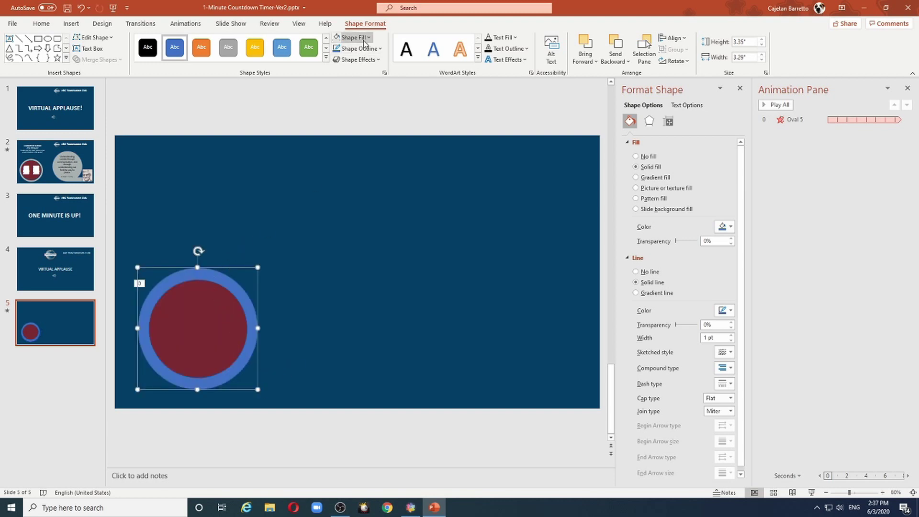
{"action": "left_click", "coordinate": [369, 38]}
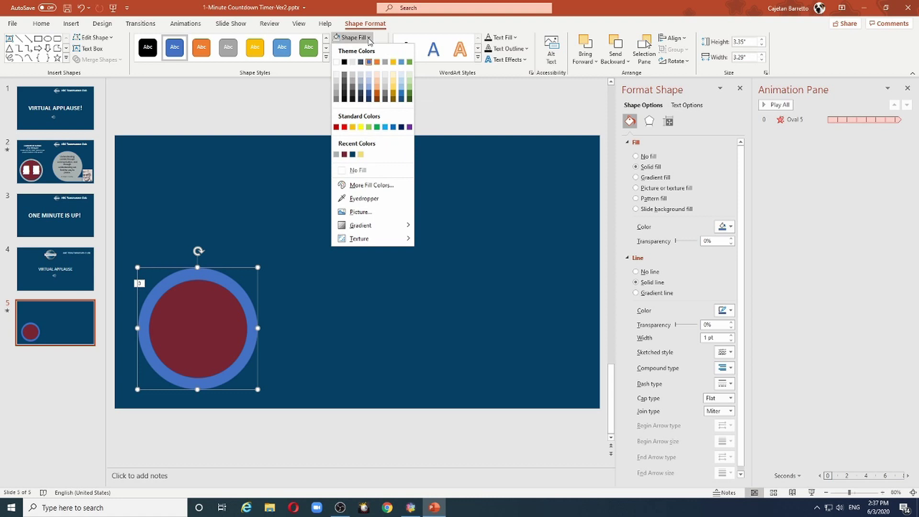
{"action": "left_click", "coordinate": [367, 174]}
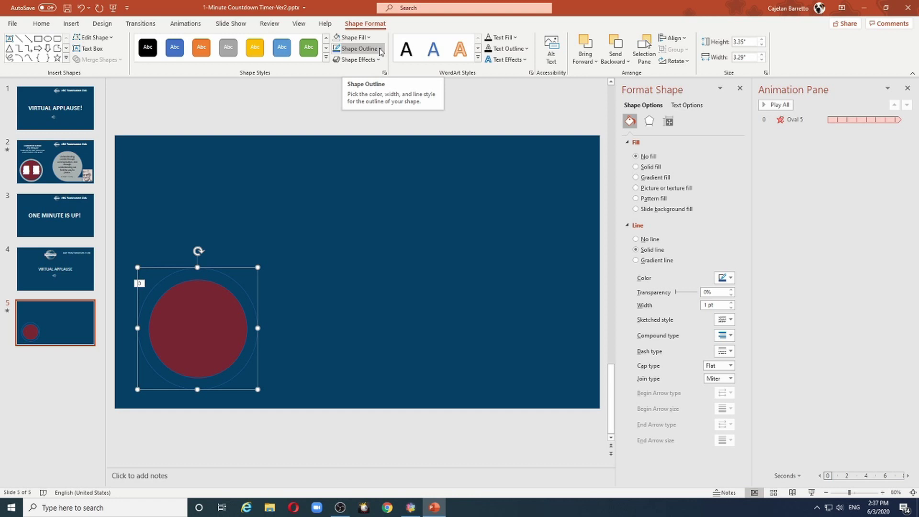
Give the circle's outline a custom light grey colour with hex value #A9B2.
{"action": "left_click", "coordinate": [380, 50]}
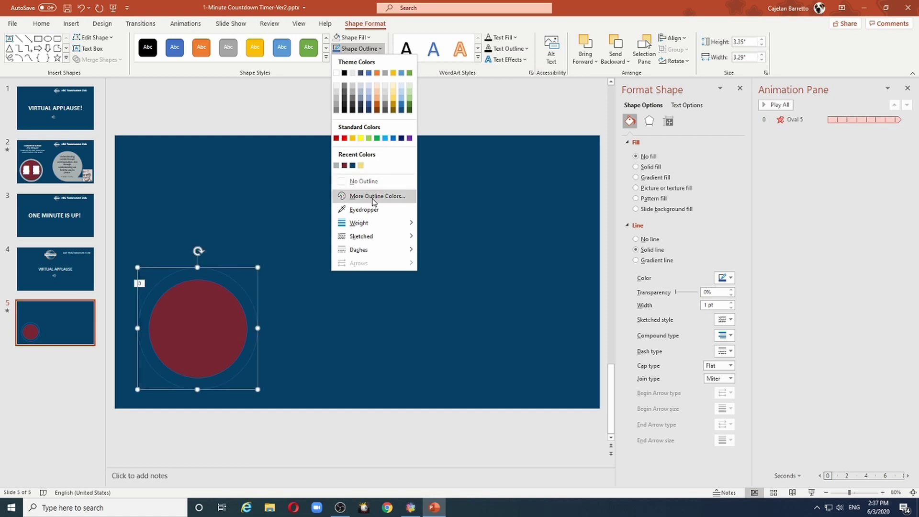
{"action": "left_click", "coordinate": [374, 196]}
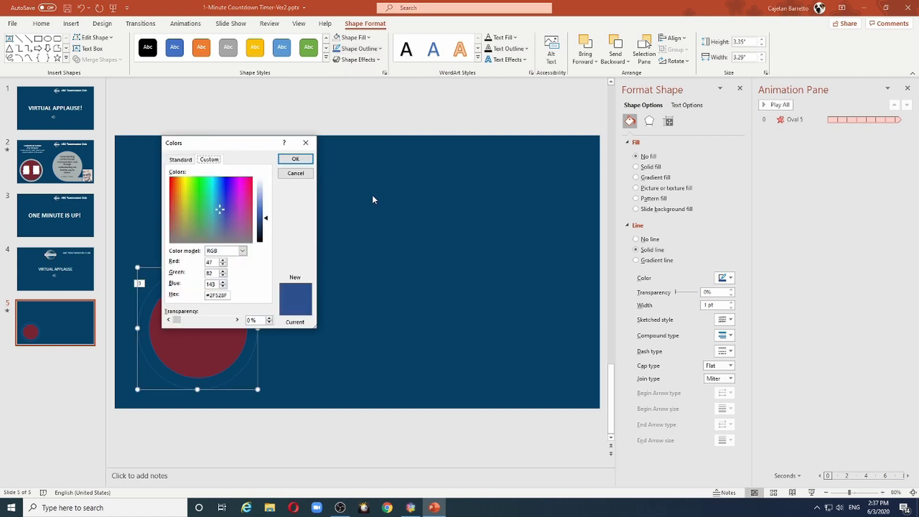
{"action": "double_click", "coordinate": [211, 295]}
{"action": "type", "text": "#A9B2B1"}
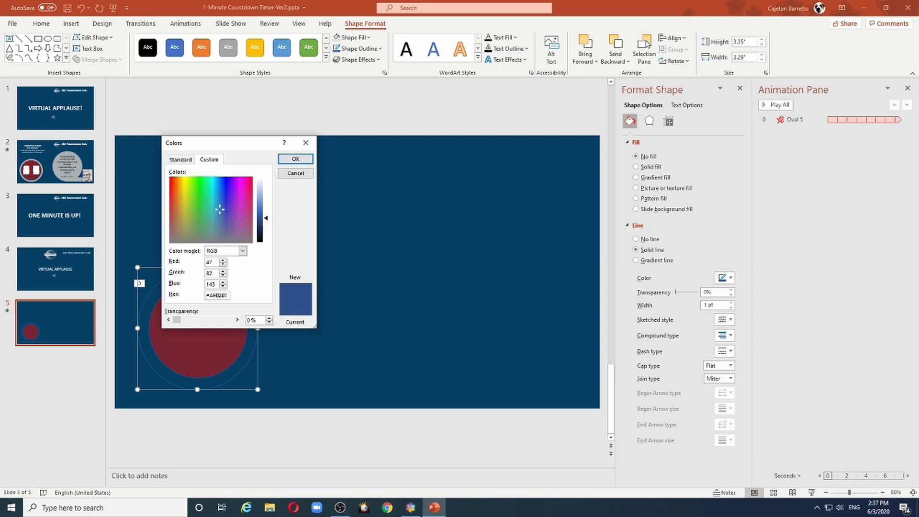
{"action": "left_click", "coordinate": [301, 163]}
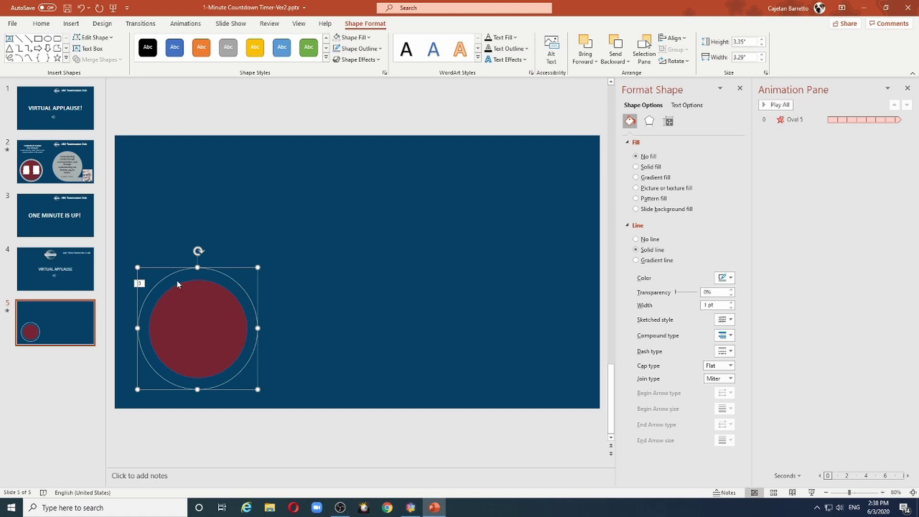
Set the ring's outline width to 20 pt.
{"action": "left_click", "coordinate": [381, 49]}
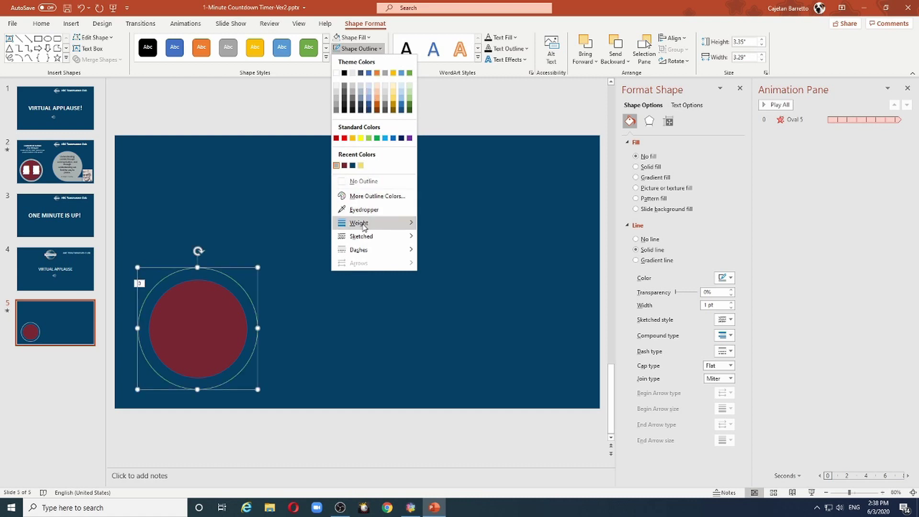
{"action": "mouse_move", "coordinate": [364, 227]}
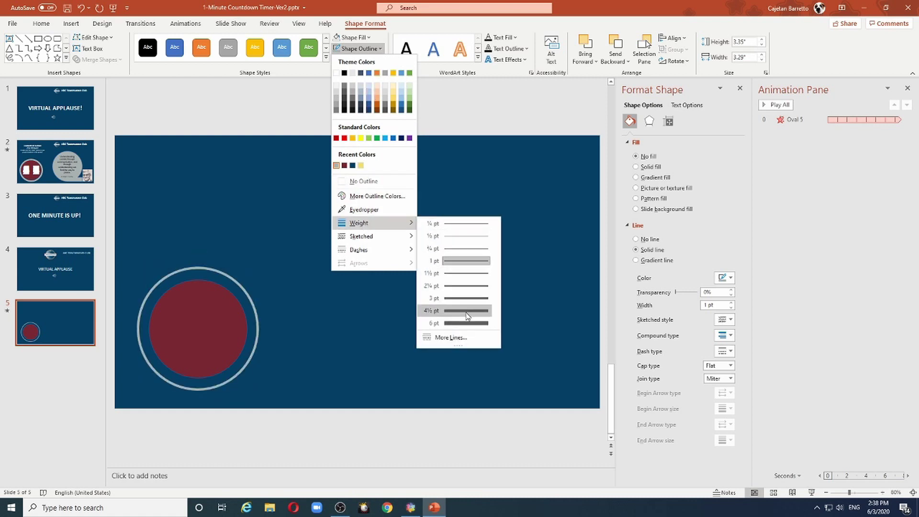
{"action": "left_click", "coordinate": [458, 341]}
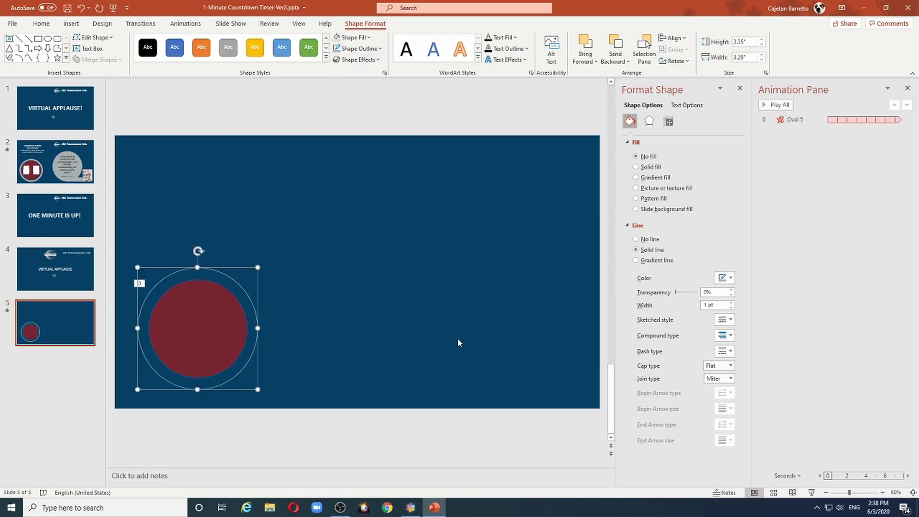
{"action": "left_click_drag", "start_coordinate": [708, 305], "coordinate": [692, 308]}
{"action": "type", "text": "20"}
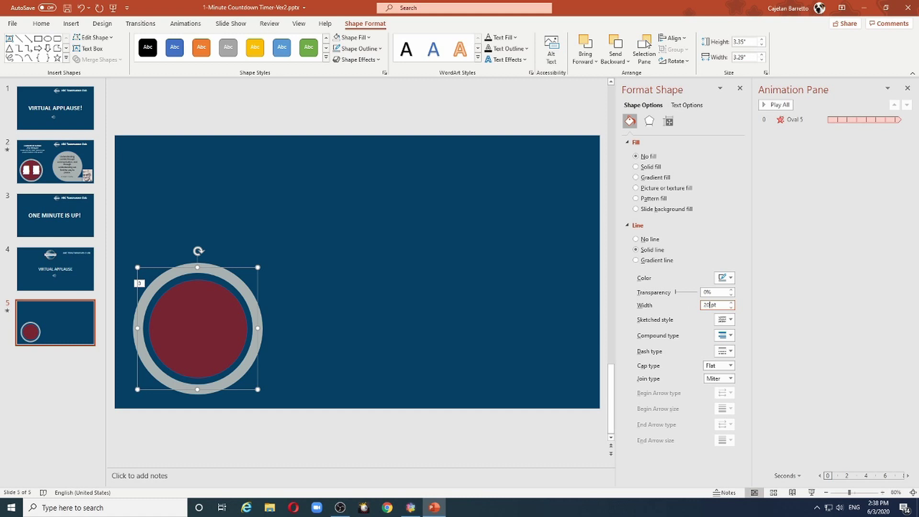
{"action": "left_click", "coordinate": [404, 364]}
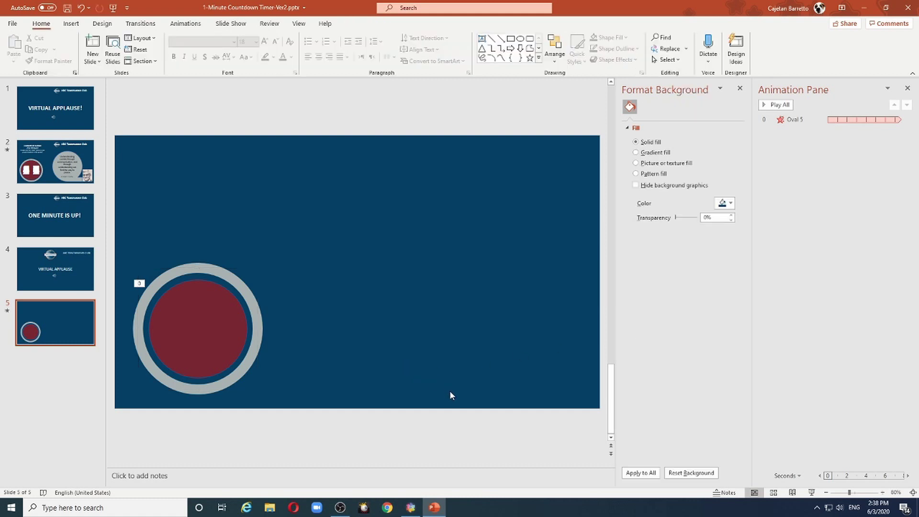
Resize and nudge the ring so it is centred snugly around the red circle.
{"action": "left_click", "coordinate": [258, 326]}
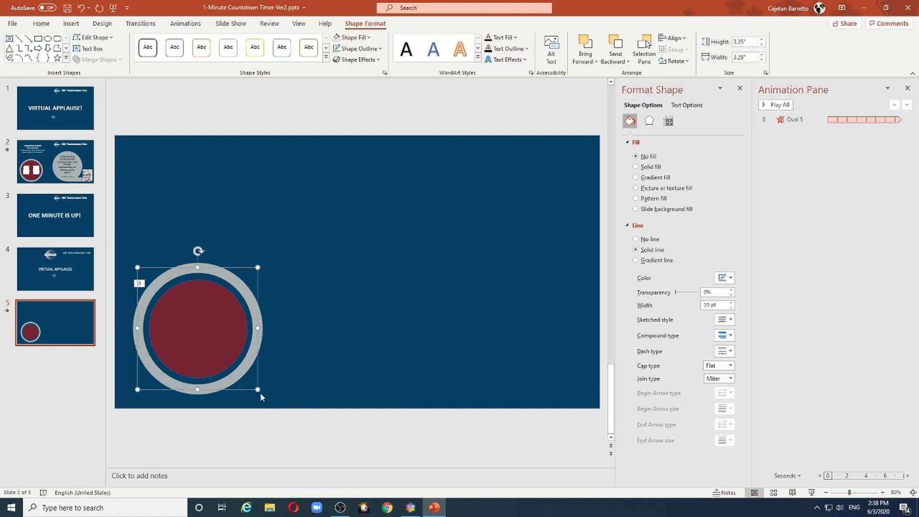
{"action": "left_click_drag", "start_coordinate": [257, 390], "coordinate": [254, 381]}
{"action": "left_click_drag", "start_coordinate": [244, 292], "coordinate": [244, 295]}
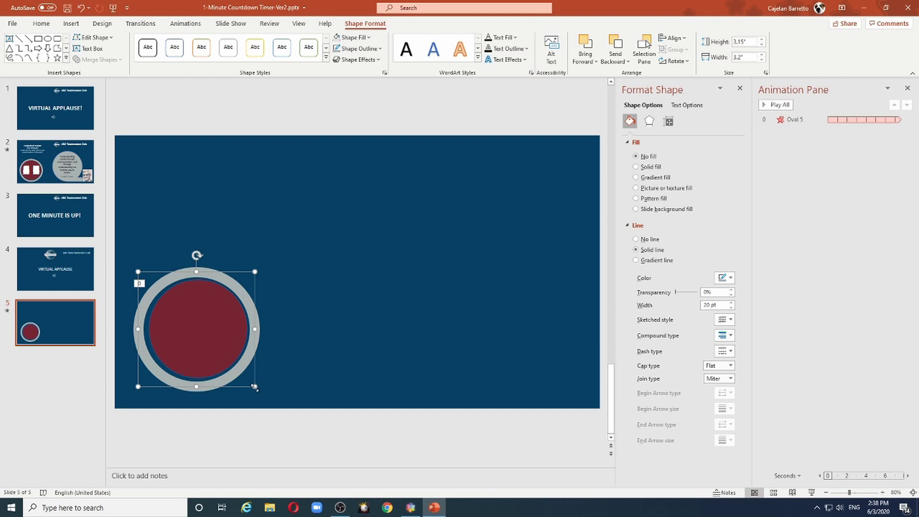
{"action": "left_click", "coordinate": [348, 316]}
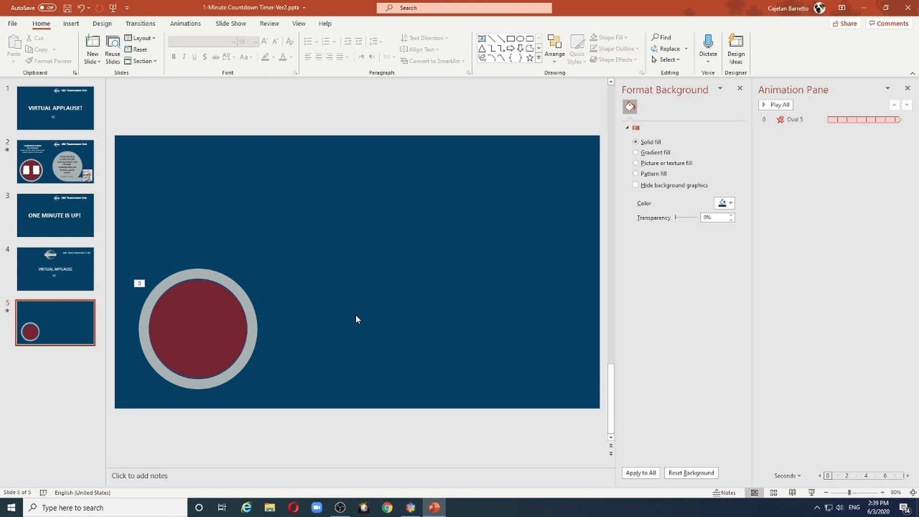
{"action": "left_click", "coordinate": [73, 25]}
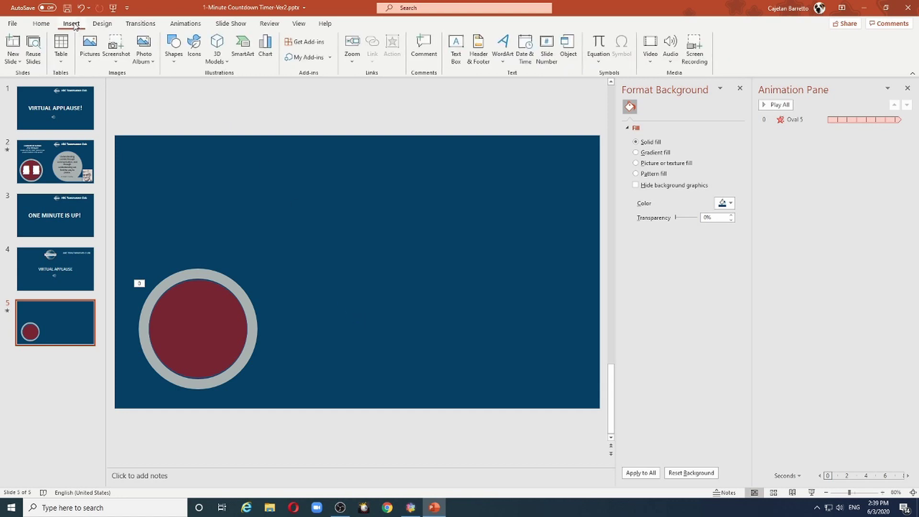
Add a text box near the top centre reading 60, coloured grey at 180 pt.
{"action": "left_click", "coordinate": [455, 48]}
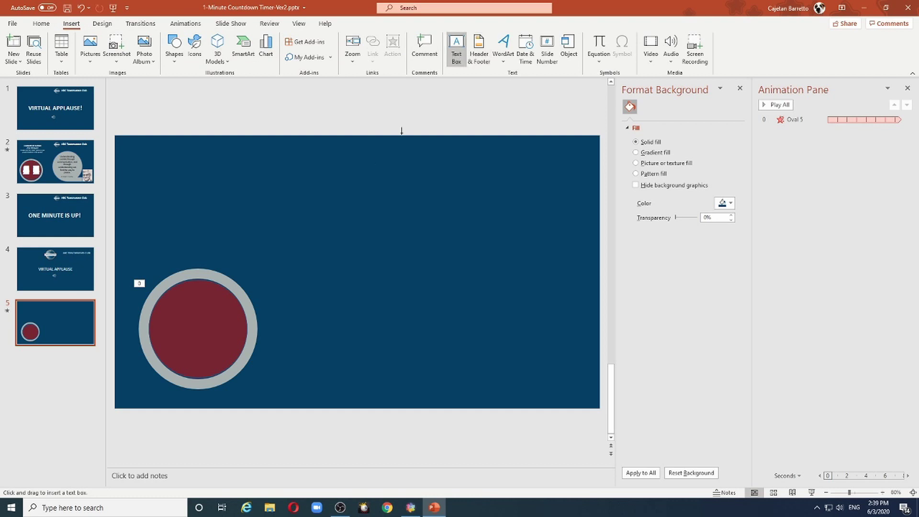
{"action": "left_click_drag", "start_coordinate": [394, 239], "coordinate": [421, 281]}
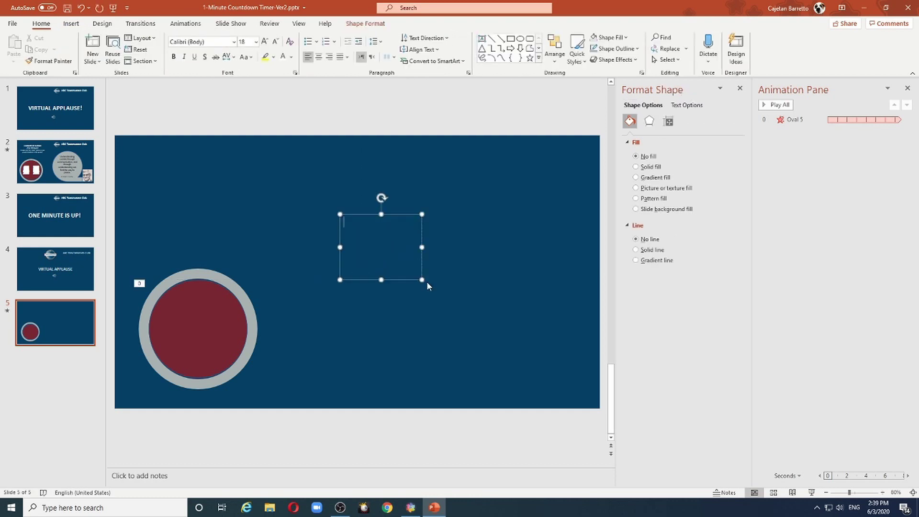
{"action": "type", "text": "60"}
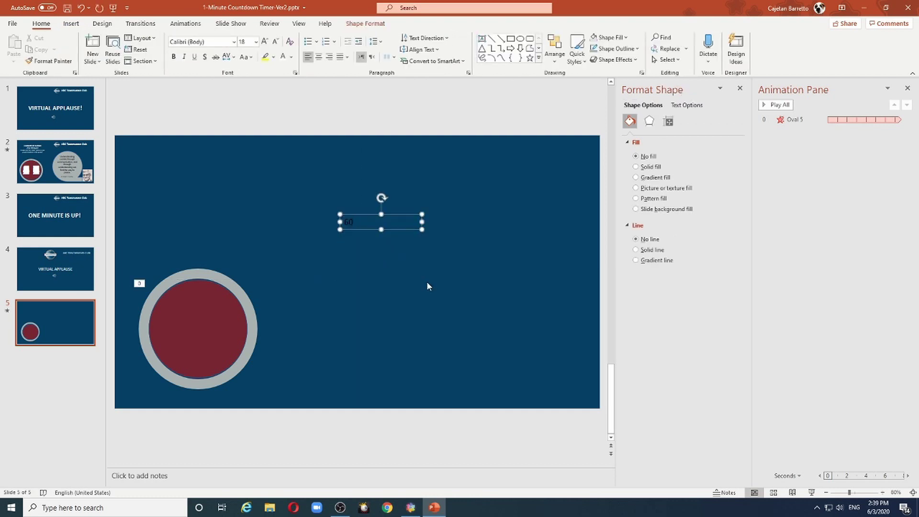
{"action": "key", "text": "ctrl+a"}
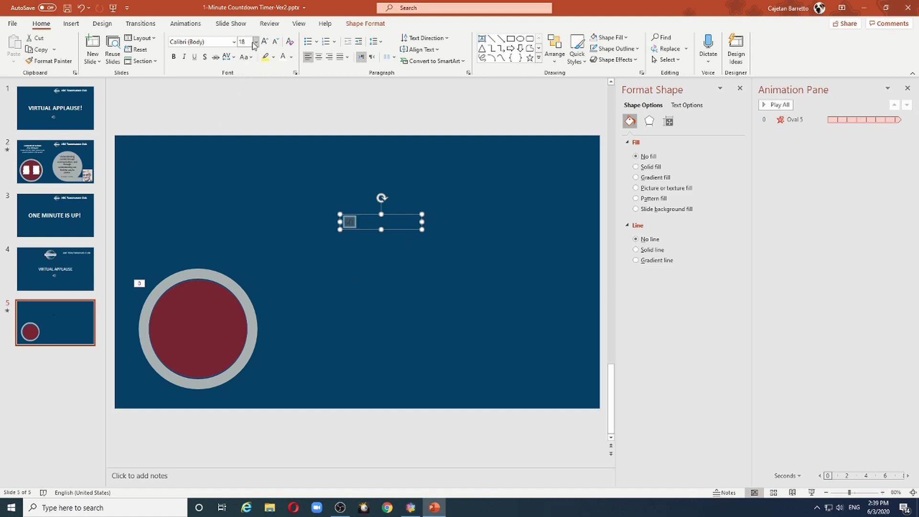
{"action": "left_click", "coordinate": [291, 57]}
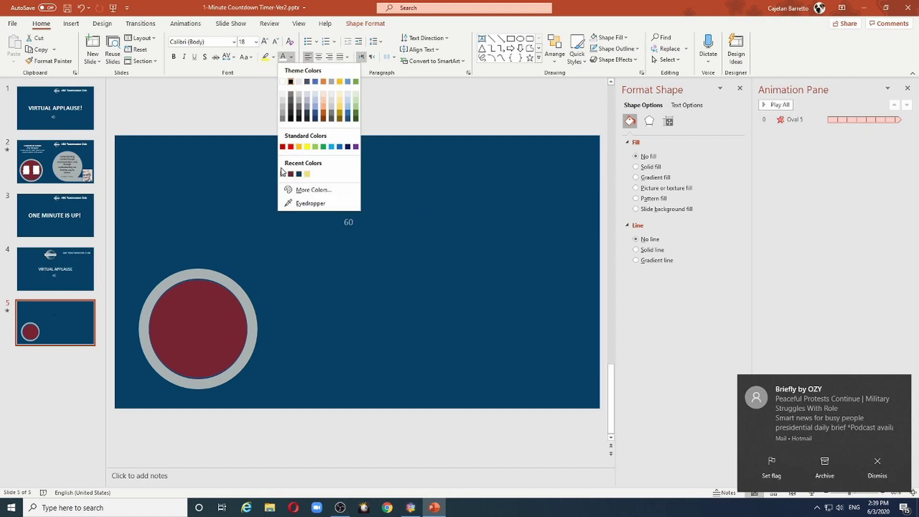
{"action": "left_click", "coordinate": [283, 175]}
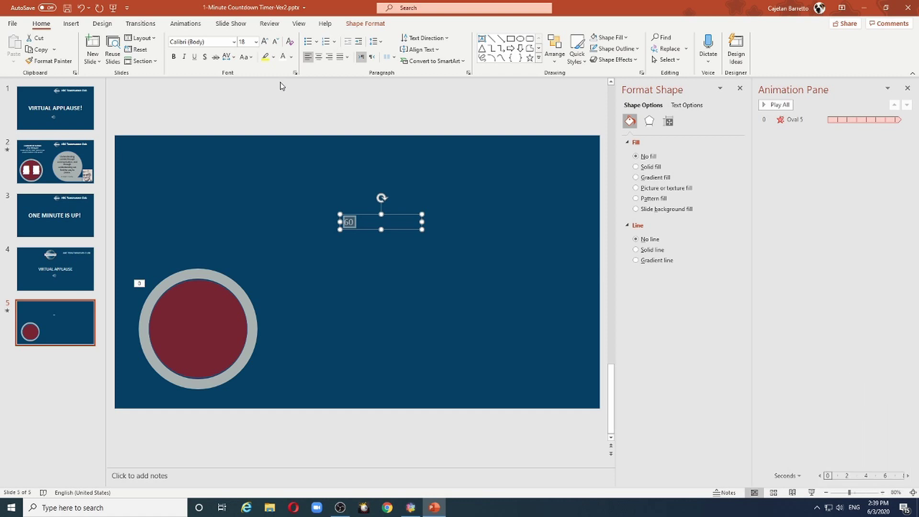
{"action": "left_click", "coordinate": [248, 41]}
{"action": "type", "text": "180"}
{"action": "key", "text": "Return"}
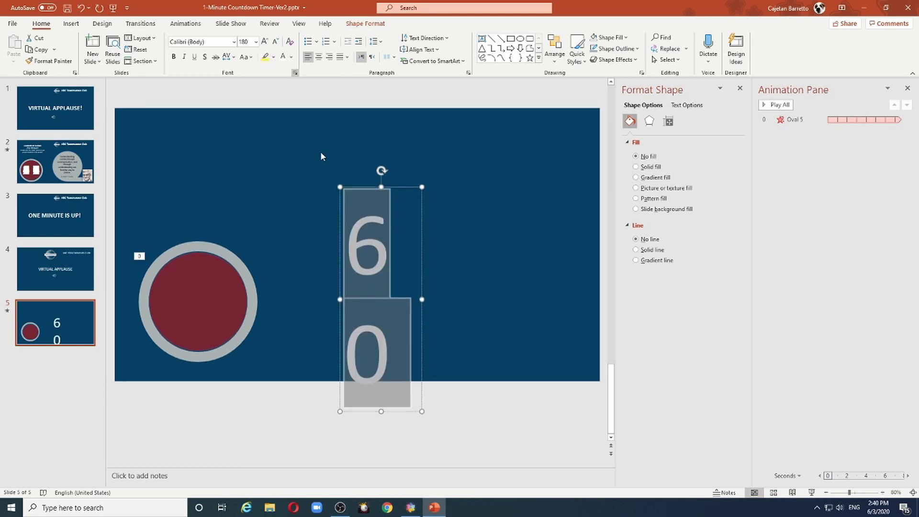
Widen the 60 box to one line, make it bold, then narrow it and move it left.
{"action": "left_click_drag", "start_coordinate": [421, 411], "coordinate": [455, 298]}
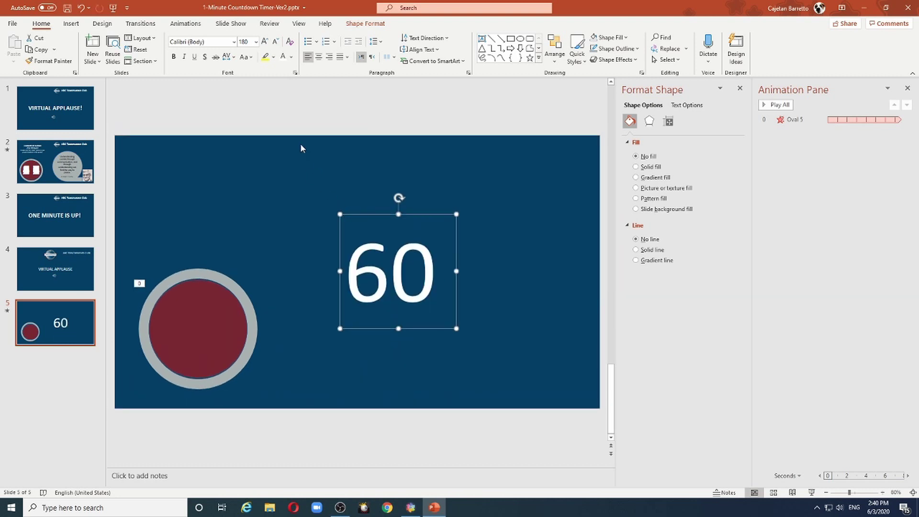
{"action": "left_click", "coordinate": [174, 57]}
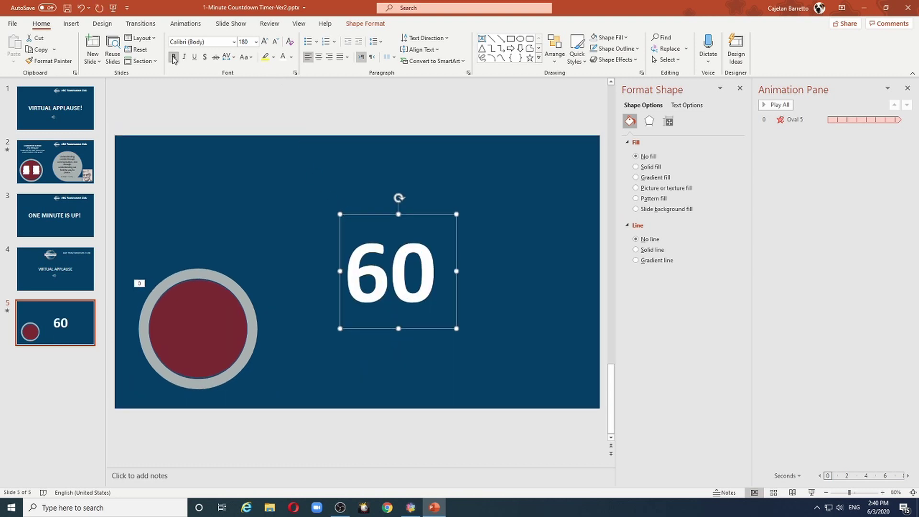
{"action": "left_click_drag", "start_coordinate": [455, 213], "coordinate": [449, 221]}
{"action": "left_click_drag", "start_coordinate": [386, 224], "coordinate": [334, 206]}
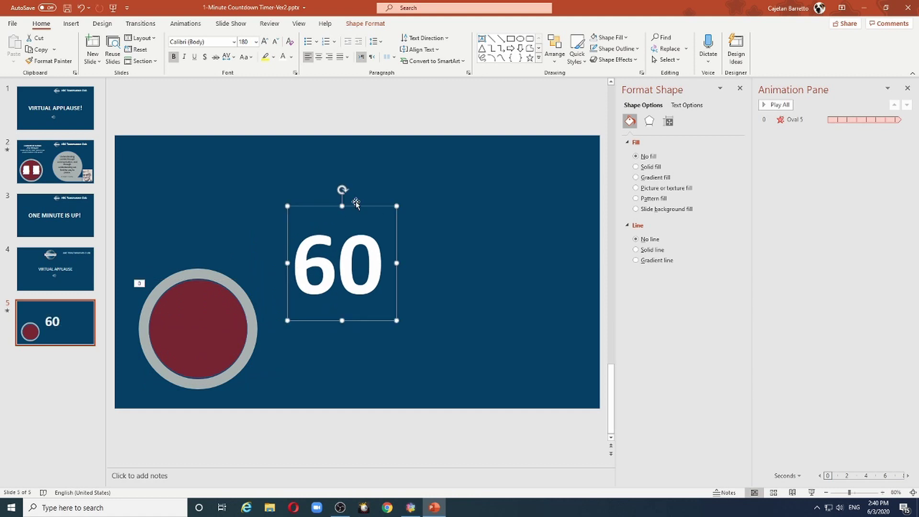
Reduce the 60 to 150 pt and reposition it above the ringed red circle.
{"action": "left_click", "coordinate": [244, 41]}
{"action": "type", "text": "150"}
{"action": "key", "text": "Return"}
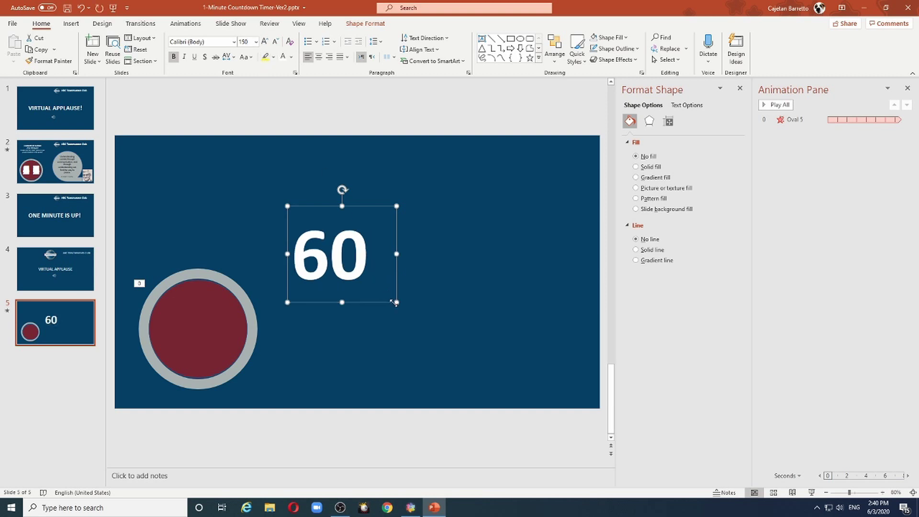
{"action": "left_click", "coordinate": [391, 301]}
{"action": "left_click_drag", "start_coordinate": [324, 207], "coordinate": [239, 148]}
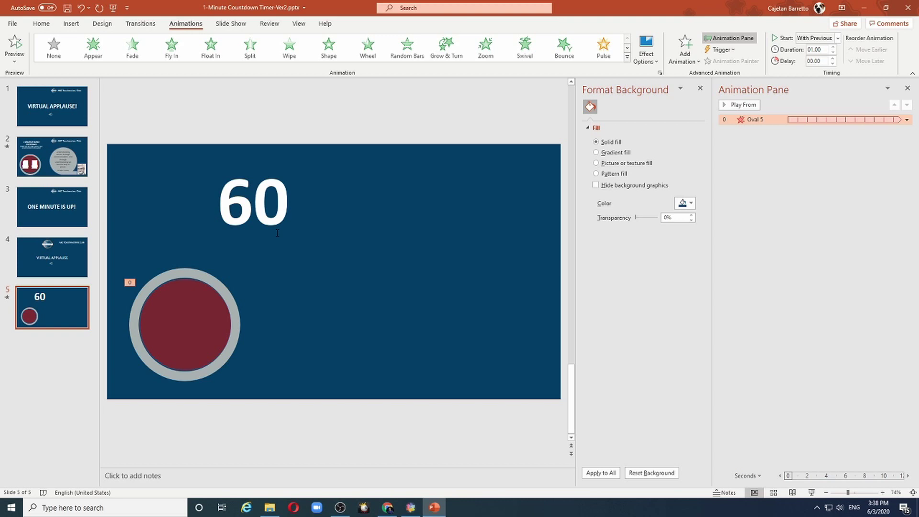
Give the 60 text box an Appear entrance animation starting With Previous.
{"action": "left_click", "coordinate": [257, 201]}
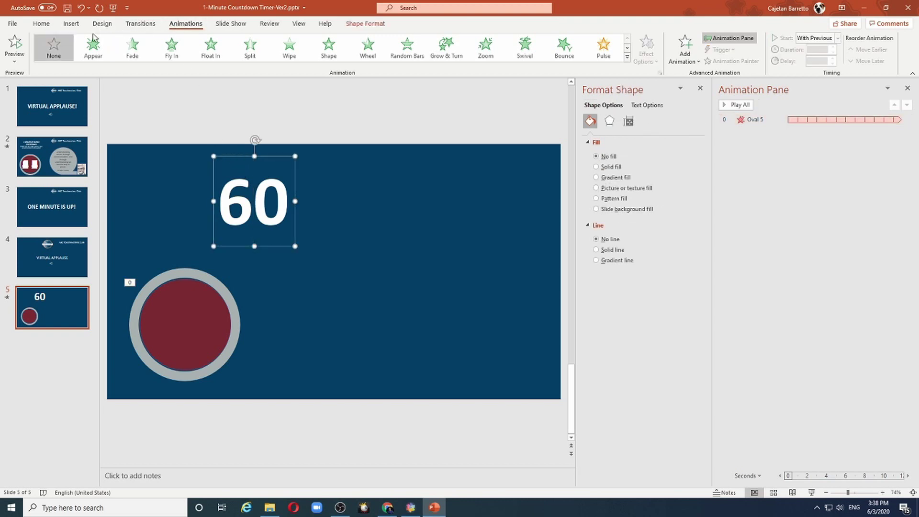
{"action": "left_click", "coordinate": [92, 51]}
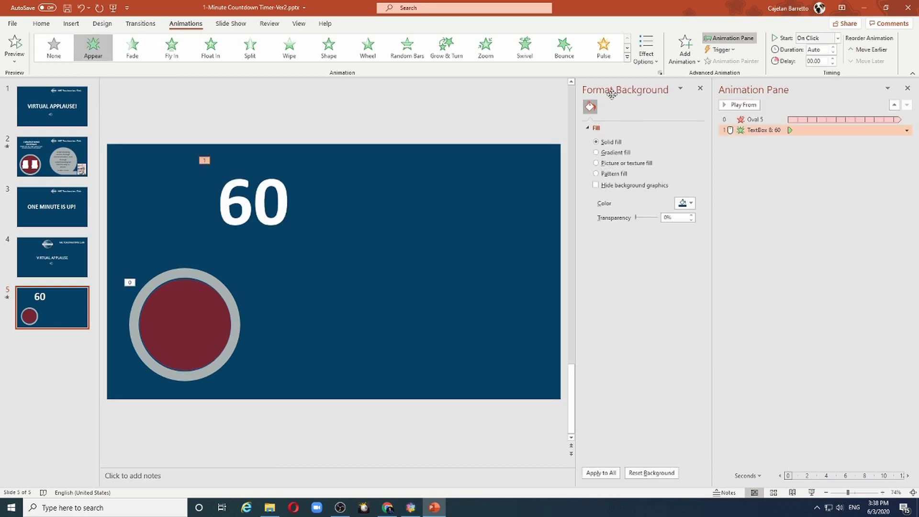
{"action": "left_click", "coordinate": [837, 39]}
{"action": "left_click", "coordinate": [820, 61]}
{"action": "left_click", "coordinate": [240, 197]}
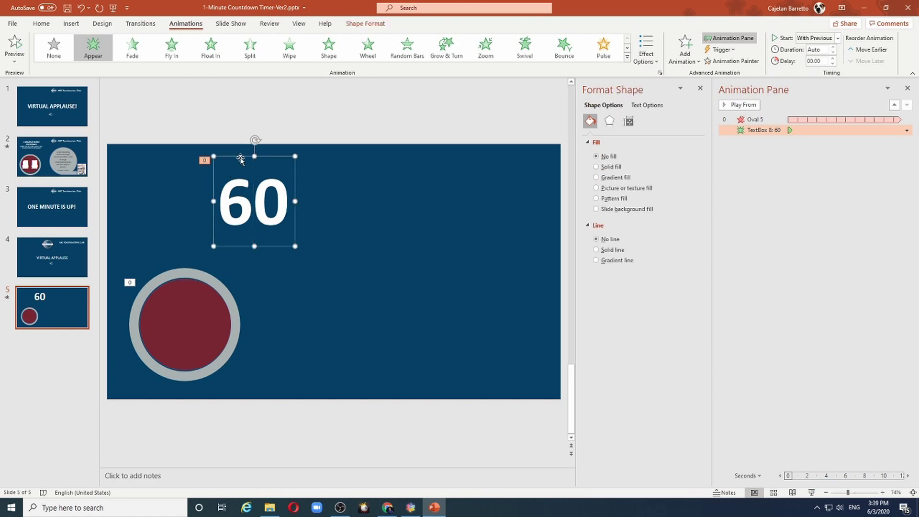
{"action": "left_click", "coordinate": [699, 63]}
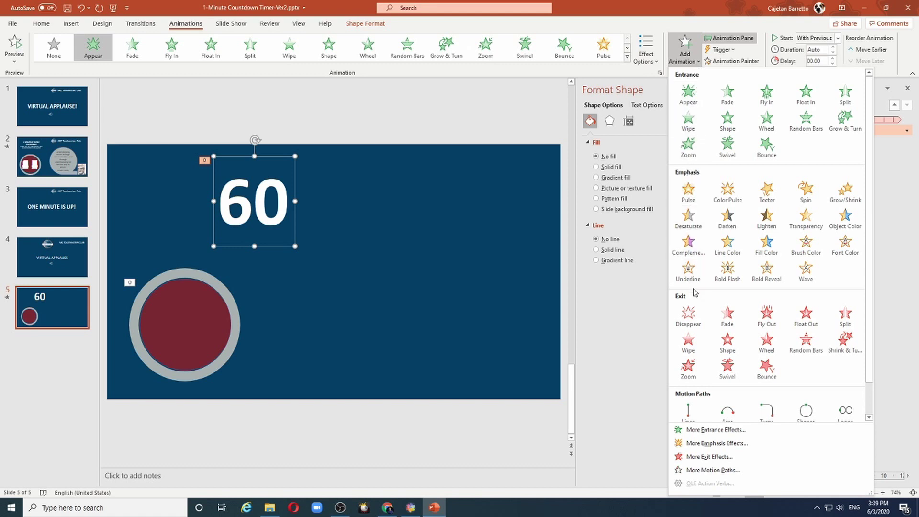
Add a Disappear exit to the 60 and delay it on the Animation Pane timeline.
{"action": "left_click", "coordinate": [688, 322]}
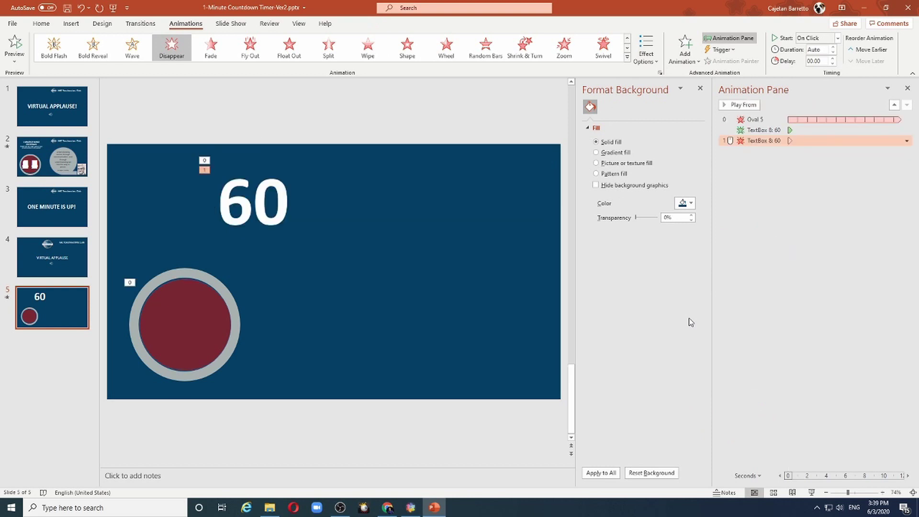
{"action": "left_click", "coordinate": [273, 211]}
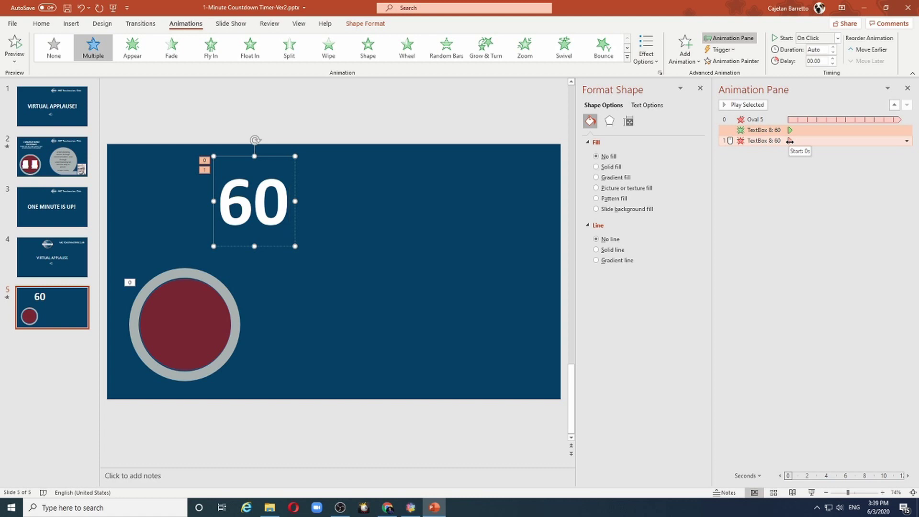
{"action": "left_click_drag", "start_coordinate": [790, 144], "coordinate": [798, 143]}
{"action": "left_click", "coordinate": [758, 136], "text": "shift"}
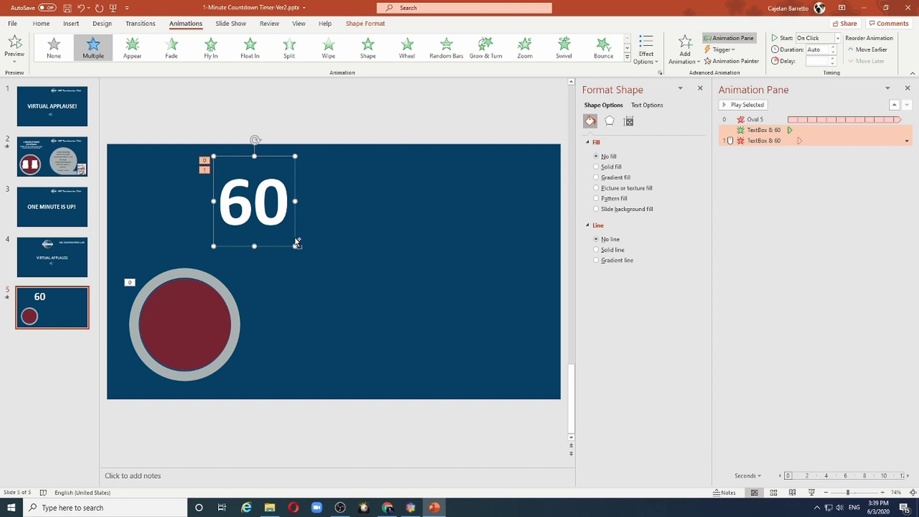
Duplicate the 60 box to its right and change the copy's text to 59.
{"action": "left_click_drag", "start_coordinate": [296, 234], "coordinate": [390, 230]}
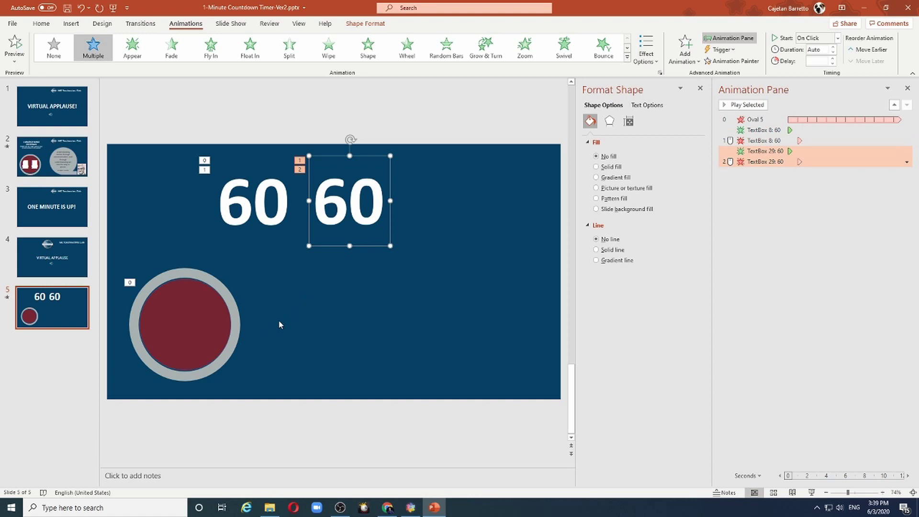
{"action": "double_click", "coordinate": [337, 209]}
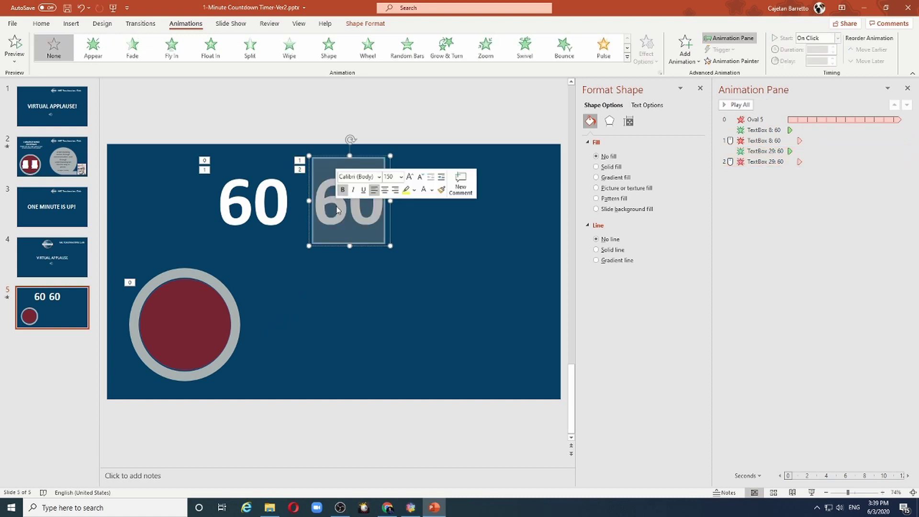
{"action": "type", "text": "59"}
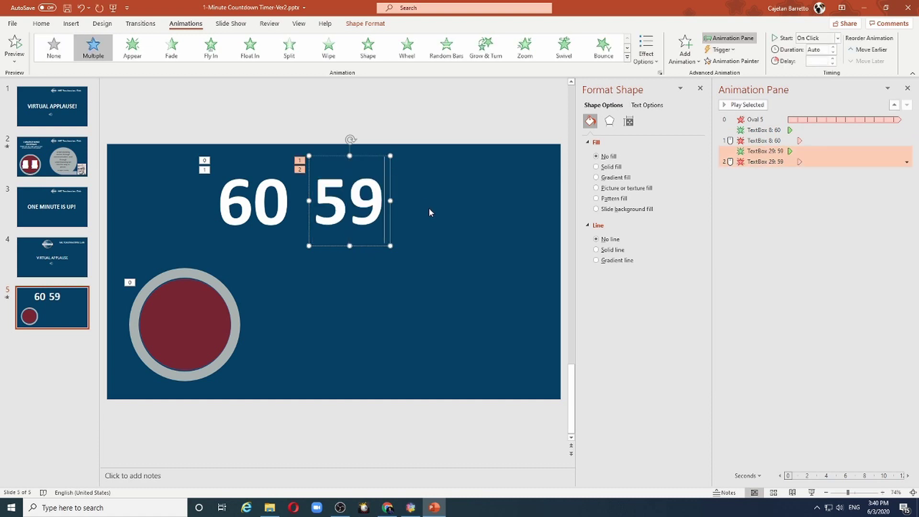
{"action": "left_click", "coordinate": [427, 209]}
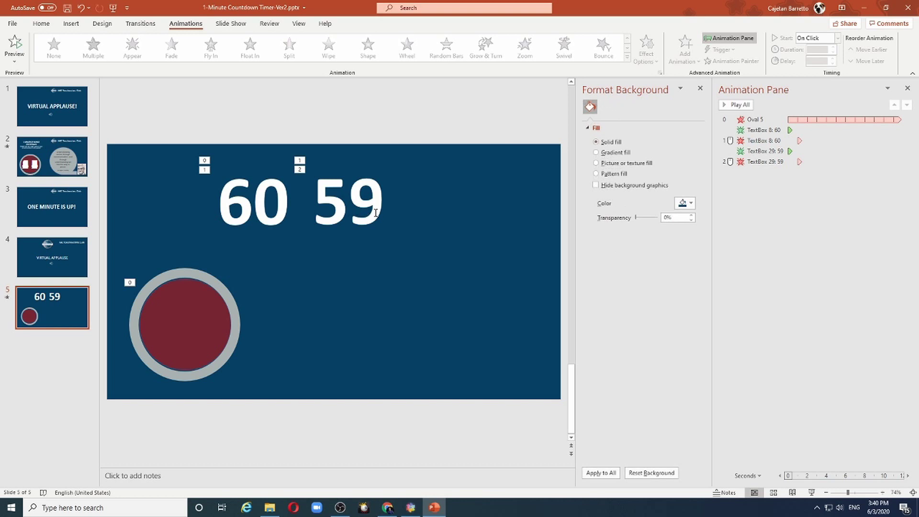
Delay the 59's entrance animation to start at 1.0 seconds.
{"action": "left_click", "coordinate": [375, 212]}
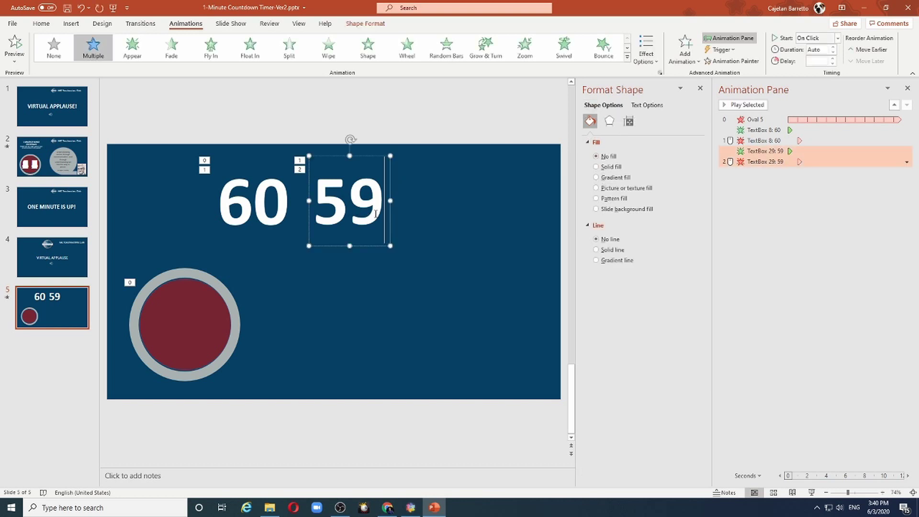
{"action": "left_click", "coordinate": [791, 151]}
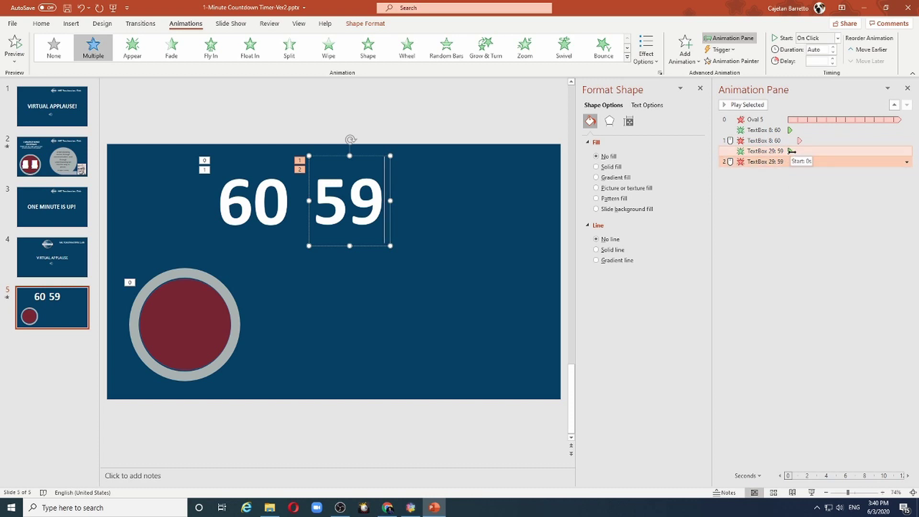
{"action": "left_click", "coordinate": [791, 151]}
{"action": "left_click_drag", "start_coordinate": [790, 154], "coordinate": [810, 161]}
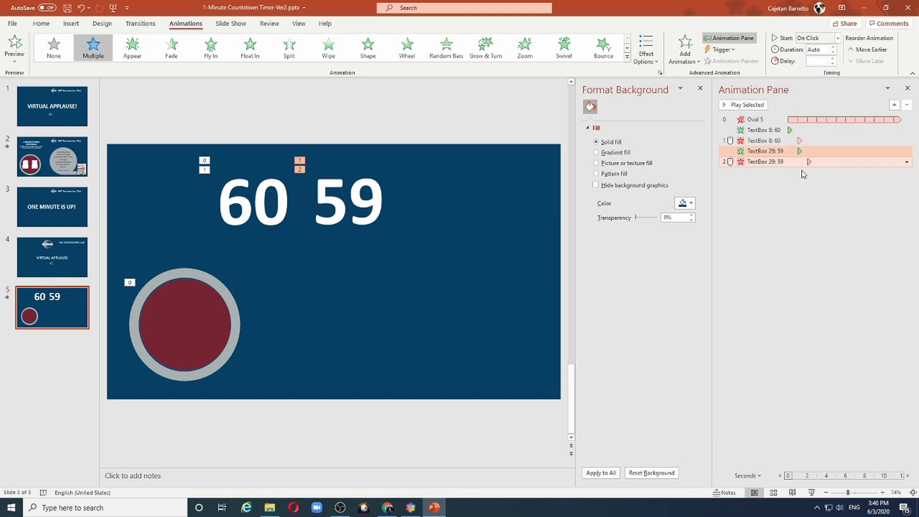
{"action": "left_click", "coordinate": [378, 202]}
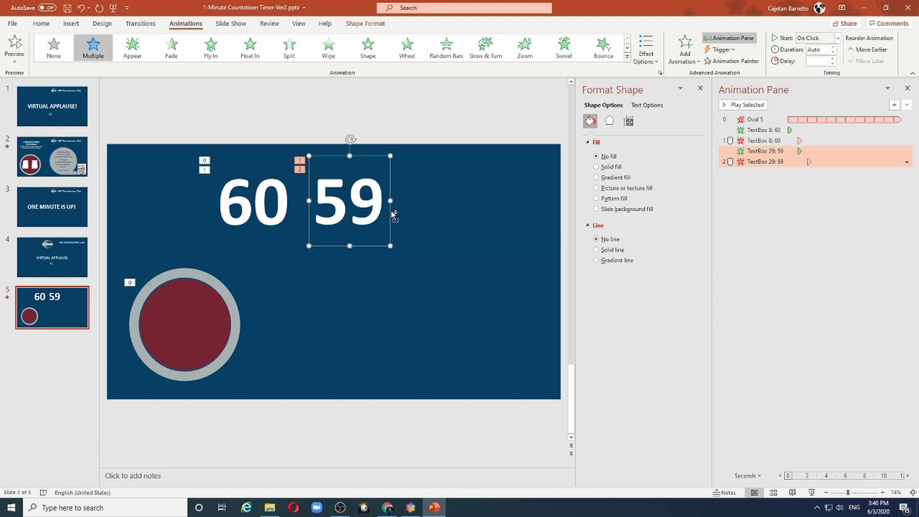
{"action": "left_click_drag", "start_coordinate": [393, 216], "coordinate": [487, 209]}
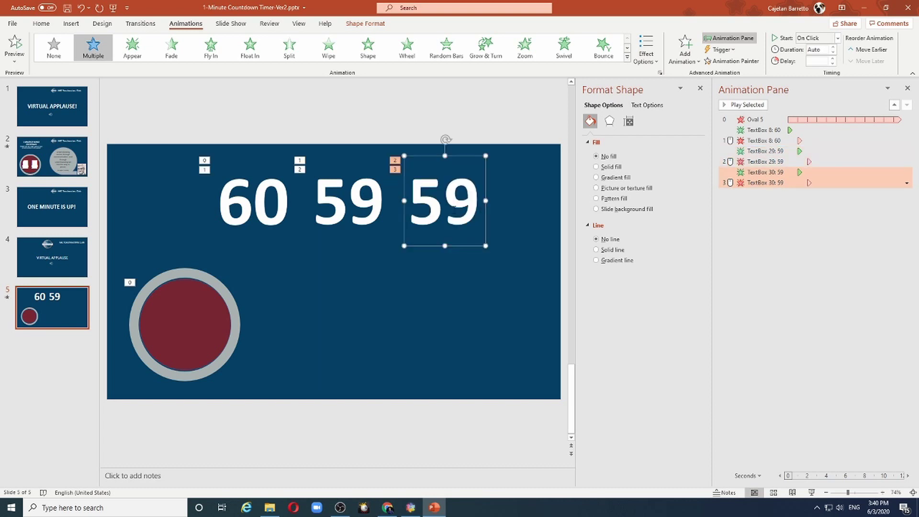
Change the new copy to 58 and delay its entrance to 2 seconds.
{"action": "double_click", "coordinate": [457, 194]}
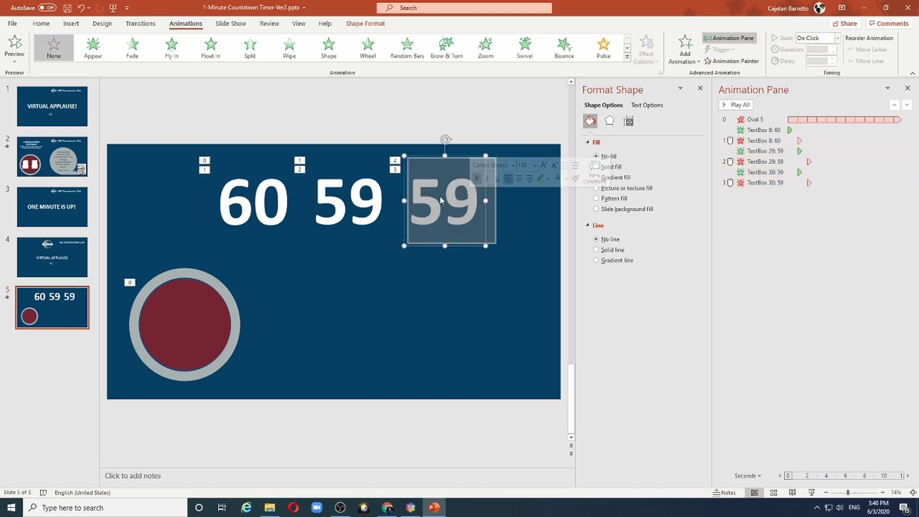
{"action": "type", "text": "58"}
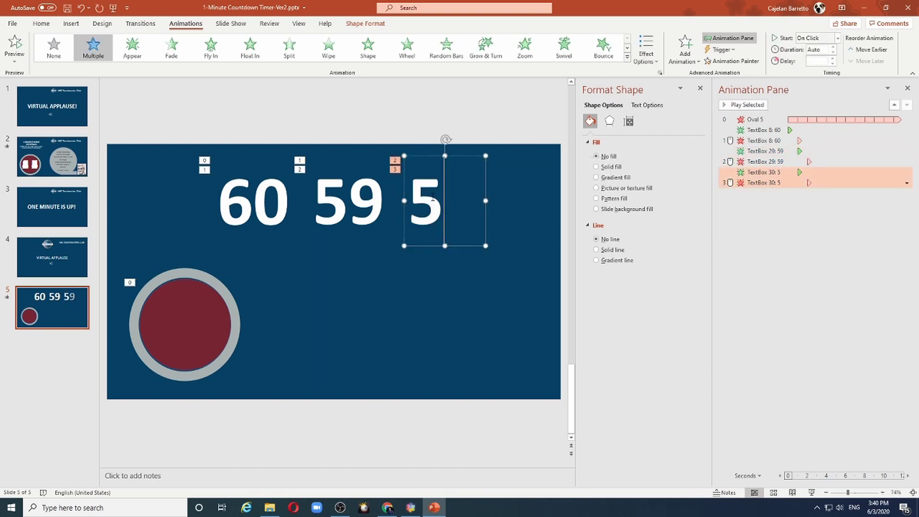
{"action": "left_click", "coordinate": [800, 172]}
{"action": "left_click_drag", "start_coordinate": [800, 172], "coordinate": [818, 183]}
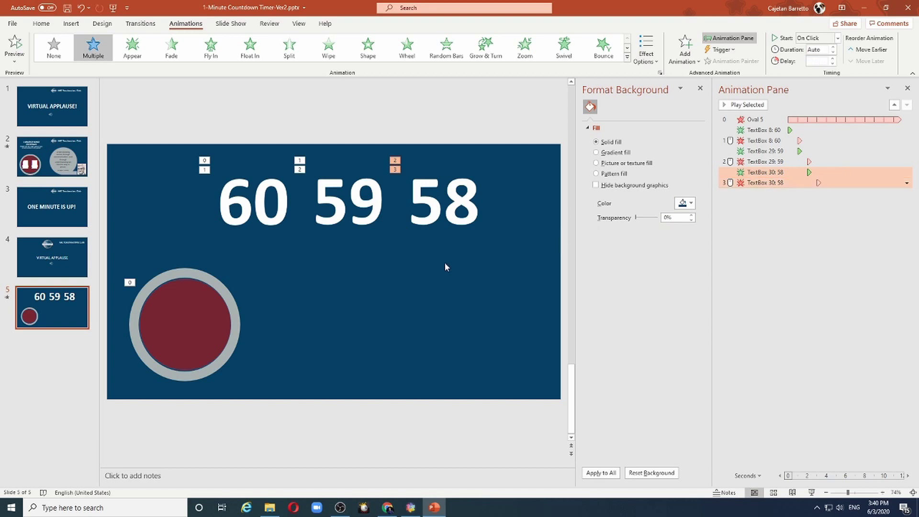
{"action": "left_click", "coordinate": [453, 219]}
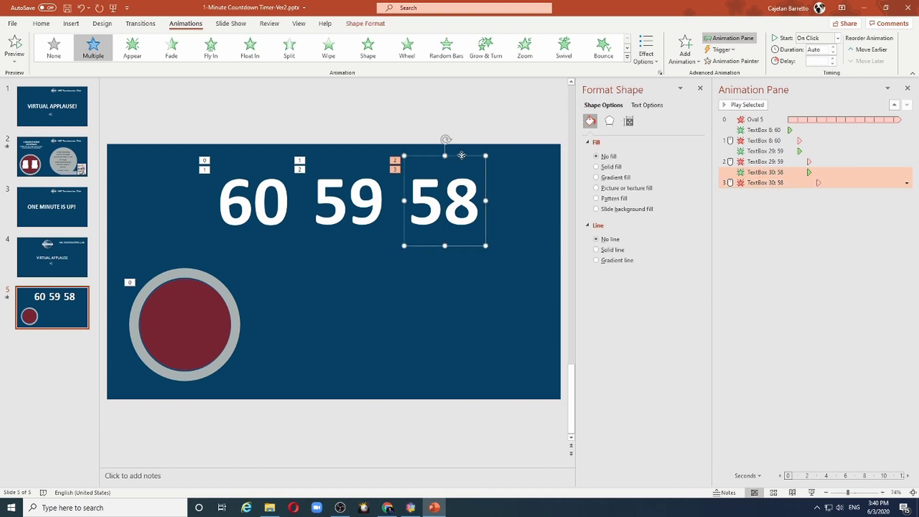
Copy the 58 below the row, retype it as 57 and delay its entrance to 3 seconds.
{"action": "left_click_drag", "start_coordinate": [486, 236], "coordinate": [352, 333]}
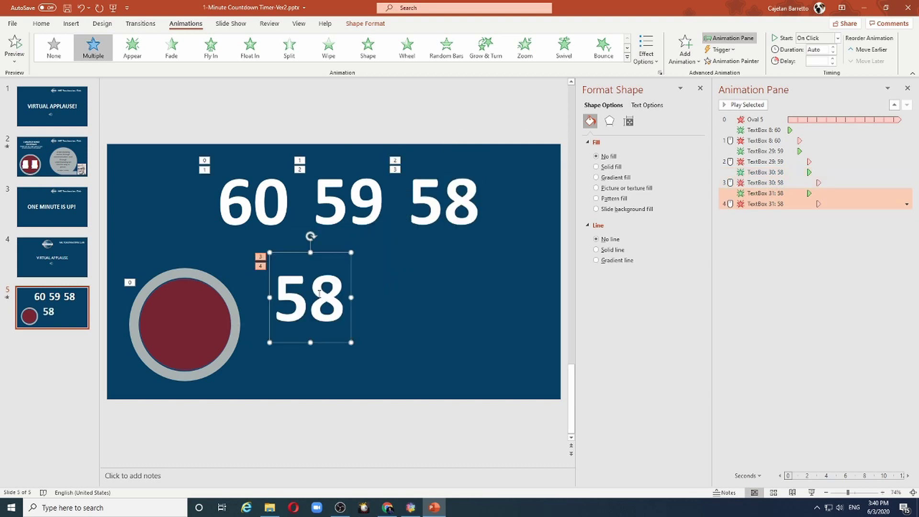
{"action": "left_click_drag", "start_coordinate": [296, 305], "coordinate": [292, 296]}
{"action": "key", "text": "Delete"}
{"action": "type", "text": "7"}
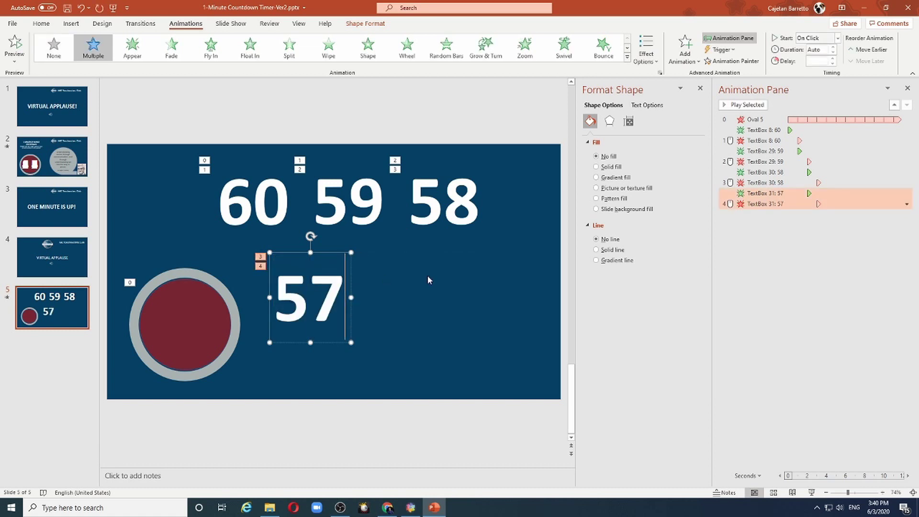
{"action": "left_click_drag", "start_coordinate": [818, 192], "coordinate": [829, 201]}
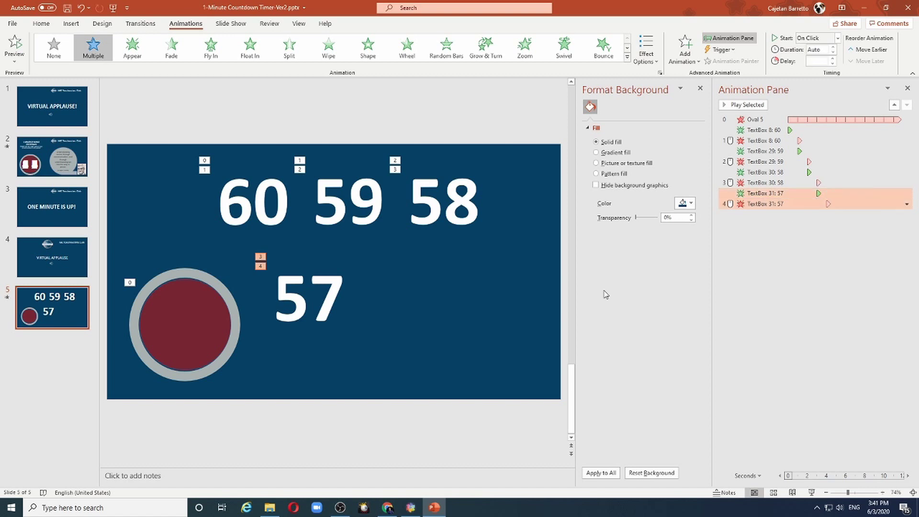
{"action": "left_click", "coordinate": [448, 311]}
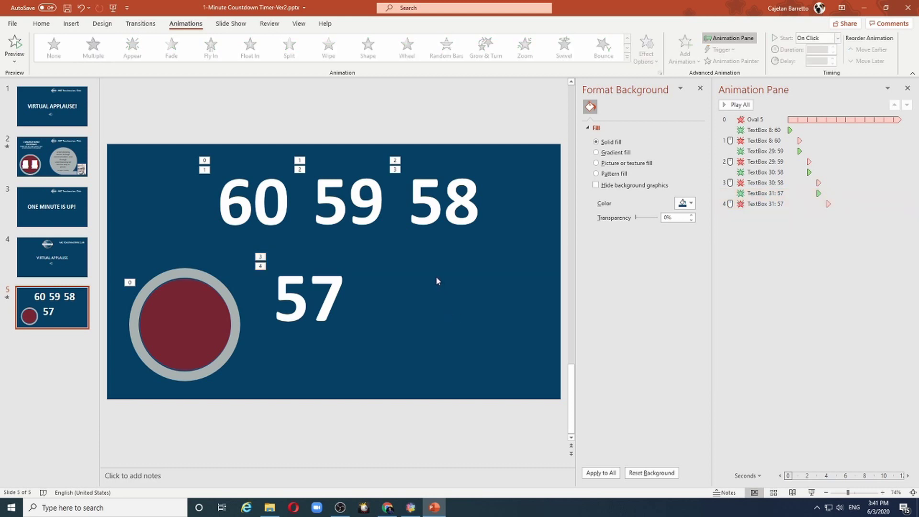
{"action": "left_click", "coordinate": [334, 301]}
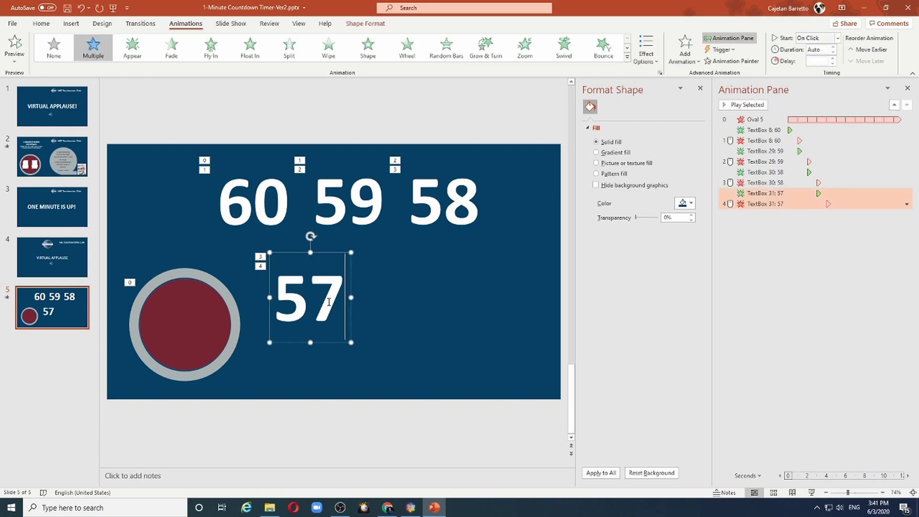
{"action": "left_click", "coordinate": [316, 252]}
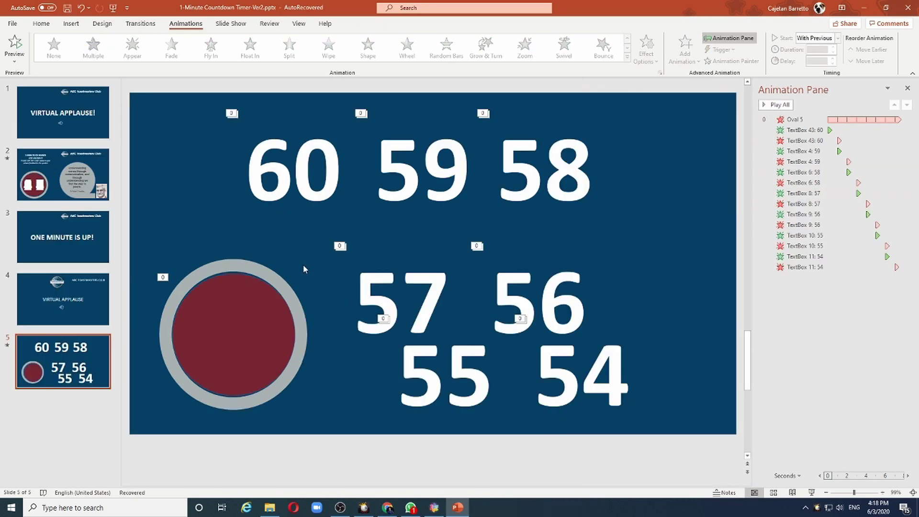
Stack the 60, 59, 58, 57, 56 and 55 number boxes onto one spot at the 60's position.
{"action": "left_click", "coordinate": [303, 170]}
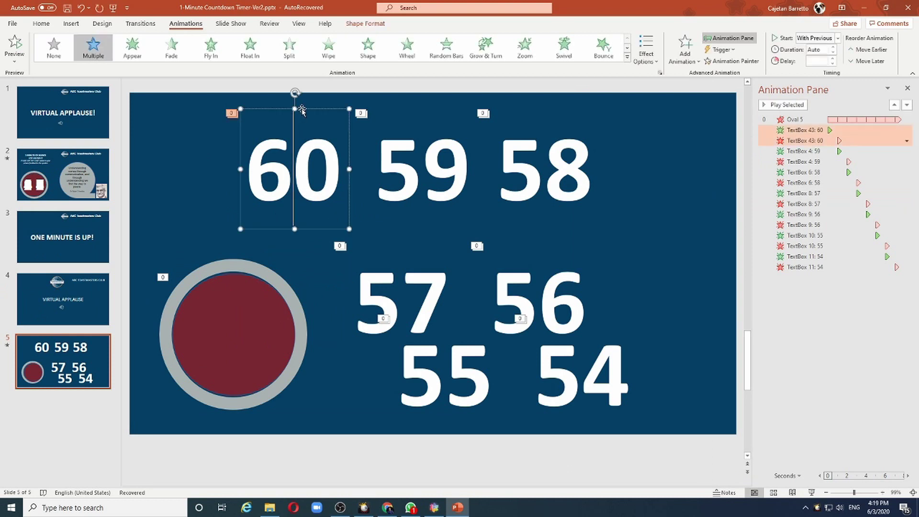
{"action": "left_click_drag", "start_coordinate": [301, 109], "coordinate": [244, 109]}
{"action": "left_click", "coordinate": [425, 109]}
{"action": "left_click_drag", "start_coordinate": [426, 109], "coordinate": [245, 107]}
{"action": "left_click", "coordinate": [528, 108]}
{"action": "left_click_drag", "start_coordinate": [527, 108], "coordinate": [218, 109]}
{"action": "left_click", "coordinate": [395, 241]}
{"action": "left_click_drag", "start_coordinate": [395, 241], "coordinate": [228, 109]}
{"action": "left_click", "coordinate": [527, 239]}
{"action": "left_click_drag", "start_coordinate": [527, 239], "coordinate": [229, 109]}
{"action": "left_click", "coordinate": [423, 314]}
{"action": "left_click_drag", "start_coordinate": [423, 314], "coordinate": [228, 110]}
Move the 54 box beside the stack and duplicate it, relabelling the copy 53.
{"action": "left_click", "coordinate": [564, 314]}
{"action": "left_click_drag", "start_coordinate": [560, 313], "coordinate": [349, 119]}
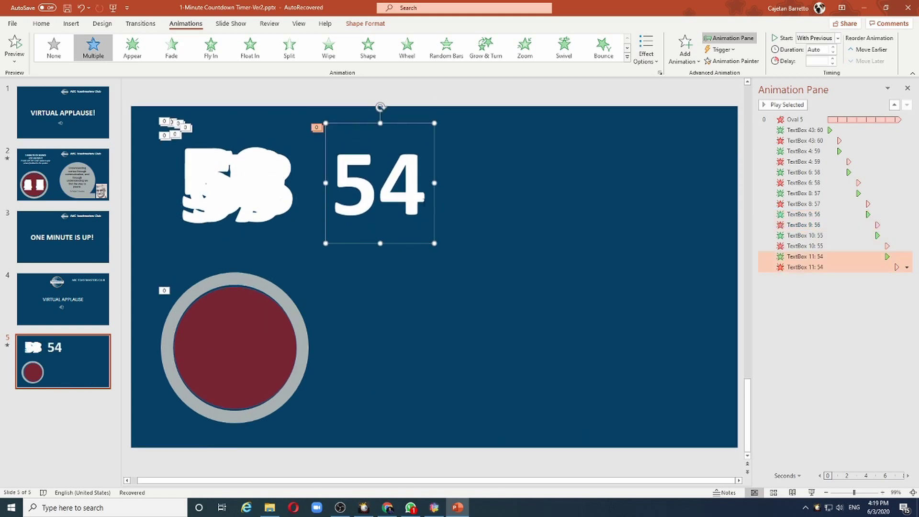
{"action": "left_click_drag", "start_coordinate": [435, 210], "coordinate": [554, 214]}
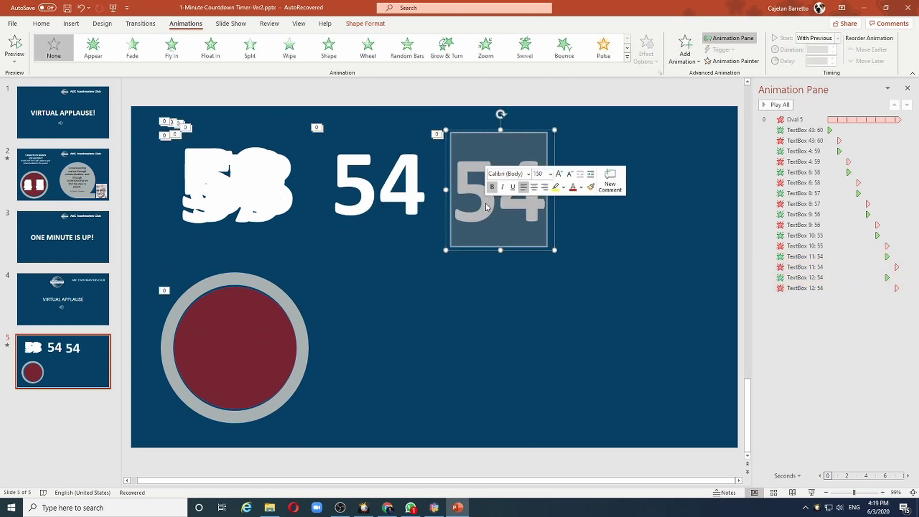
{"action": "type", "text": "53"}
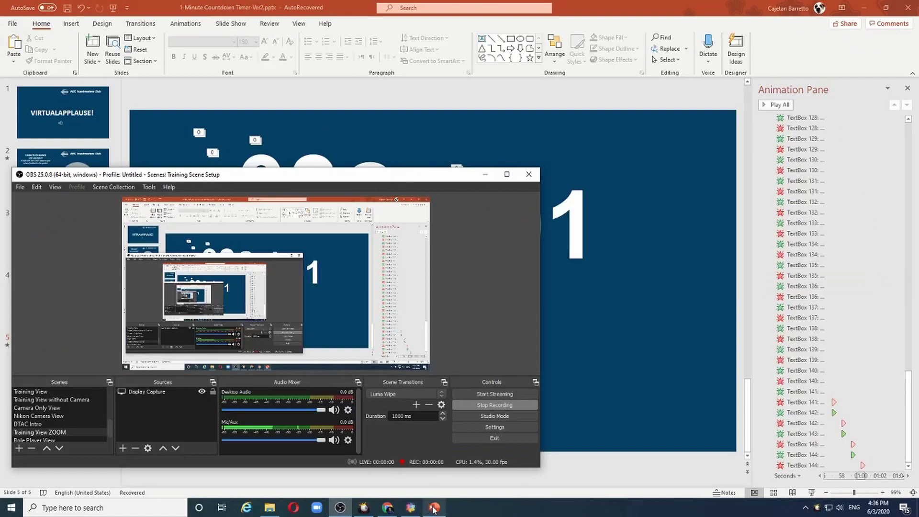
Select all slide 5 countdown boxes, down to 01, and align them top and left into one stack.
{"action": "left_click", "coordinate": [432, 508]}
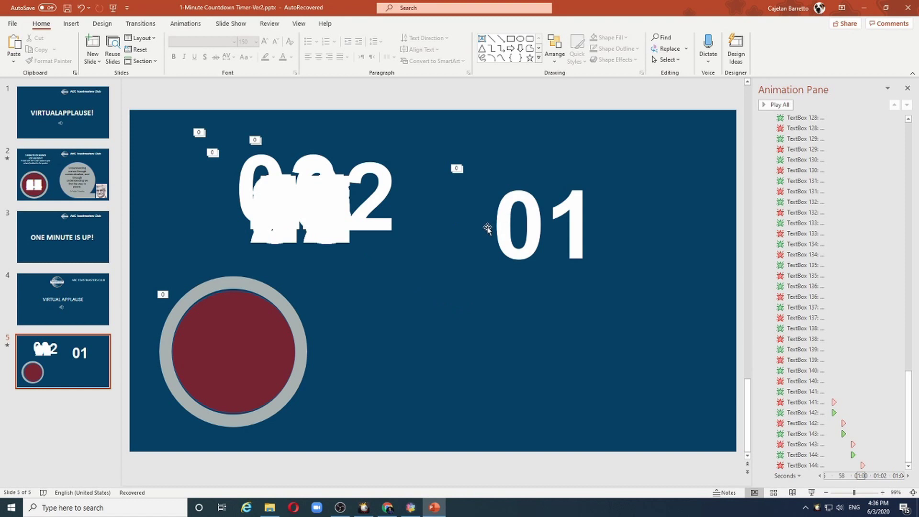
{"action": "left_click_drag", "start_coordinate": [161, 117], "coordinate": [659, 294]}
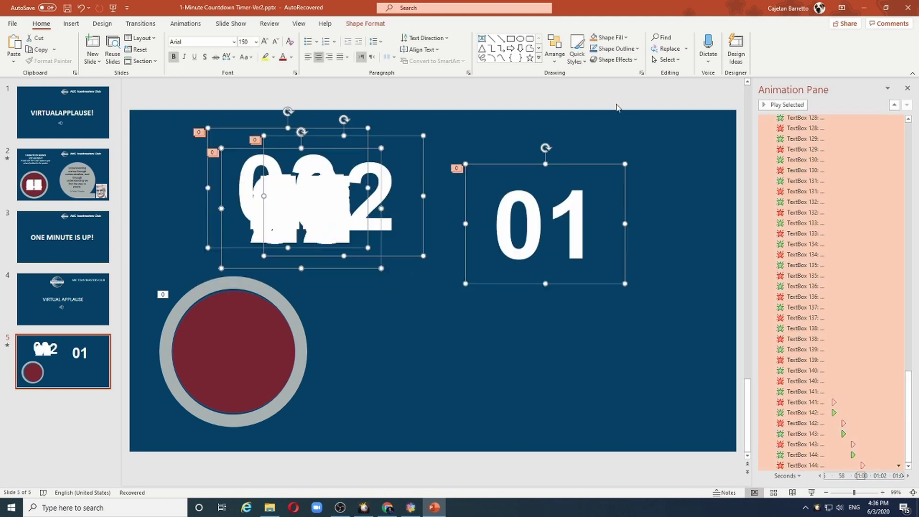
{"action": "left_click", "coordinate": [366, 23]}
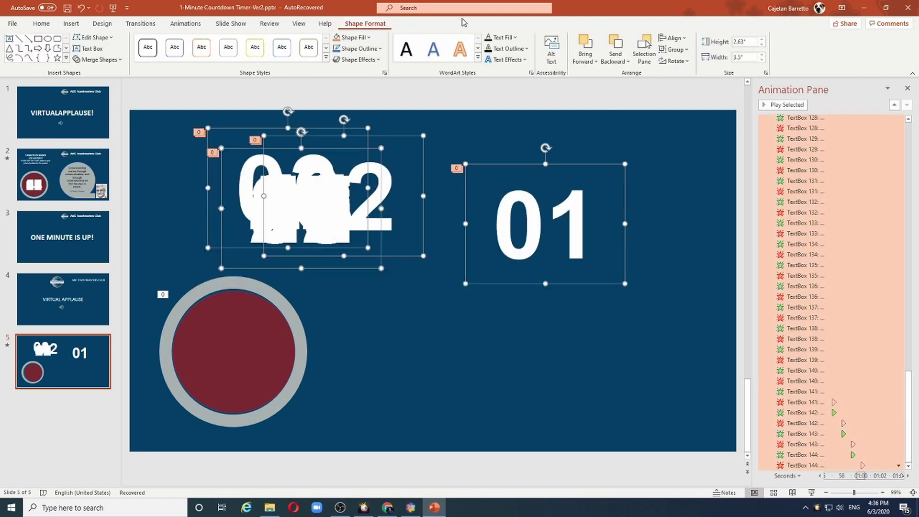
{"action": "left_click", "coordinate": [686, 40]}
{"action": "left_click", "coordinate": [691, 93]}
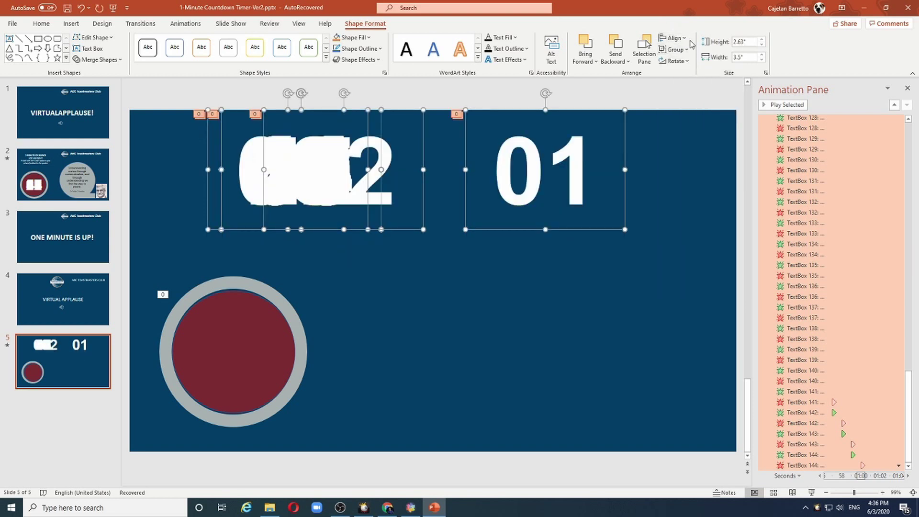
{"action": "left_click", "coordinate": [672, 38]}
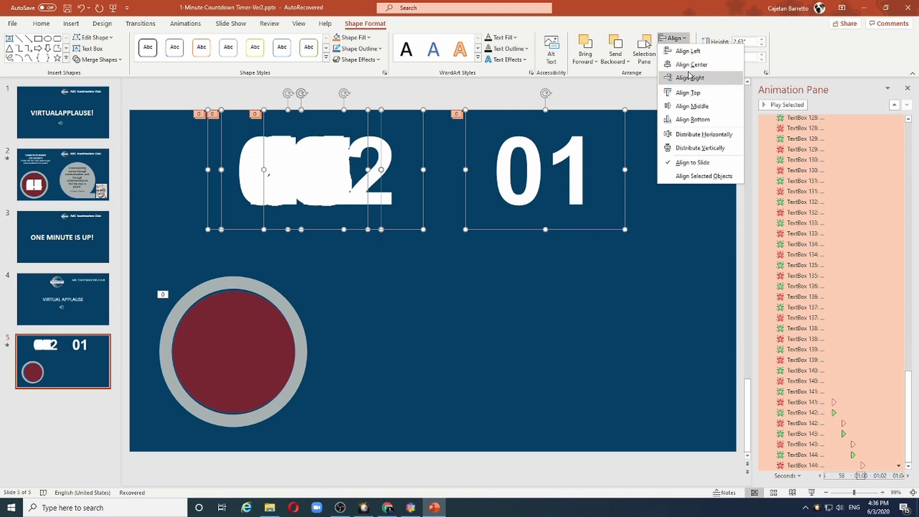
{"action": "left_click", "coordinate": [687, 51]}
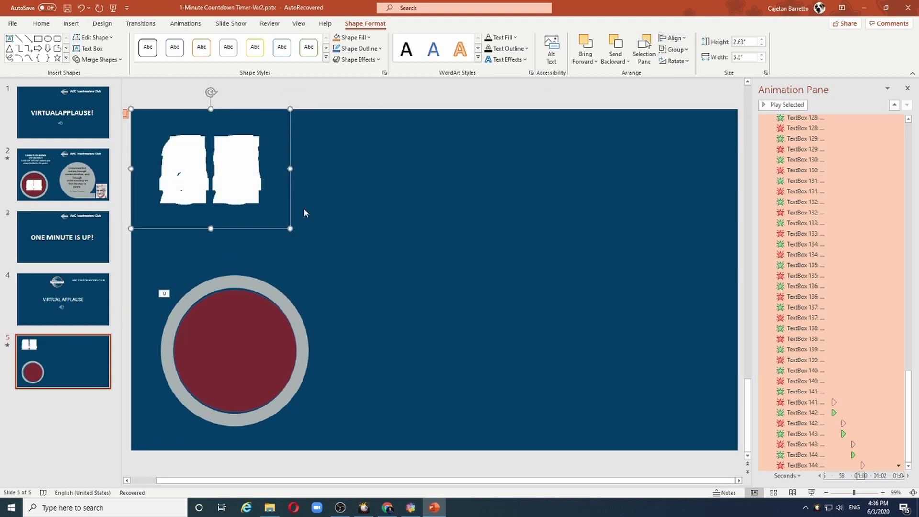
Move the stacked countdown number boxes into the red timer circle.
{"action": "left_click_drag", "start_coordinate": [128, 253], "coordinate": [339, 82]}
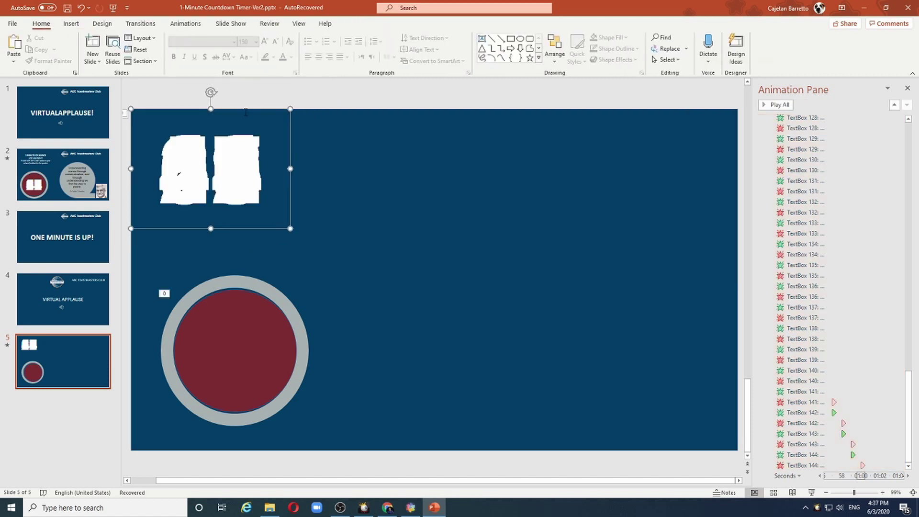
{"action": "left_click_drag", "start_coordinate": [231, 109], "coordinate": [254, 288]}
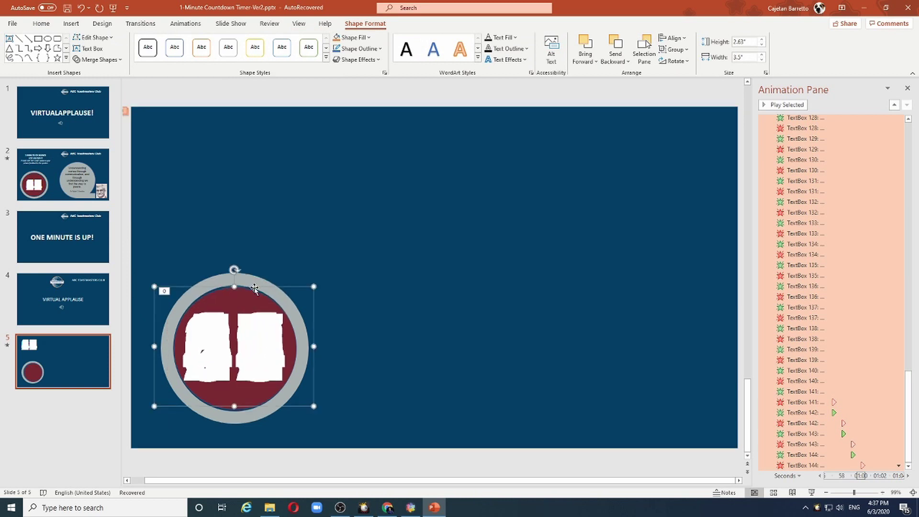
{"action": "left_click", "coordinate": [336, 239]}
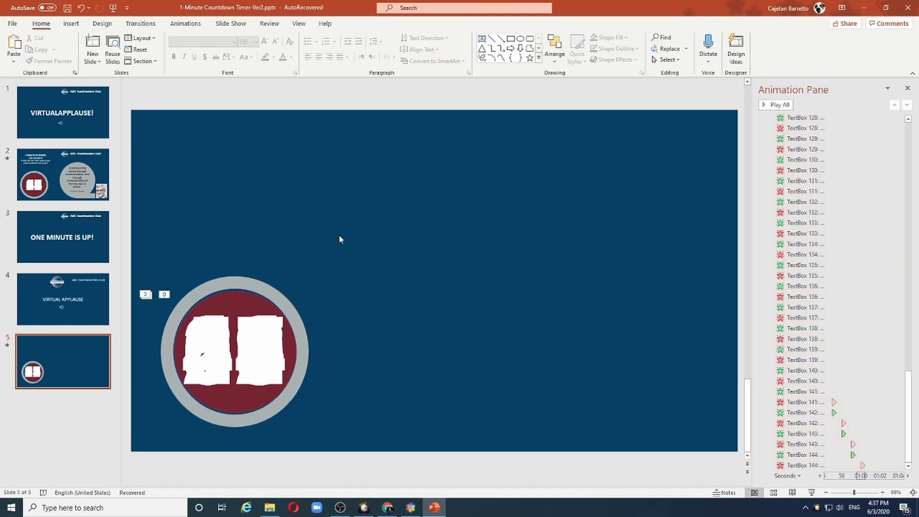
Run the slideshow to preview the countdown animation, then return to editing.
{"action": "left_click", "coordinate": [811, 493]}
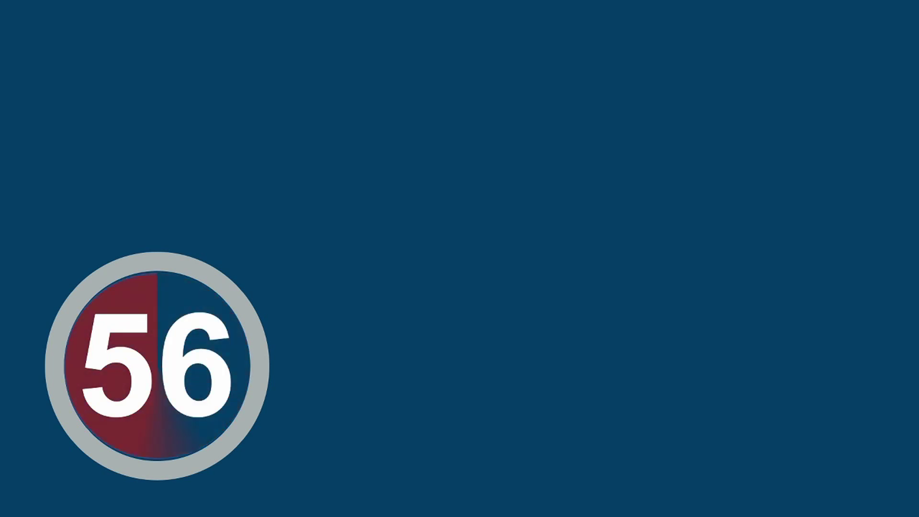
{"action": "key", "text": "Escape"}
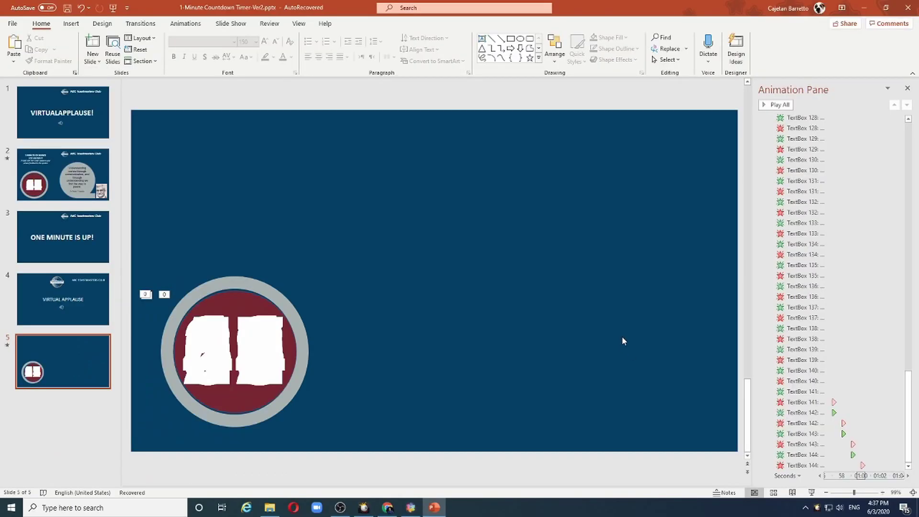
{"action": "left_click_drag", "start_coordinate": [908, 386], "coordinate": [910, 129]}
Paste slide 2's '1 MINUTE OF SILENCE FOR FEEDBACK' heading above the timer on slide 5.
{"action": "left_click", "coordinate": [819, 475]}
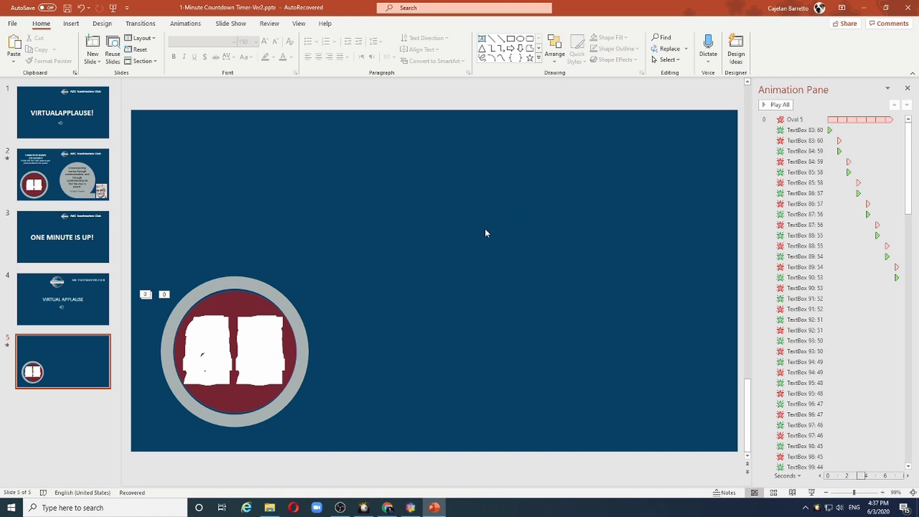
{"action": "left_click", "coordinate": [34, 165]}
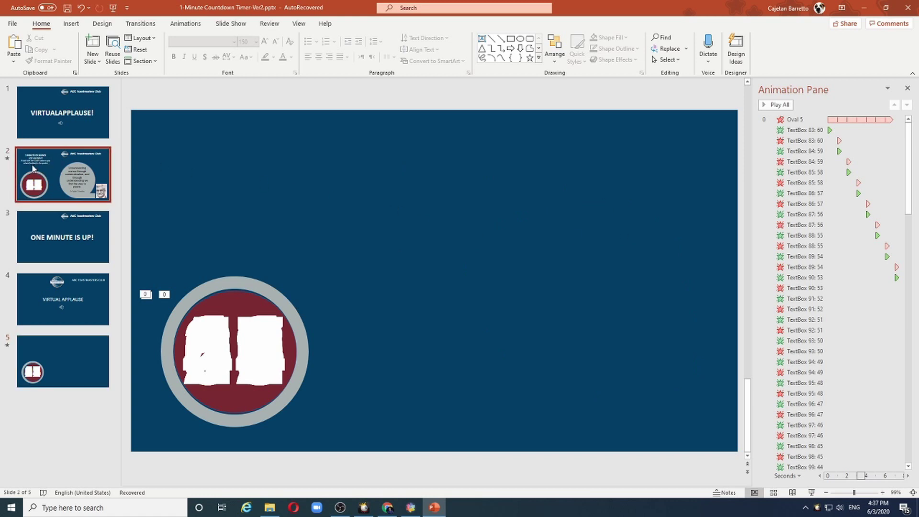
{"action": "left_click", "coordinate": [215, 142]}
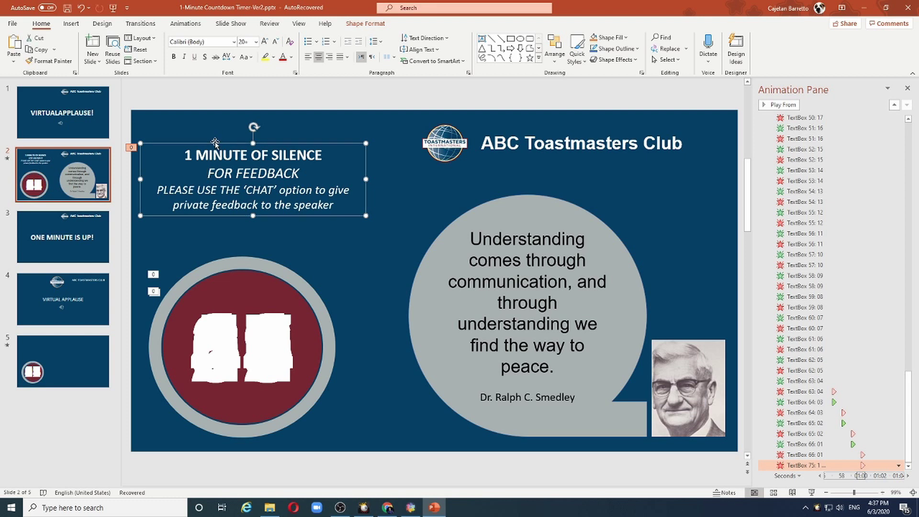
{"action": "left_click", "coordinate": [78, 357]}
{"action": "key", "text": "ctrl+v"}
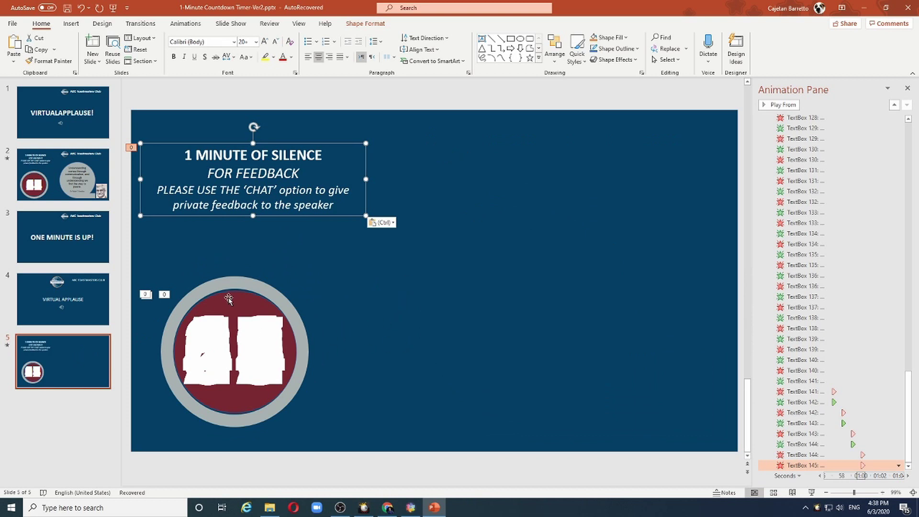
{"action": "left_click", "coordinate": [556, 228]}
Select the ABC TOASTMASTERS CLUB heading and Toastmasters logo on the Virtual Applause slide.
{"action": "left_click", "coordinate": [109, 310]}
{"action": "left_click", "coordinate": [535, 162]}
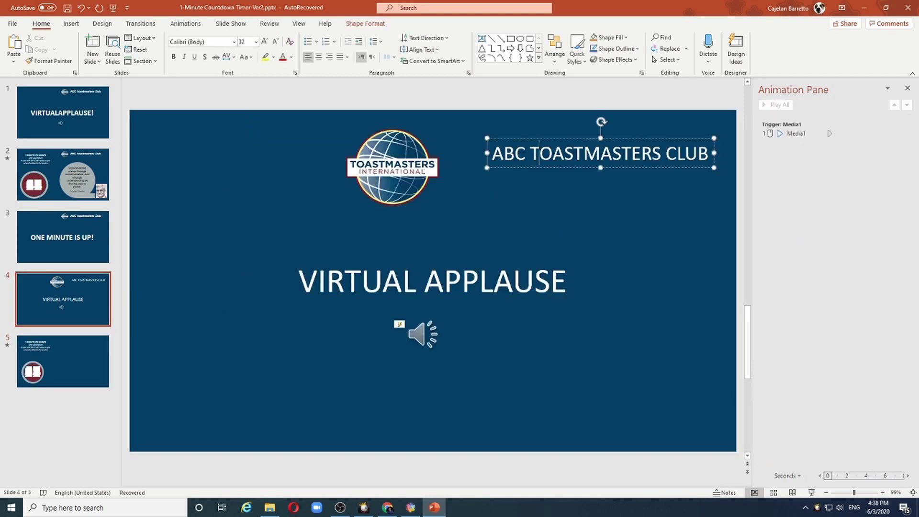
{"action": "left_click", "coordinate": [402, 158], "text": "shift"}
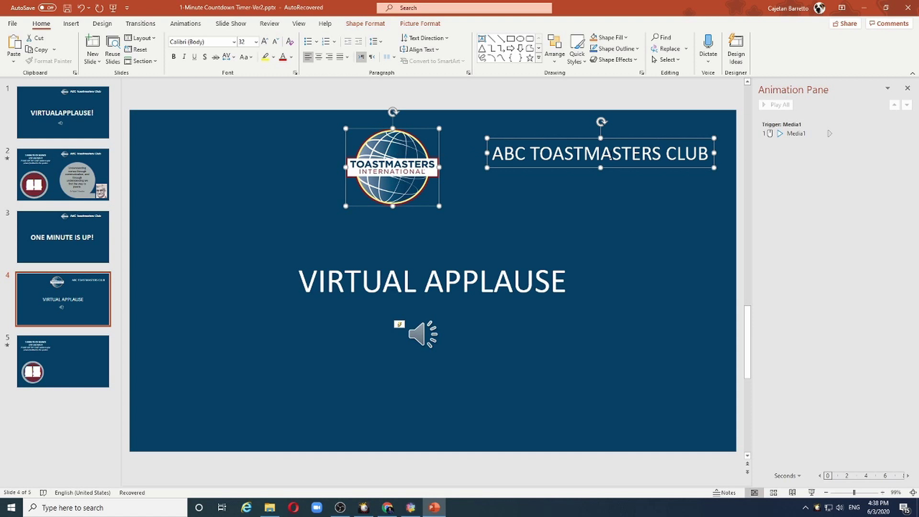
Paste the logo and ABC TOASTMASTERS CLUB heading onto slide 5 and shift the logo slightly right.
{"action": "left_click", "coordinate": [91, 364]}
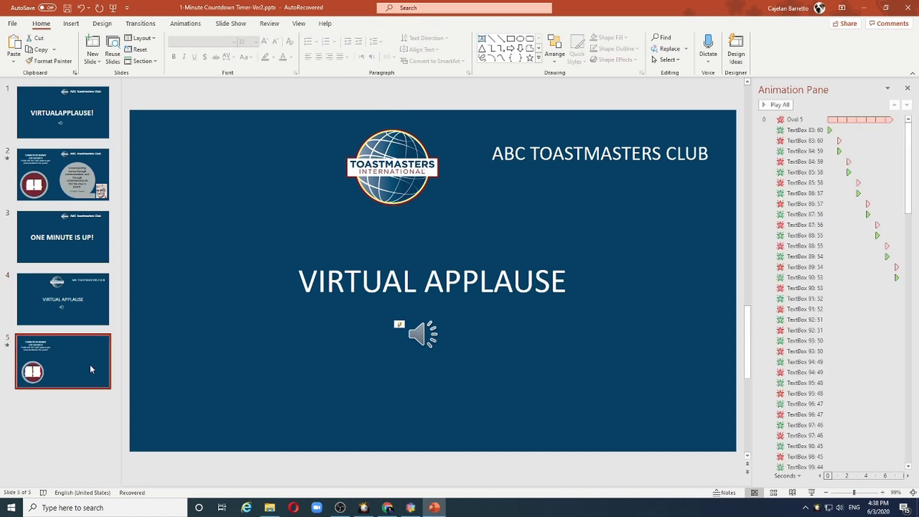
{"action": "key", "text": "ctrl+v"}
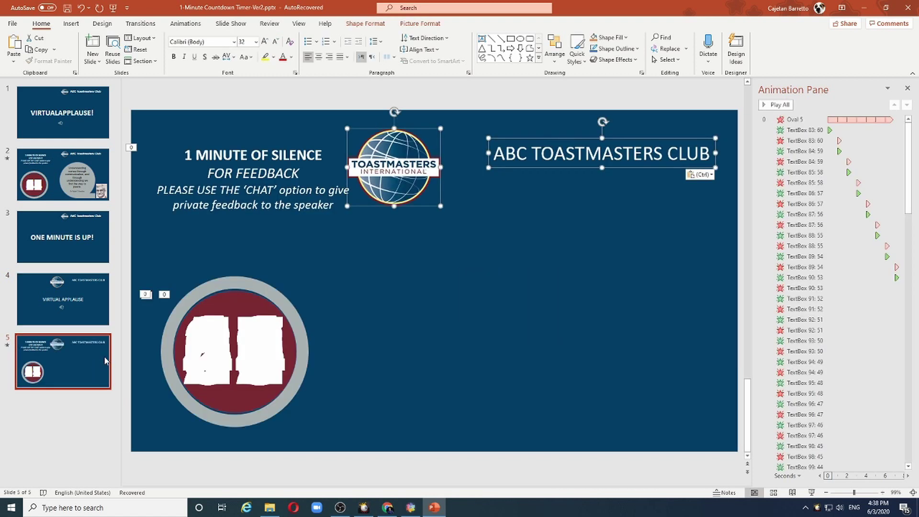
{"action": "left_click", "coordinate": [432, 244]}
{"action": "left_click_drag", "start_coordinate": [408, 130], "coordinate": [437, 128]}
{"action": "left_click", "coordinate": [418, 313]}
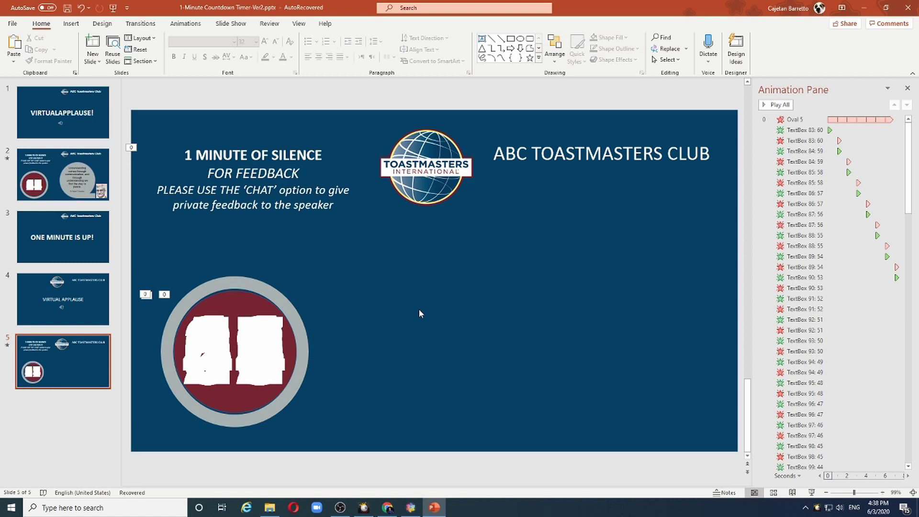
{"action": "left_click", "coordinate": [86, 177]}
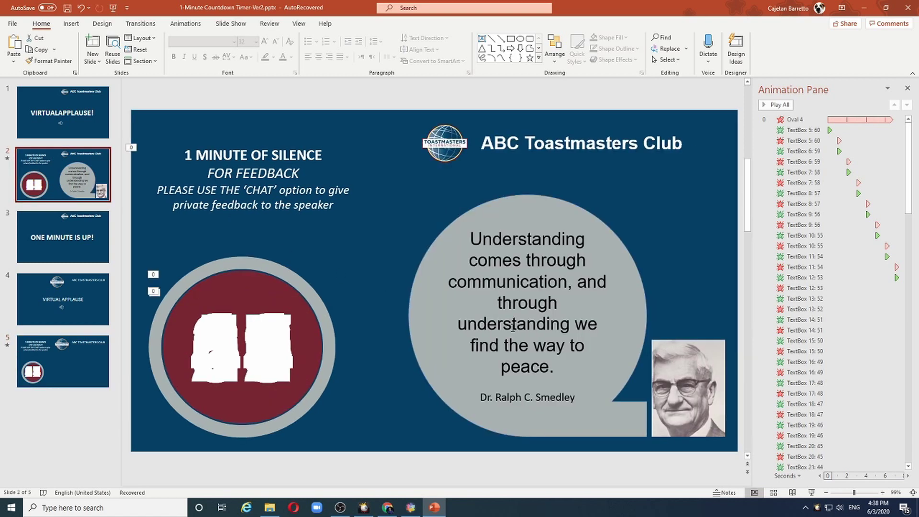
{"action": "left_click", "coordinate": [66, 359]}
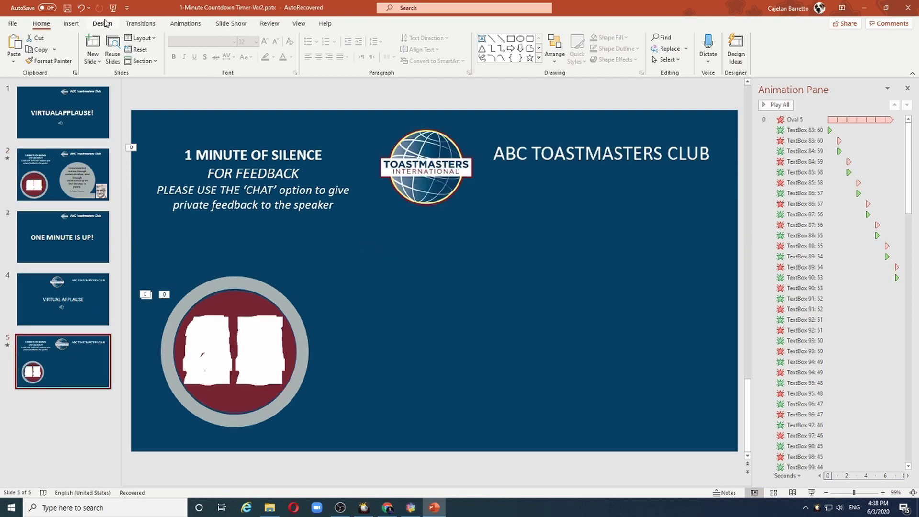
{"action": "left_click", "coordinate": [74, 23]}
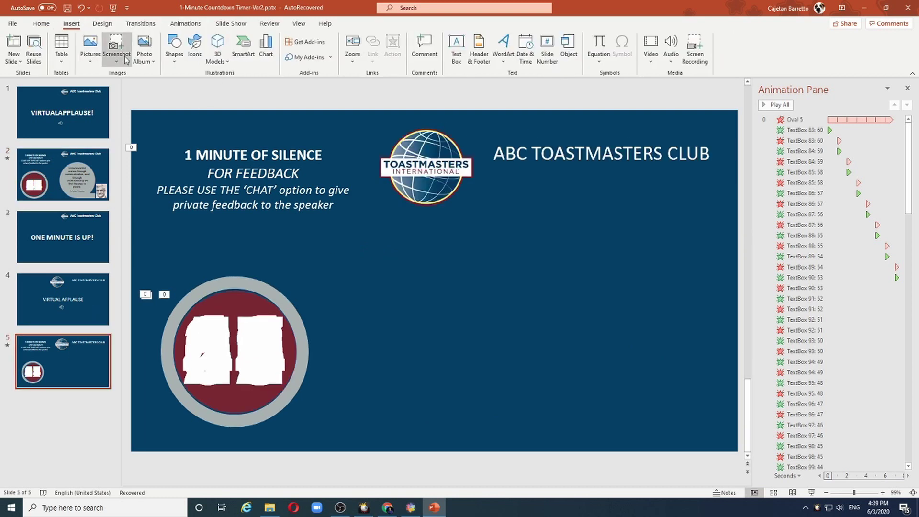
Draw a 4.56" by 4.27" flowchart bubble shape on the right side of slide 5.
{"action": "left_click", "coordinate": [175, 53]}
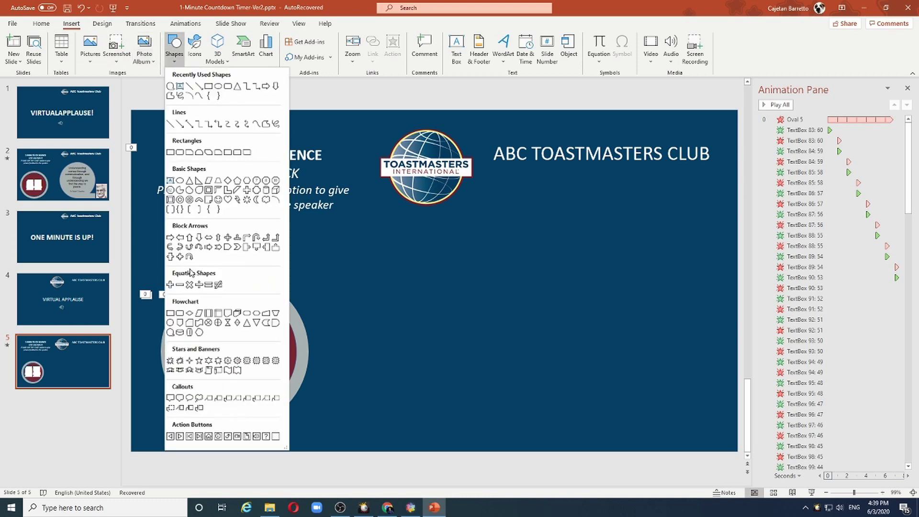
{"action": "left_click", "coordinate": [170, 332]}
{"action": "left_click_drag", "start_coordinate": [438, 232], "coordinate": [631, 439]}
{"action": "left_click_drag", "start_coordinate": [514, 230], "coordinate": [494, 213]}
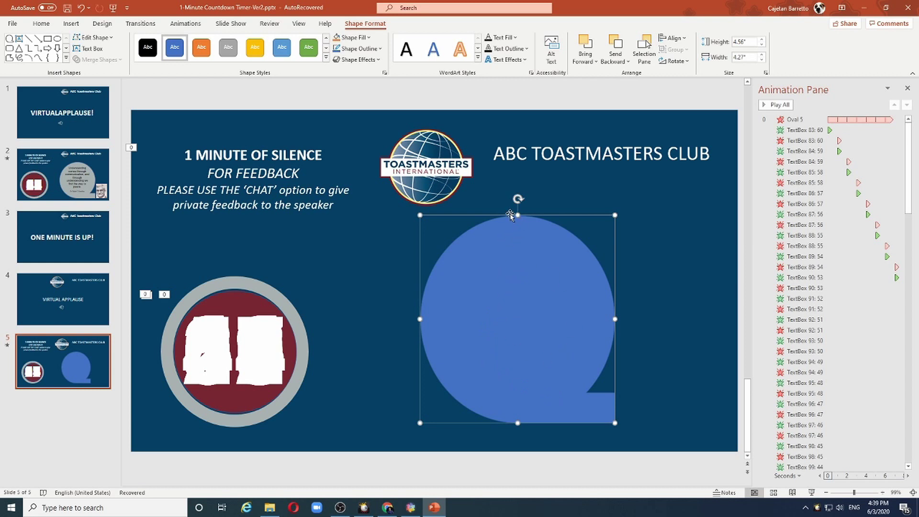
{"action": "left_click_drag", "start_coordinate": [561, 223], "coordinate": [560, 235]}
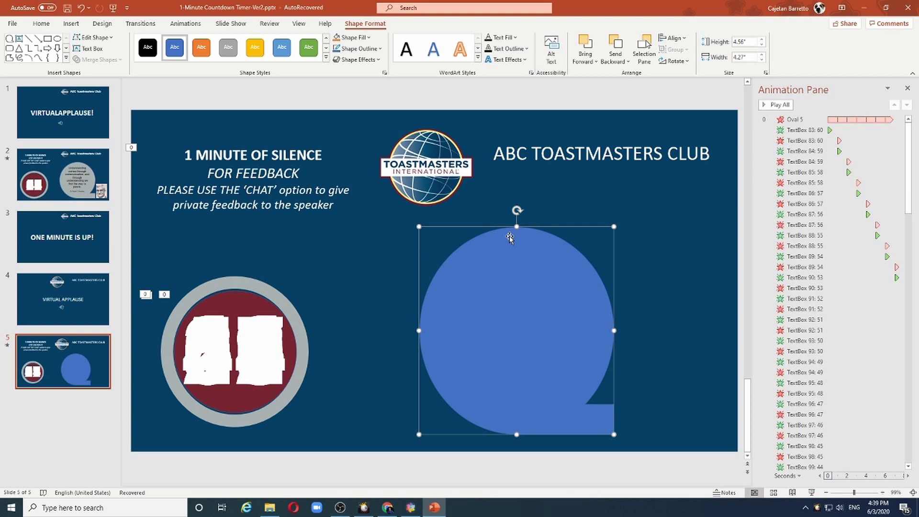
Fill the bubble with the timer ring's light grey using the eyedropper.
{"action": "left_click", "coordinate": [371, 40]}
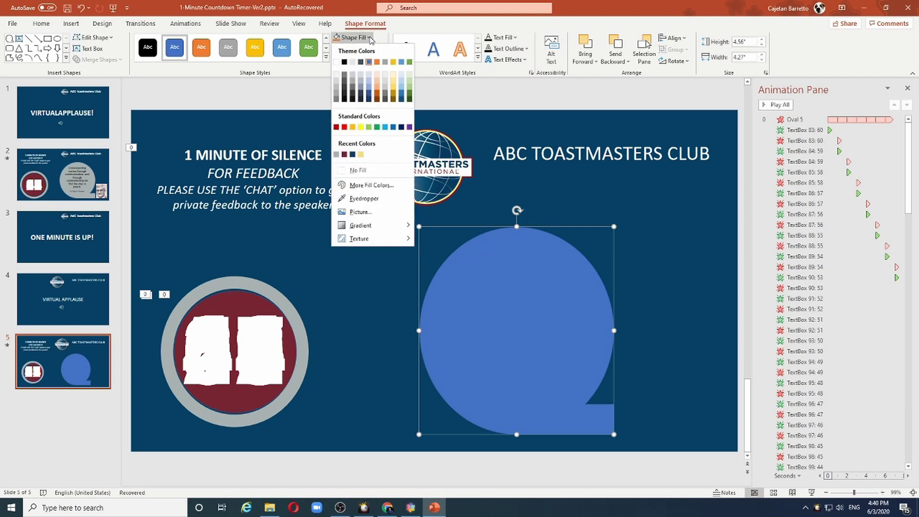
{"action": "left_click", "coordinate": [363, 200]}
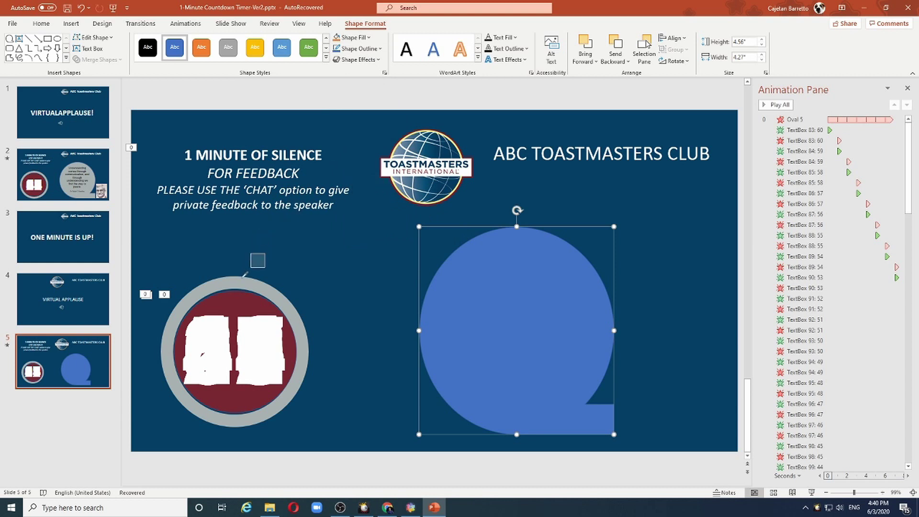
{"action": "left_click", "coordinate": [232, 282]}
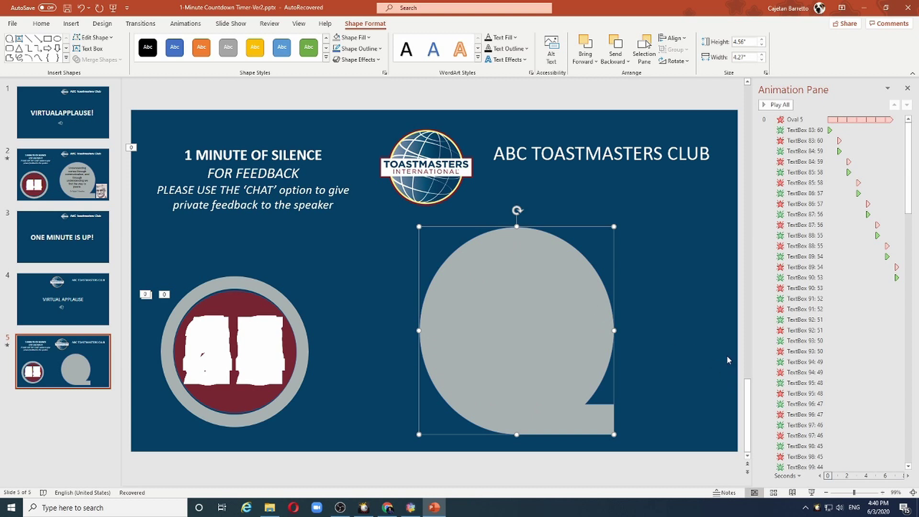
{"action": "left_click", "coordinate": [82, 192]}
Paste the Smedley portrait from slide 2 onto slide 5 beside the bubble.
{"action": "left_click", "coordinate": [661, 377]}
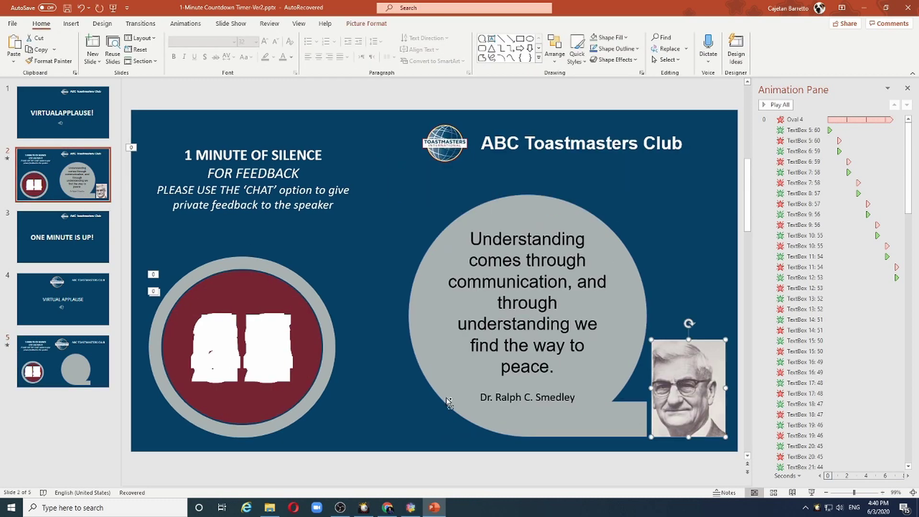
{"action": "left_click", "coordinate": [99, 370]}
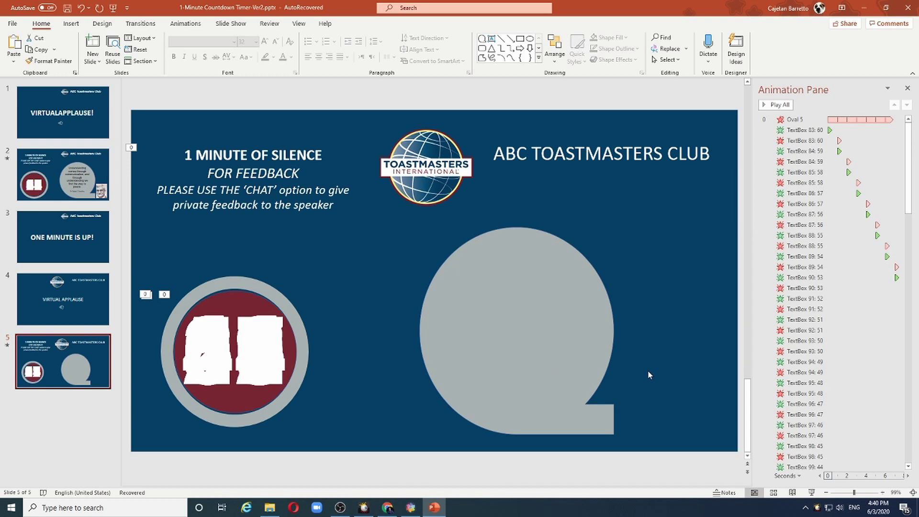
{"action": "key", "text": "ctrl+v"}
{"action": "left_click", "coordinate": [515, 324]}
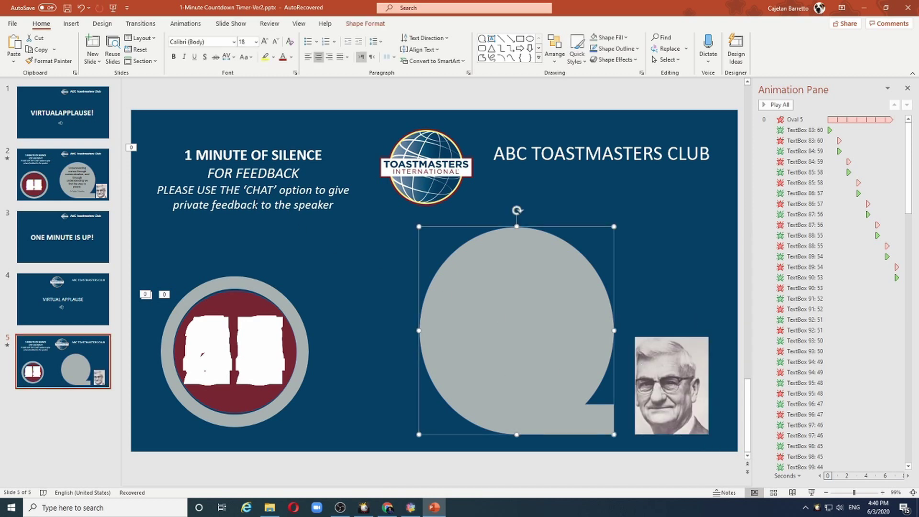
Copy the Understanding quote and its attribution from slide 2's bubble into slide 5's bubble.
{"action": "left_click", "coordinate": [71, 184]}
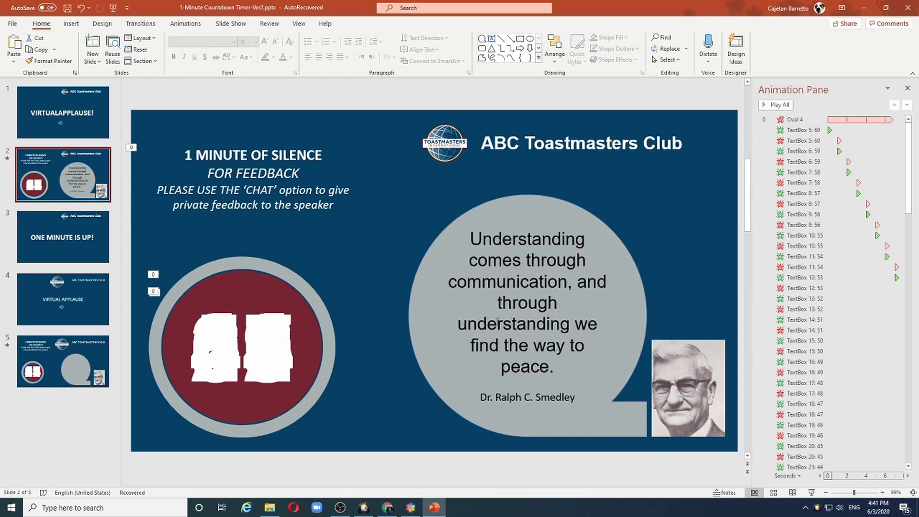
{"action": "left_click", "coordinate": [531, 367]}
{"action": "left_click_drag", "start_coordinate": [576, 397], "coordinate": [462, 238]}
{"action": "key", "text": "ctrl+c"}
{"action": "left_click", "coordinate": [63, 362]}
{"action": "left_click", "coordinate": [517, 313]}
{"action": "left_click", "coordinate": [517, 313]}
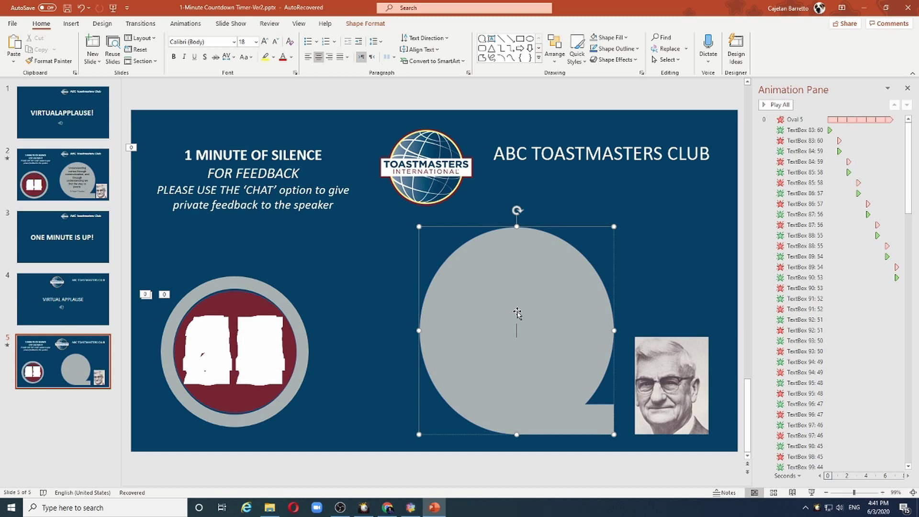
{"action": "key", "text": "ctrl+v"}
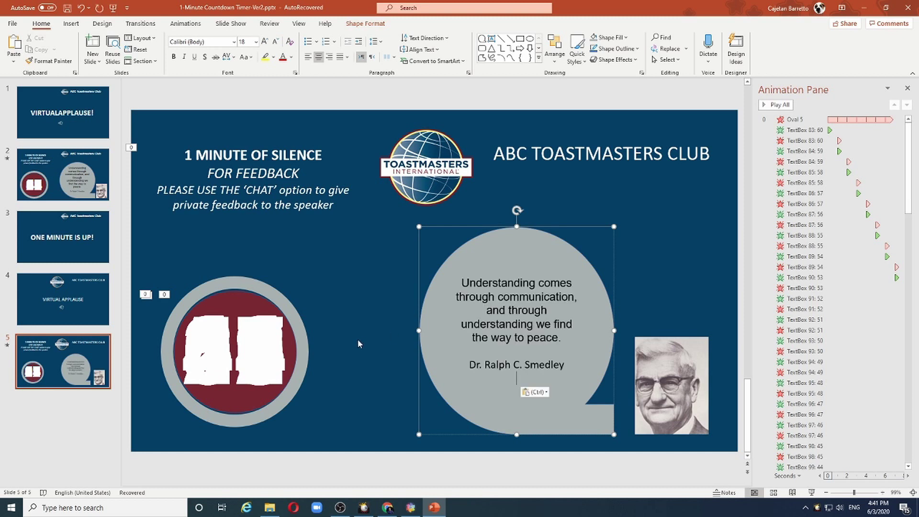
{"action": "left_click", "coordinate": [359, 343]}
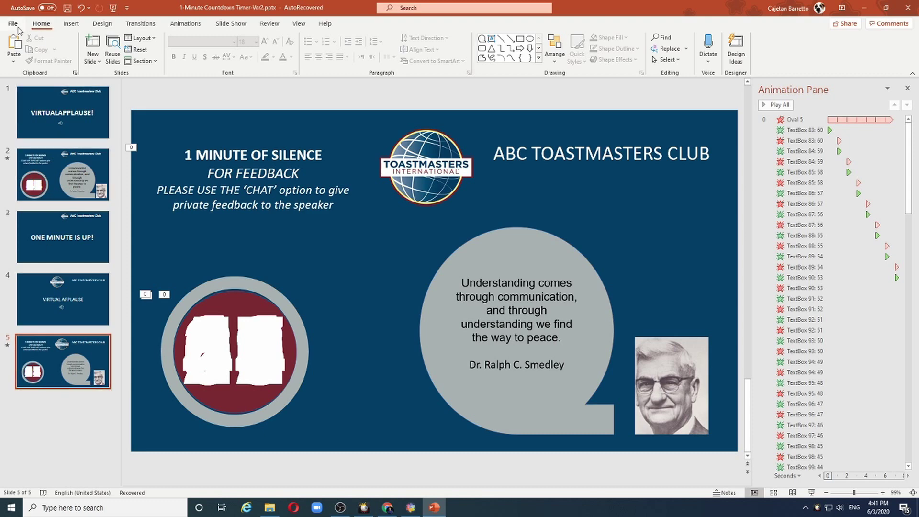
{"action": "left_click", "coordinate": [71, 23]}
Add a new slide 6 and give it slide 5's dark blue background with Format Painter.
{"action": "key", "text": "ctrl+m"}
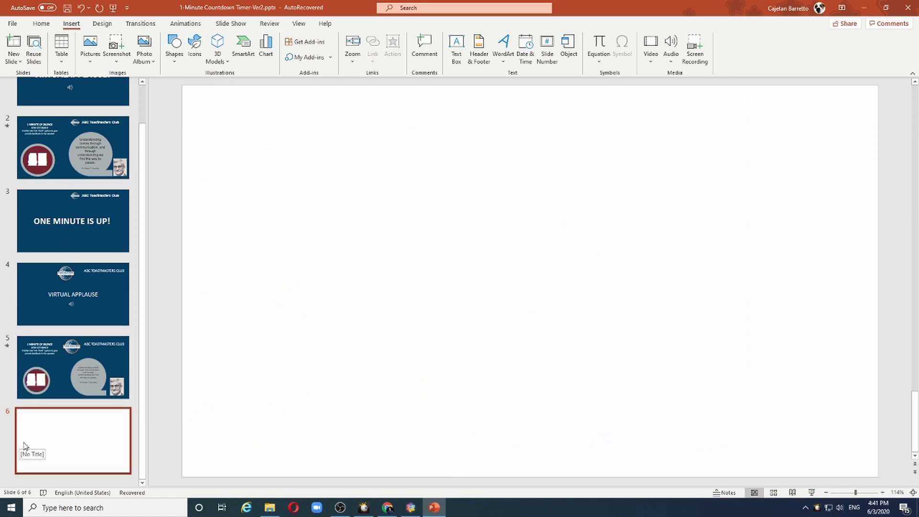
{"action": "left_click", "coordinate": [23, 369]}
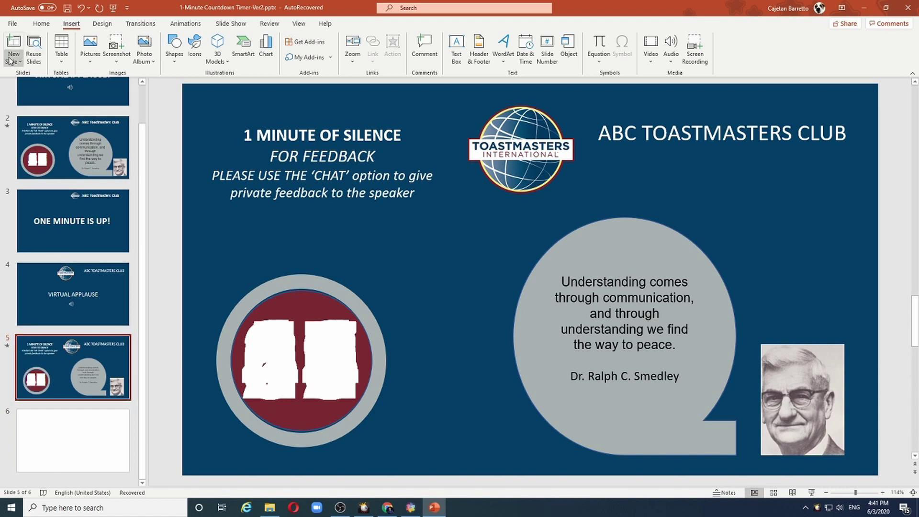
{"action": "left_click", "coordinate": [40, 24]}
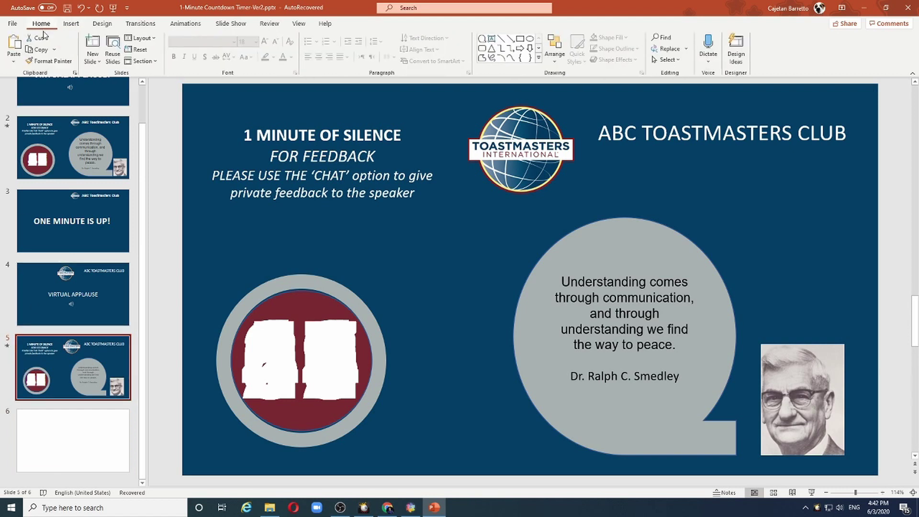
{"action": "left_click", "coordinate": [48, 60]}
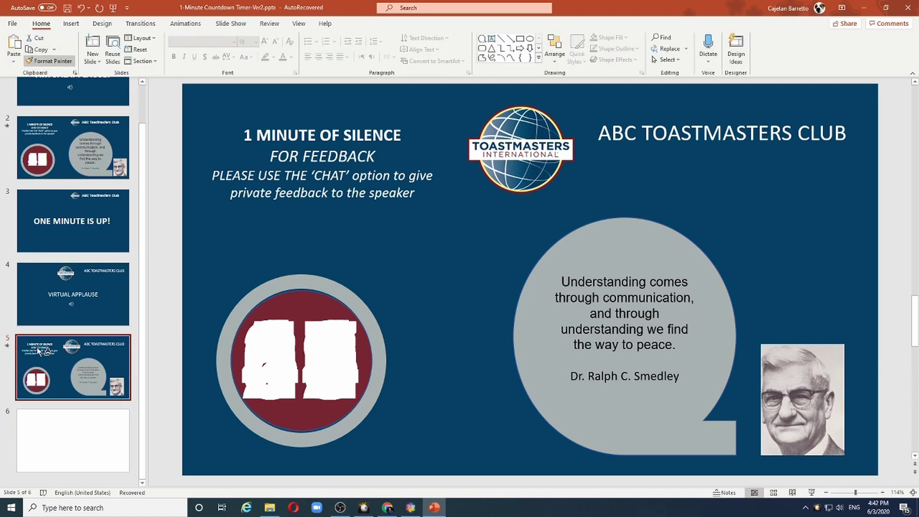
{"action": "left_click", "coordinate": [43, 431]}
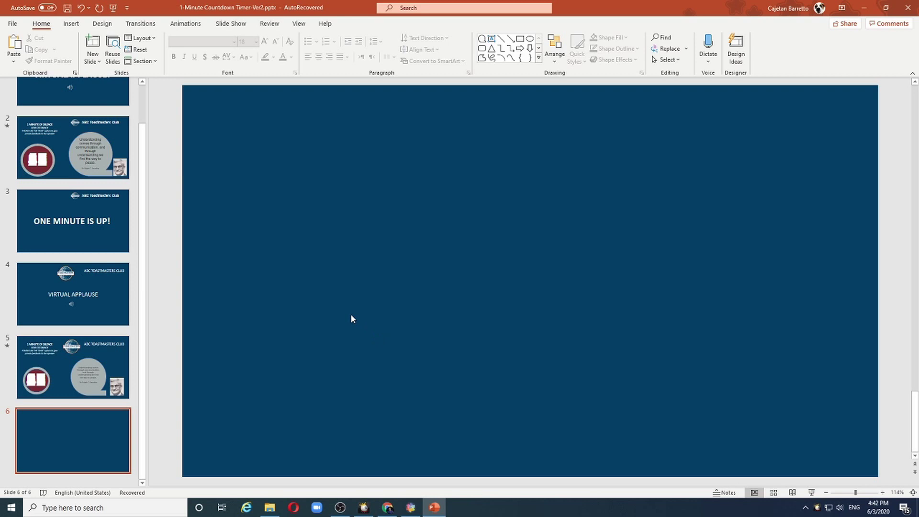
Copy the Toastmasters logo and club name from slide 5 onto slide 6.
{"action": "left_click", "coordinate": [70, 351]}
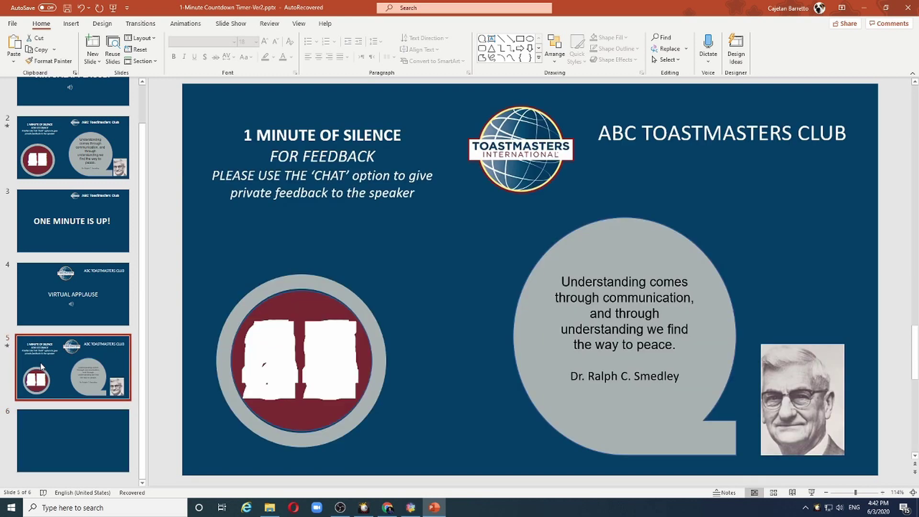
{"action": "left_click", "coordinate": [502, 159]}
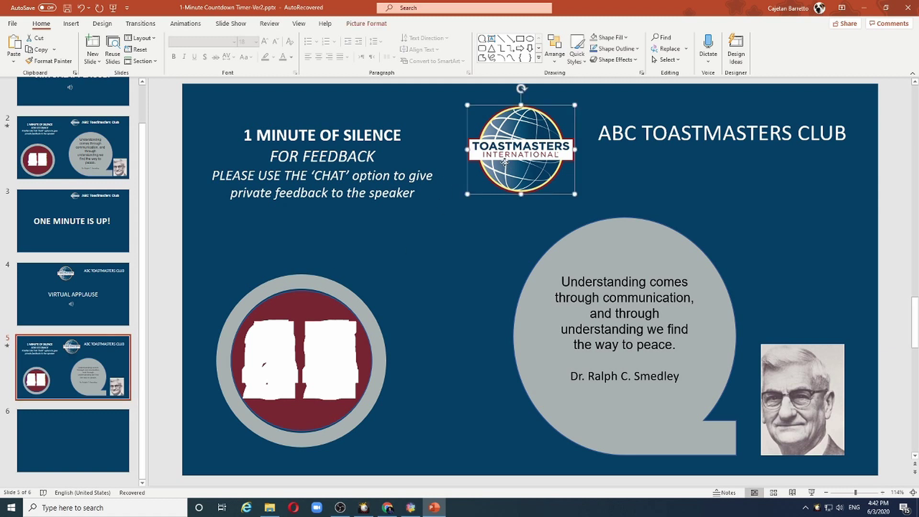
{"action": "left_click", "coordinate": [671, 135], "text": "shift"}
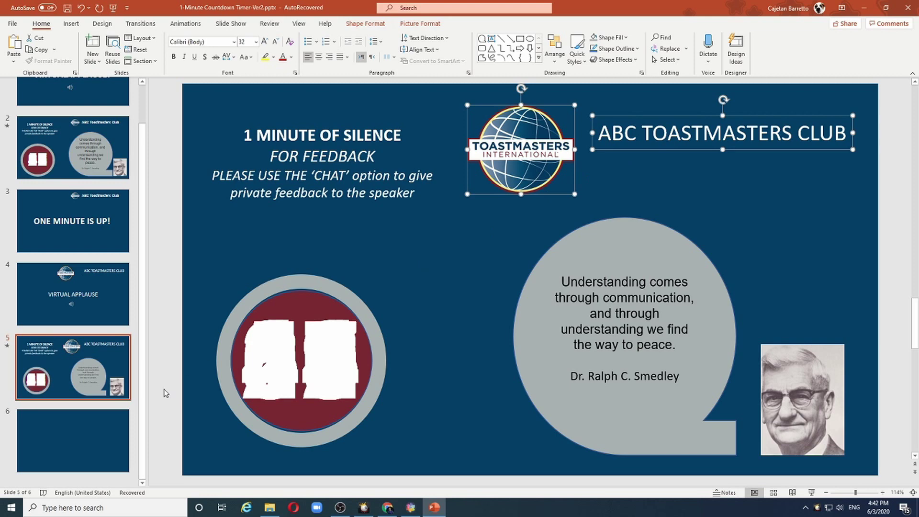
{"action": "left_click", "coordinate": [100, 435]}
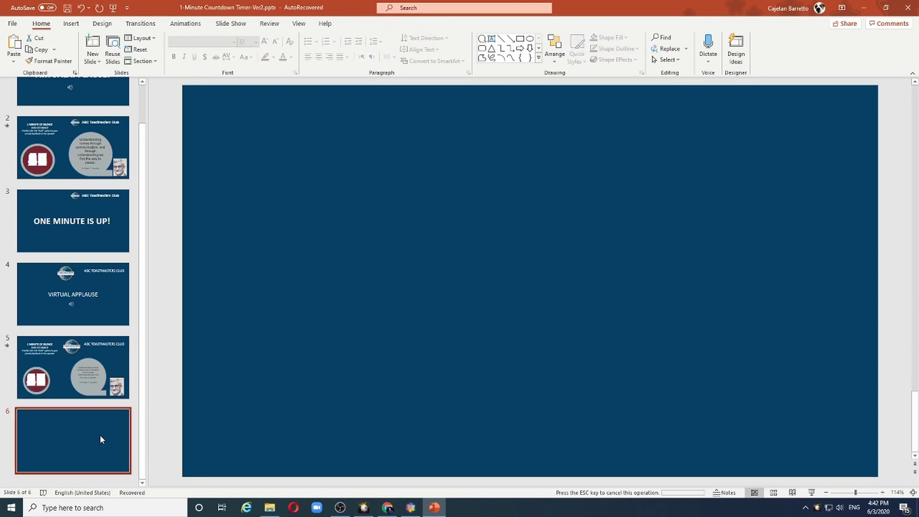
{"action": "key", "text": "ctrl+v"}
Paste another club name box, centre it on slide 6, and retype it as 'ONE MINUTE IS UP!'.
{"action": "left_click", "coordinate": [634, 135]}
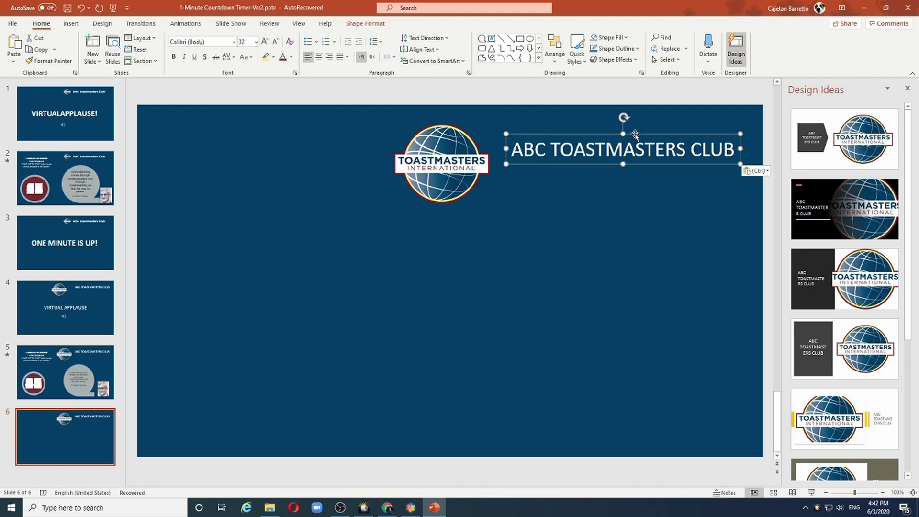
{"action": "left_click", "coordinate": [388, 284]}
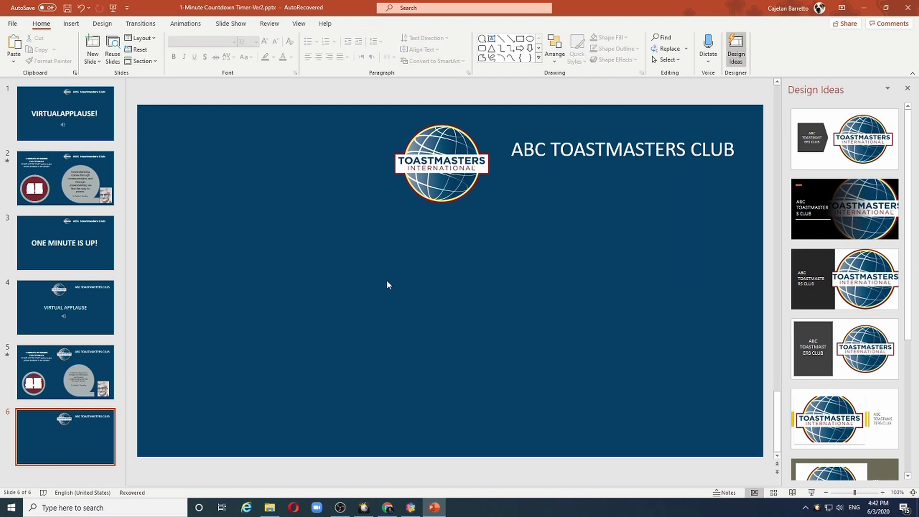
{"action": "key", "text": "ctrl+v"}
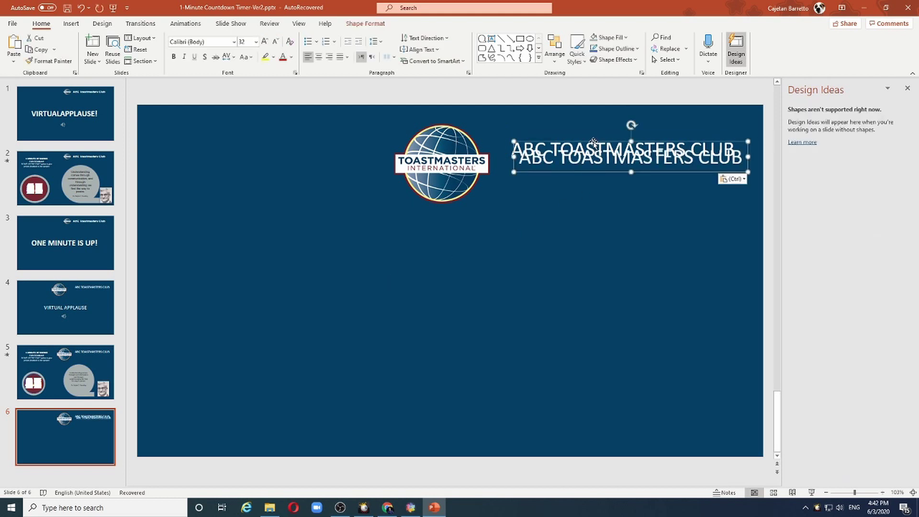
{"action": "left_click_drag", "start_coordinate": [593, 138], "coordinate": [408, 281]}
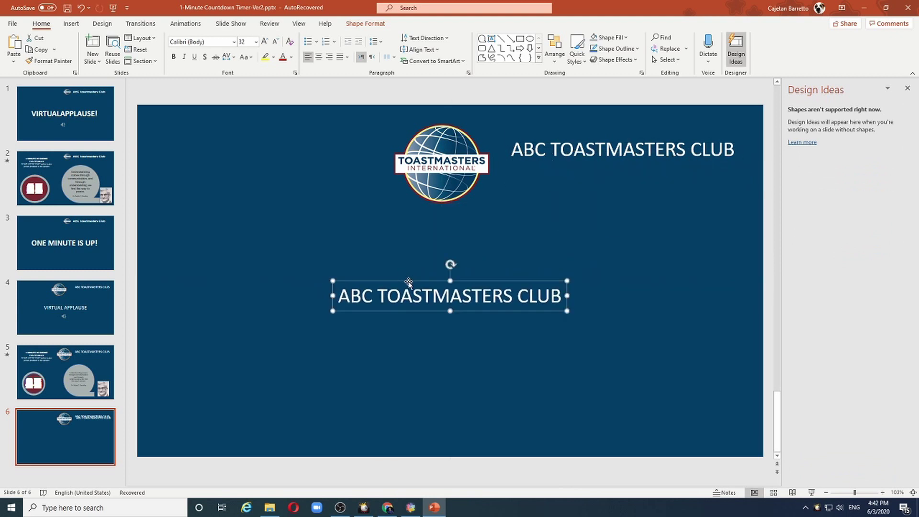
{"action": "double_click", "coordinate": [387, 298]}
{"action": "left_click_drag", "start_coordinate": [336, 295], "coordinate": [560, 303]}
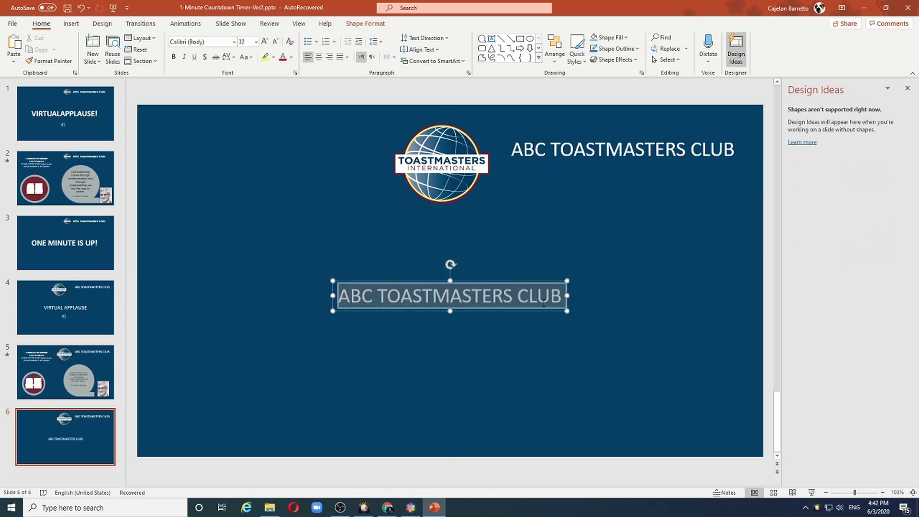
{"action": "type", "text": "ONE MINUI"}
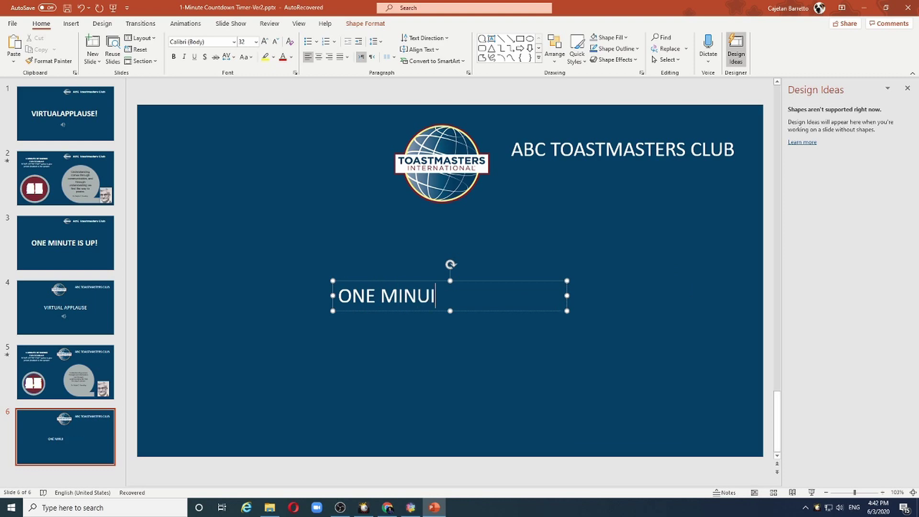
{"action": "key", "text": "BackSpace"}
{"action": "type", "text": "TE IS UP!"}
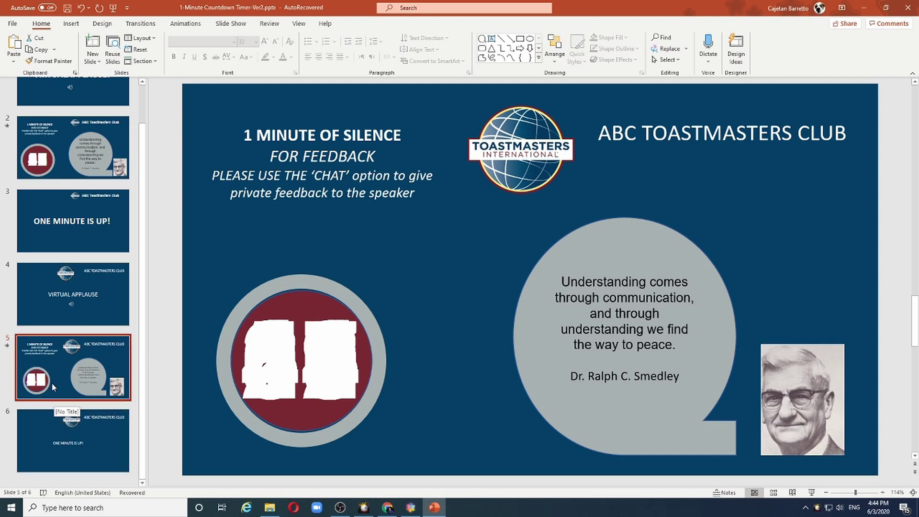
Set slide 5 to auto-advance after 01:00.00, then start the slideshow from slide 4.
{"action": "left_click", "coordinate": [138, 26]}
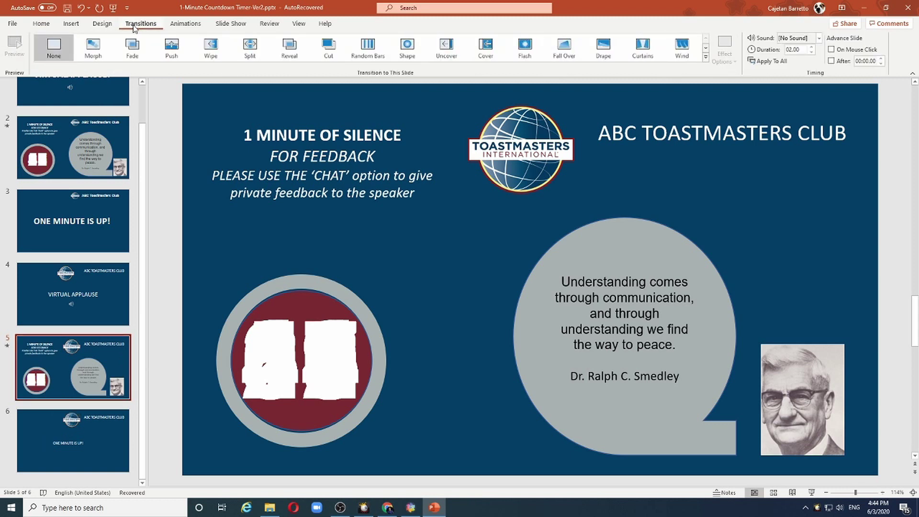
{"action": "left_click", "coordinate": [831, 61]}
{"action": "left_click", "coordinate": [857, 61]}
{"action": "type", "text": "1"}
{"action": "left_click", "coordinate": [830, 118]}
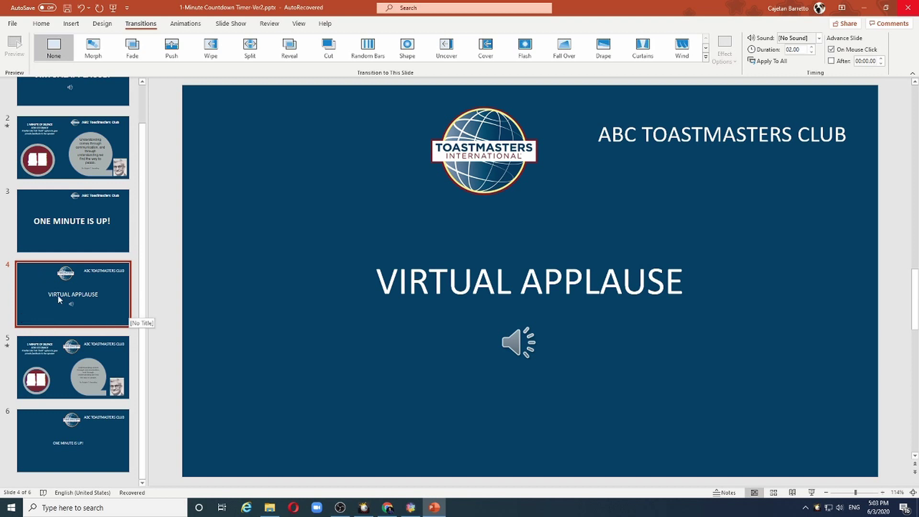
{"action": "left_click", "coordinate": [812, 493]}
Play the Virtual Applause sound, then advance to the feedback slide's 60-second countdown.
{"action": "mouse_move", "coordinate": [461, 356]}
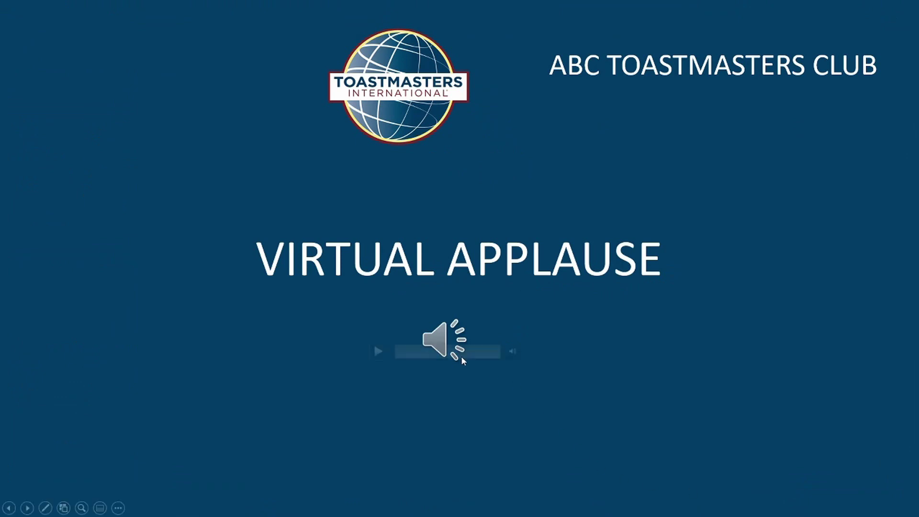
{"action": "left_click", "coordinate": [376, 352]}
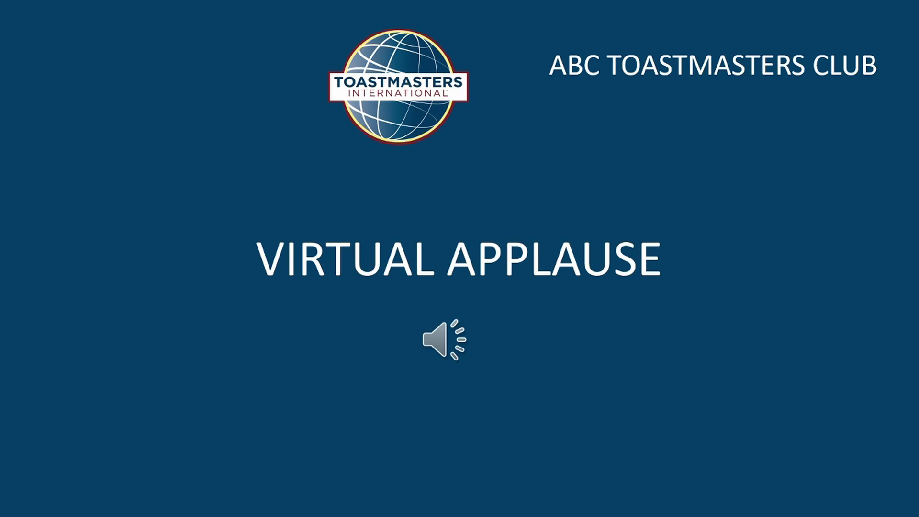
{"action": "mouse_move", "coordinate": [37, 493]}
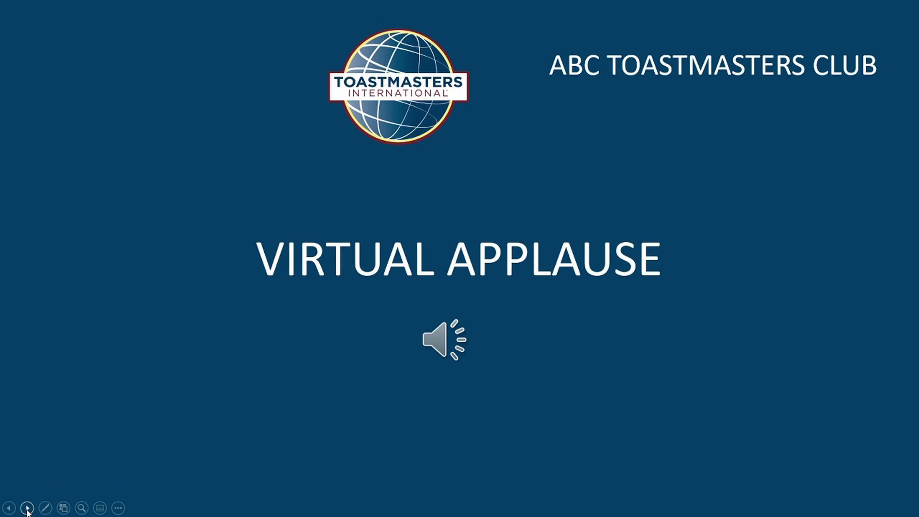
{"action": "left_click", "coordinate": [28, 508]}
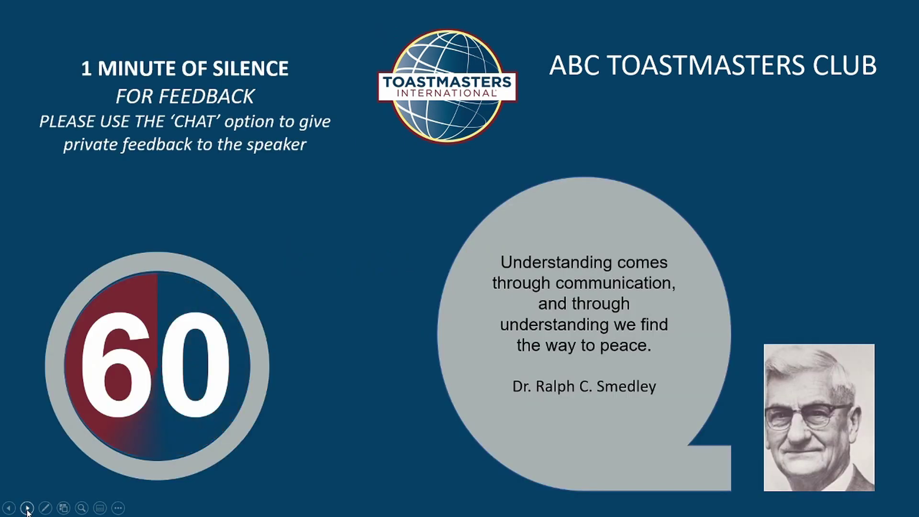